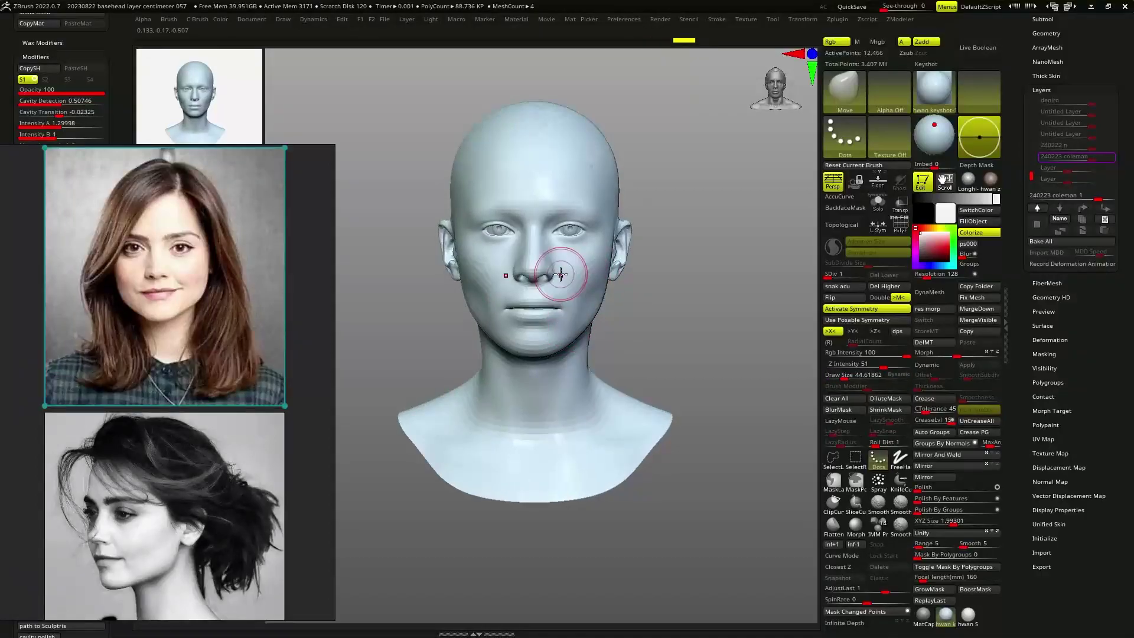
Step: Push the jaw, chin, lips and neck toward the reference portraits with a symmetric Move brush
right_drag(561, 274, 507, 348)
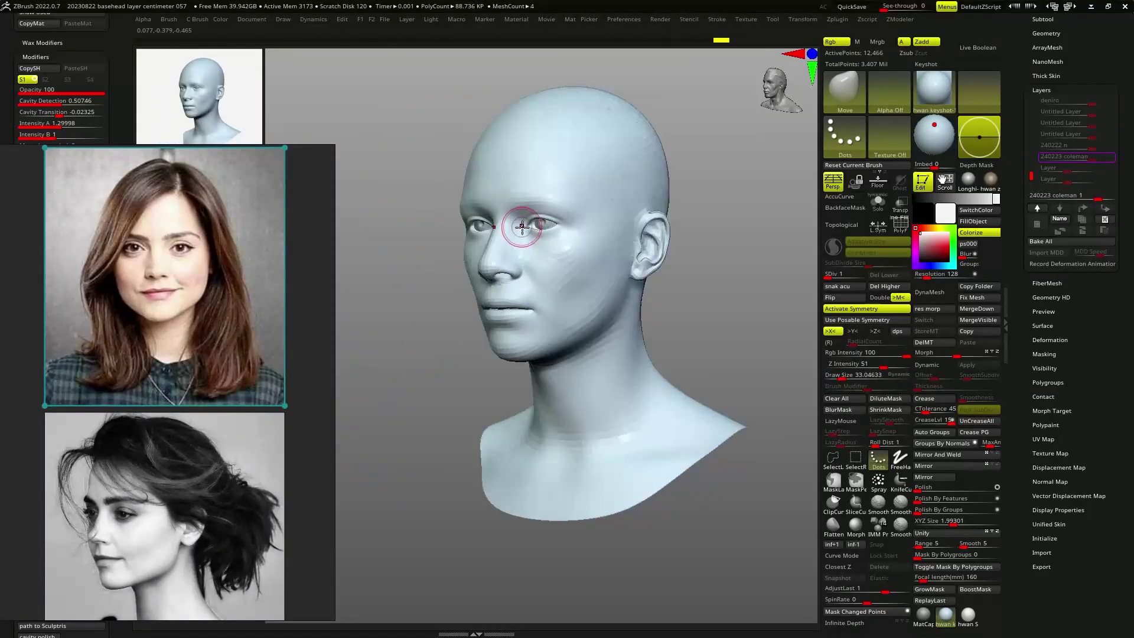
mouse_move(504, 290)
right_down()
mouse_move(430, 319)
mouse_move(392, 265)
mouse_move(537, 329)
mouse_move(469, 324)
mouse_move(435, 288)
mouse_move(496, 203)
mouse_move(552, 207)
mouse_move(558, 241)
mouse_move(537, 197)
mouse_move(584, 221)
mouse_move(586, 329)
mouse_move(622, 260)
mouse_move(624, 293)
mouse_move(642, 266)
right_up()
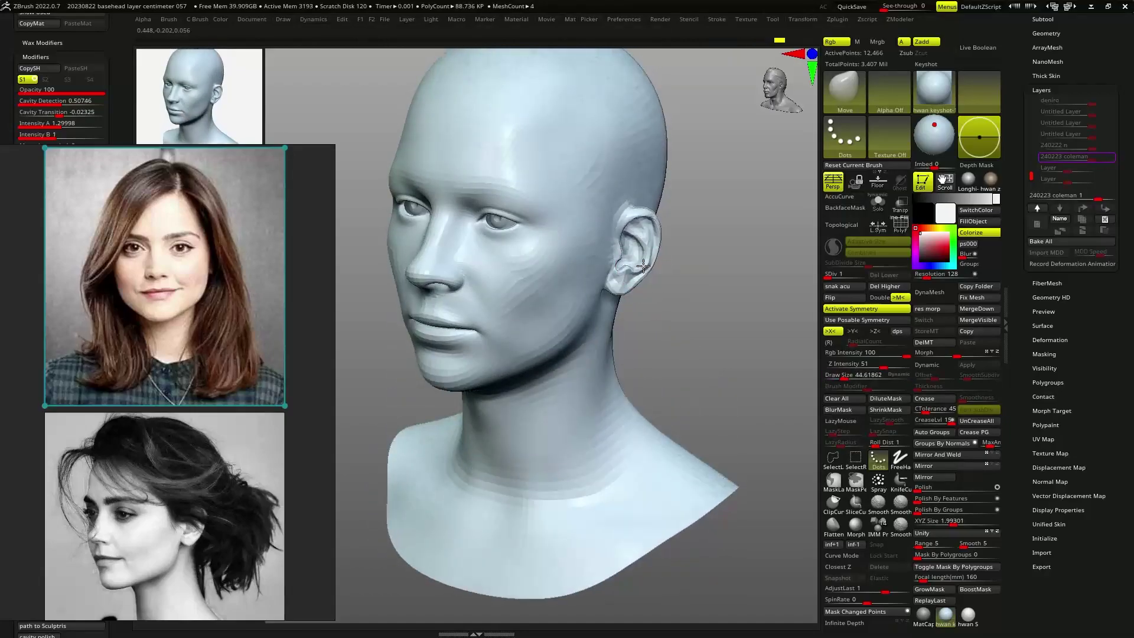
mouse_move(621, 206)
right_down()
mouse_move(615, 324)
mouse_move(577, 334)
mouse_move(534, 385)
right_up()
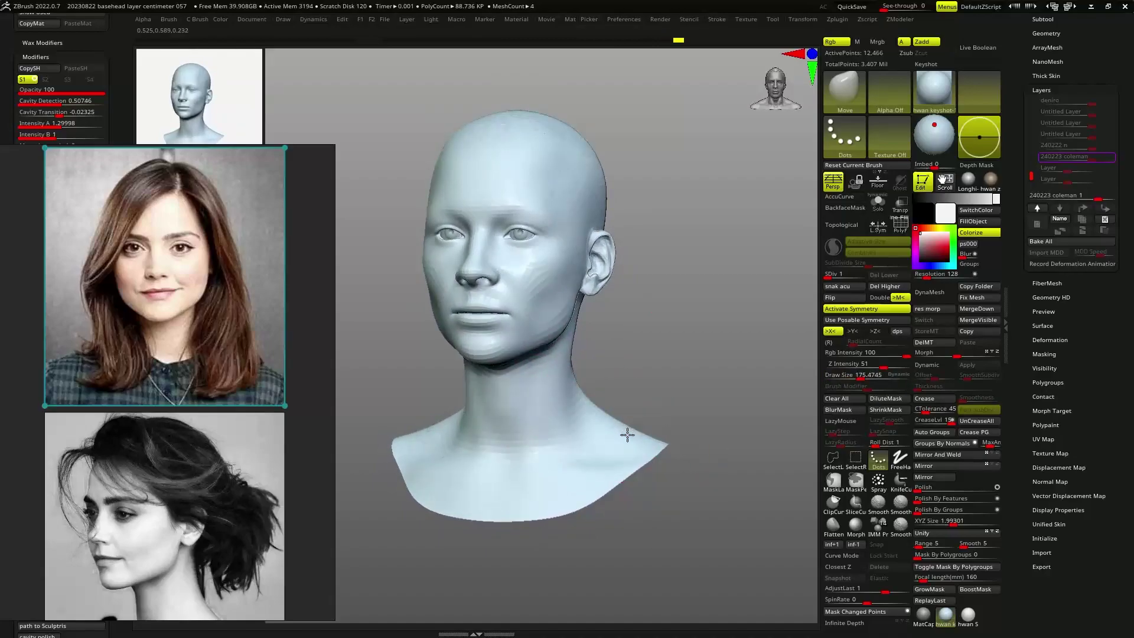
right_drag(643, 297, 609, 214)
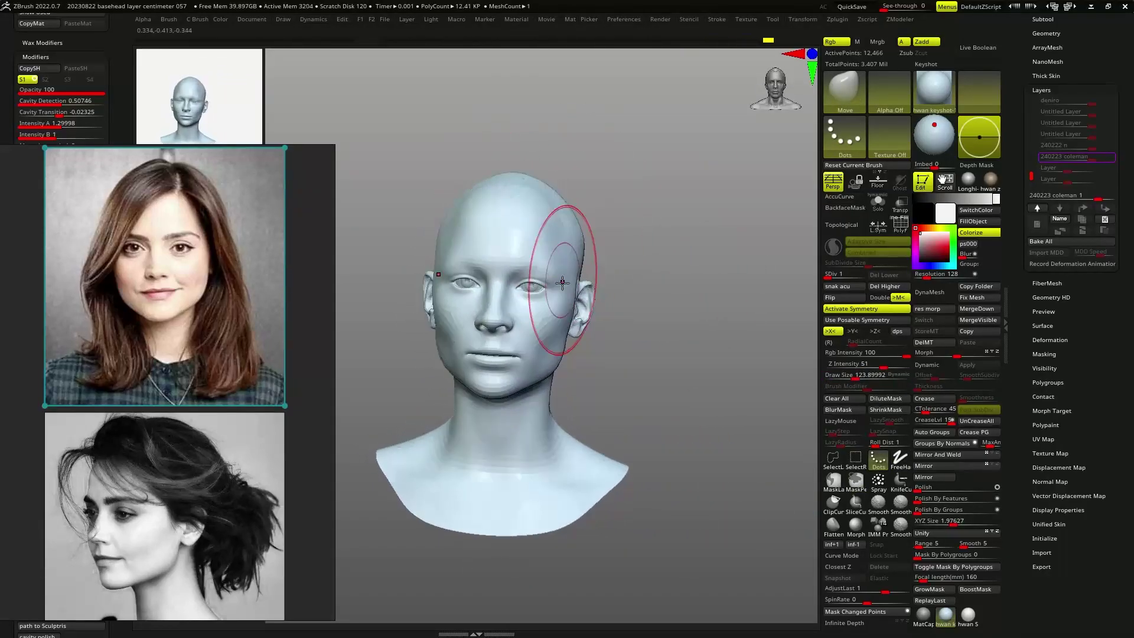
mouse_move(497, 341)
right_down()
mouse_move(513, 375)
mouse_move(503, 367)
mouse_move(538, 282)
mouse_move(557, 190)
mouse_move(543, 225)
mouse_move(552, 253)
mouse_move(531, 235)
mouse_move(441, 241)
right_up()
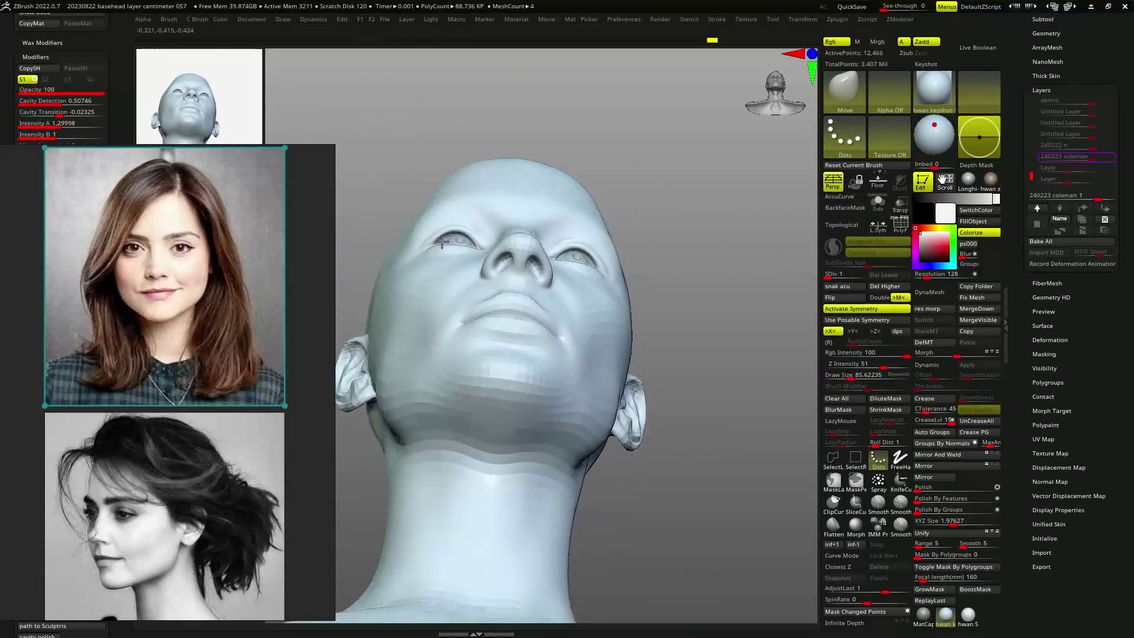
mouse_move(613, 263)
right_down()
mouse_move(632, 354)
mouse_move(461, 342)
mouse_move(449, 354)
mouse_move(480, 395)
mouse_move(493, 385)
mouse_move(496, 443)
mouse_move(472, 442)
mouse_move(509, 386)
mouse_move(480, 298)
mouse_move(496, 309)
mouse_move(474, 295)
mouse_move(519, 354)
mouse_move(536, 329)
mouse_move(536, 279)
mouse_move(550, 314)
mouse_move(562, 266)
mouse_move(544, 253)
mouse_move(556, 256)
right_up()
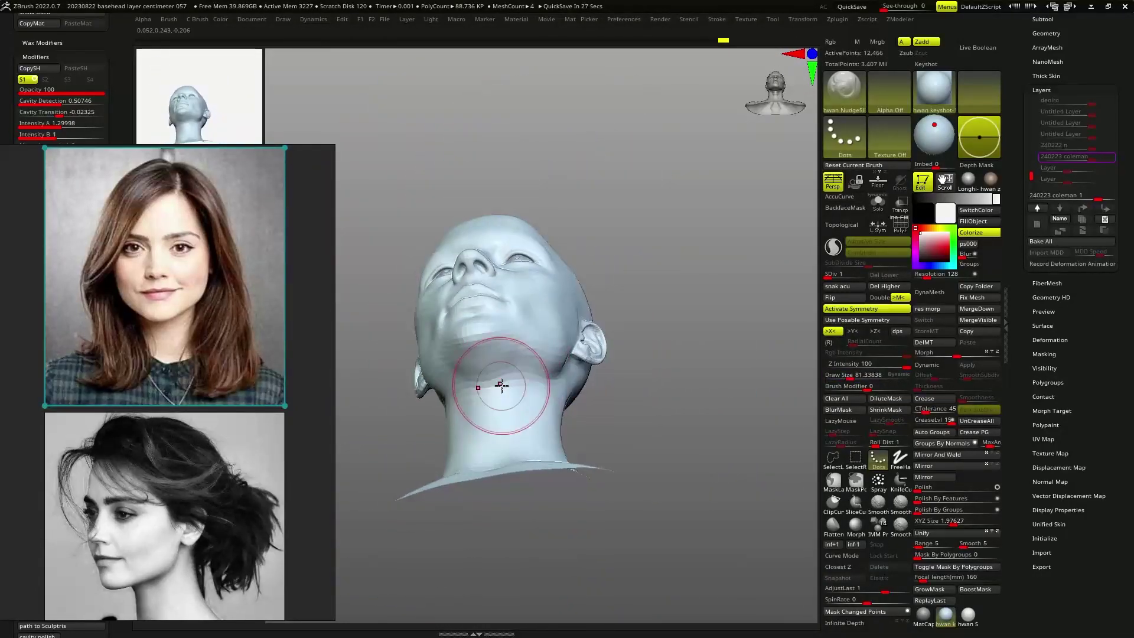
Step: Reshape the nose, brow ridge and cheeks with Move and MoveF, checking from several angles
mouse_move(555, 309)
right_down()
mouse_move(582, 322)
mouse_move(552, 242)
mouse_move(555, 203)
mouse_move(551, 282)
mouse_move(531, 233)
mouse_move(544, 245)
mouse_move(591, 245)
mouse_move(553, 266)
mouse_move(463, 210)
mouse_move(455, 177)
mouse_move(519, 265)
mouse_move(519, 245)
mouse_move(514, 256)
right_up()
key(s)
key(s)
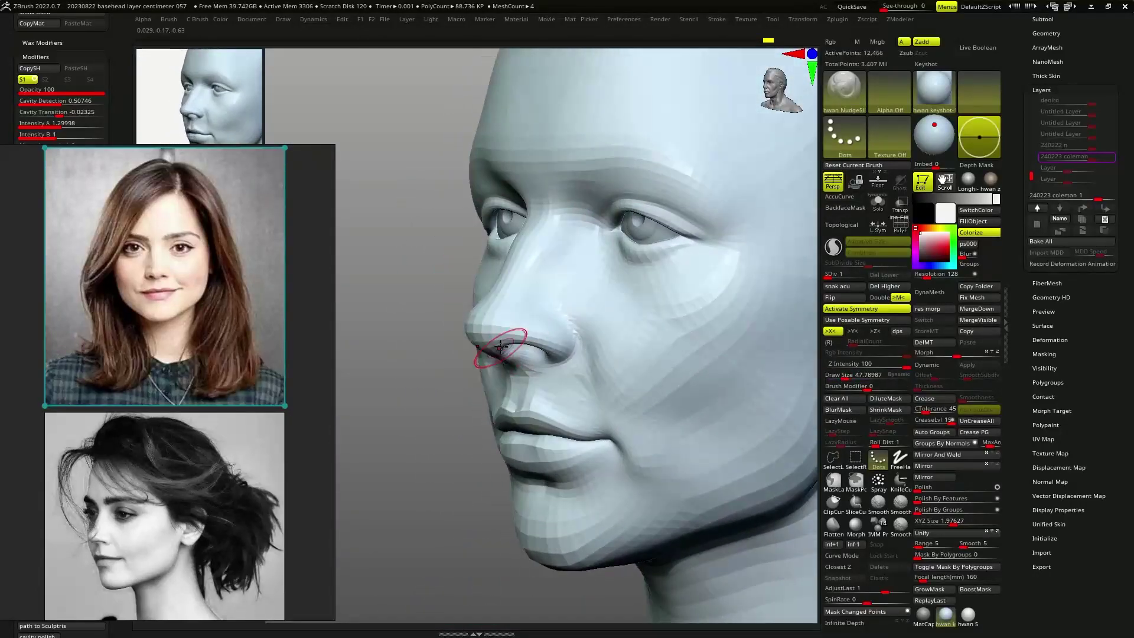
mouse_move(514, 342)
right_down()
mouse_move(468, 331)
mouse_move(510, 344)
mouse_move(687, 321)
right_up()
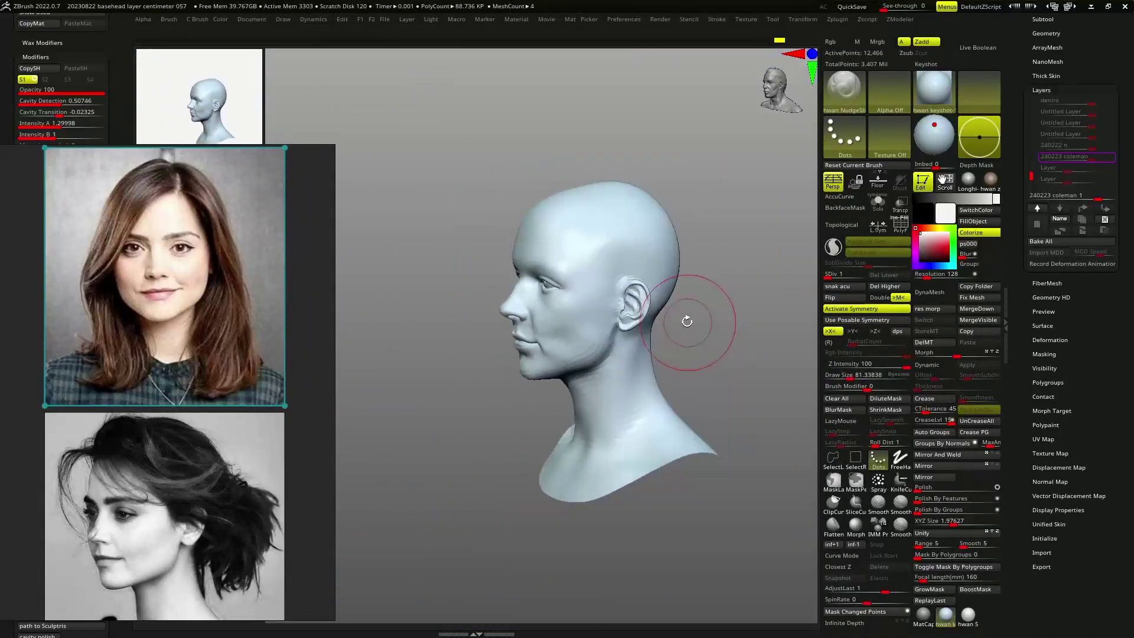
mouse_move(552, 336)
right_down()
mouse_move(499, 322)
mouse_move(525, 349)
mouse_move(456, 354)
mouse_move(463, 324)
mouse_move(506, 362)
mouse_move(519, 354)
mouse_move(532, 380)
mouse_move(508, 360)
mouse_move(519, 366)
mouse_move(585, 272)
right_up()
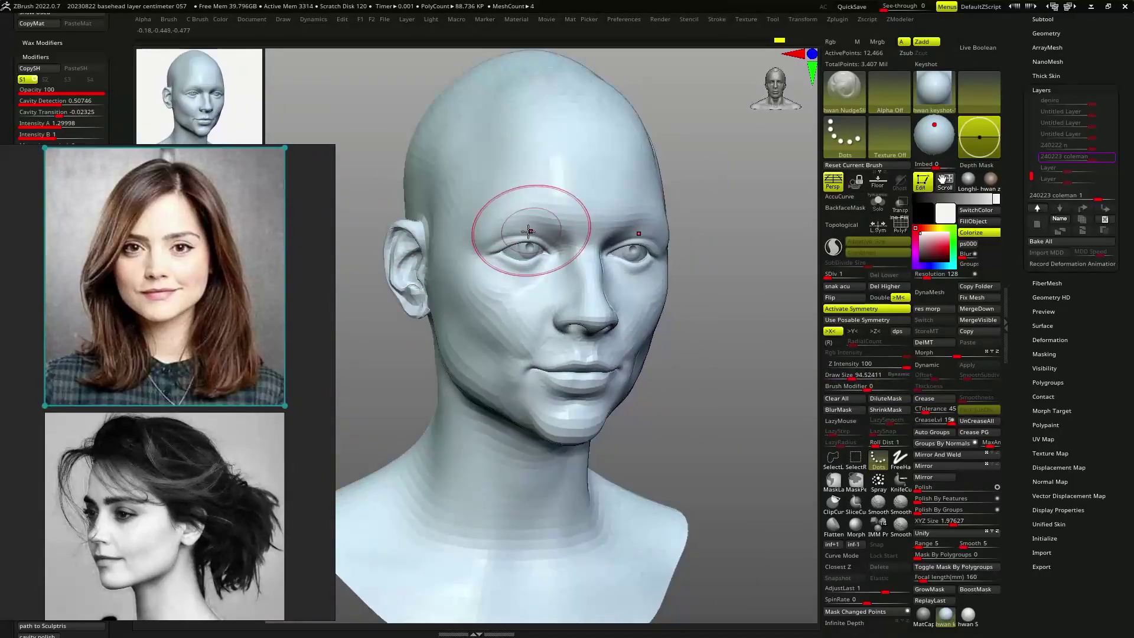
Step: Widen the brush to reshape the neck, then refine the eyelids and face up close
key(s)
mouse_move(527, 231)
right_down()
mouse_move(509, 212)
mouse_move(539, 183)
mouse_move(624, 357)
mouse_move(562, 430)
right_up()
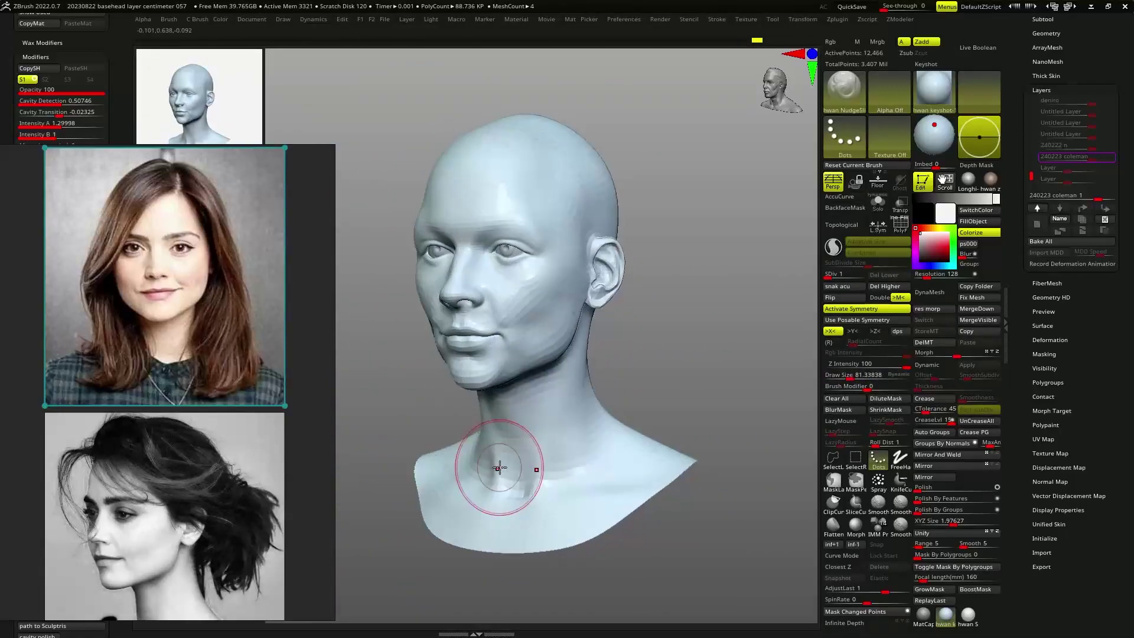
right_drag(561, 502, 641, 408)
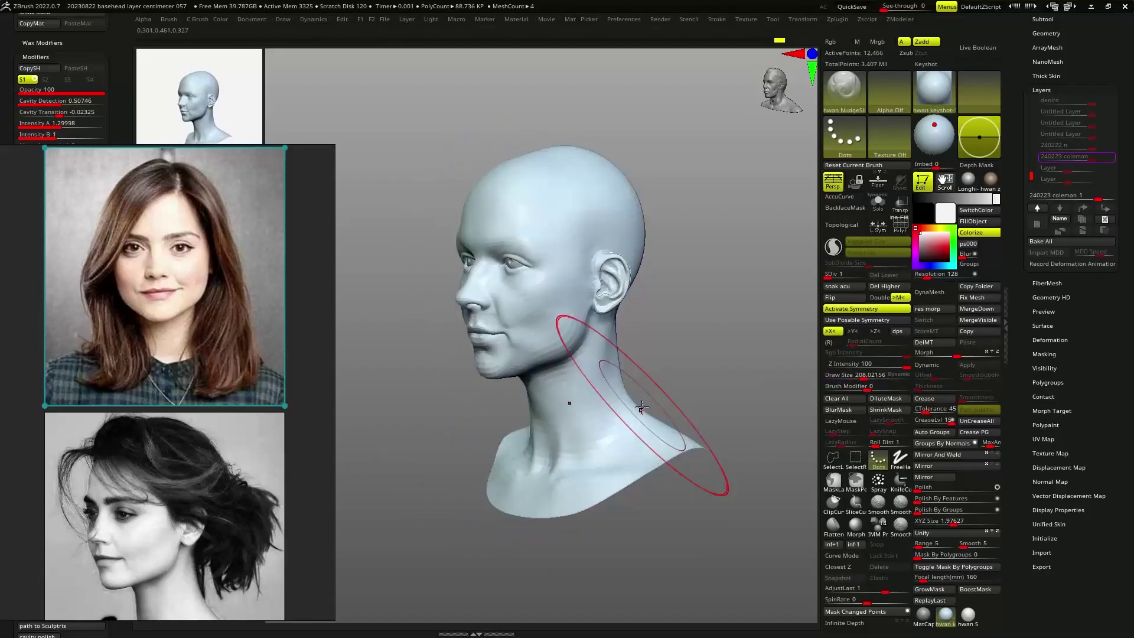
mouse_move(628, 279)
right_down()
mouse_move(608, 393)
mouse_move(622, 356)
mouse_move(567, 295)
mouse_move(555, 354)
mouse_move(566, 284)
mouse_move(506, 303)
mouse_move(488, 268)
mouse_move(545, 253)
mouse_move(481, 316)
mouse_move(582, 308)
mouse_move(519, 260)
mouse_move(570, 287)
mouse_move(540, 308)
mouse_move(524, 304)
mouse_move(553, 270)
mouse_move(734, 435)
mouse_move(473, 380)
mouse_move(391, 429)
mouse_move(435, 413)
mouse_move(436, 400)
mouse_move(452, 450)
mouse_move(437, 466)
mouse_move(411, 405)
mouse_move(458, 397)
mouse_move(574, 340)
mouse_move(513, 327)
mouse_move(511, 303)
mouse_move(529, 307)
mouse_move(454, 255)
mouse_move(467, 248)
mouse_move(461, 260)
mouse_move(484, 277)
mouse_move(508, 254)
mouse_move(577, 256)
mouse_move(523, 244)
mouse_move(544, 253)
mouse_move(599, 390)
right_up()
mouse_move(606, 278)
ctrl+right_down()
mouse_move(679, 330)
mouse_move(620, 322)
mouse_move(530, 364)
mouse_move(547, 315)
ctrl+right_up()
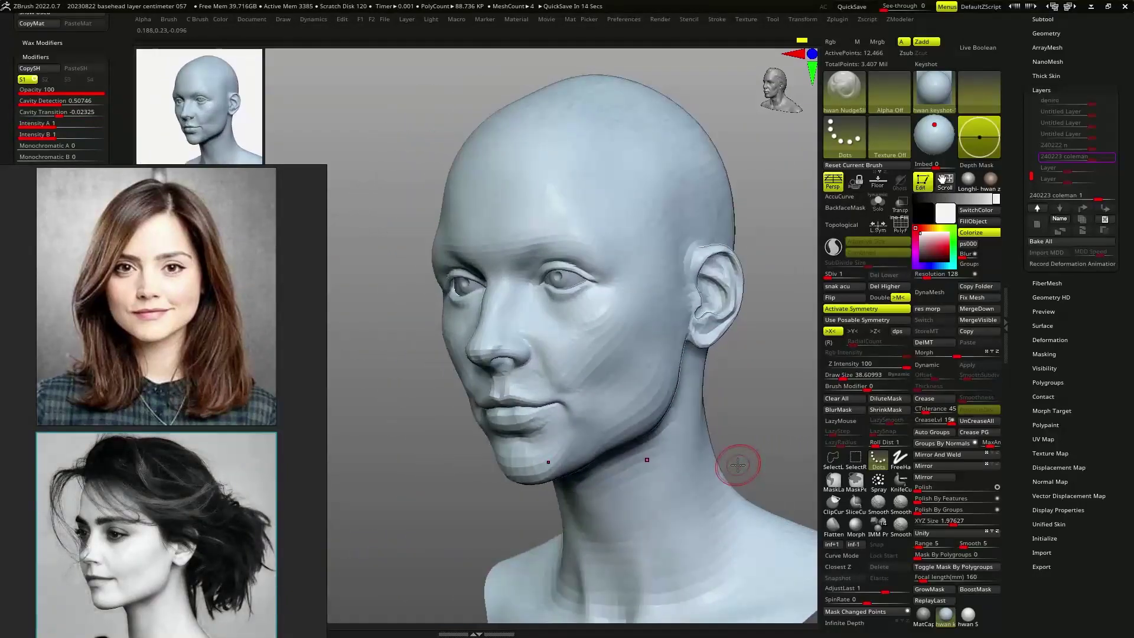
Step: Resize the brush and push the jaw forms from three-quarter and profile views
key(s)
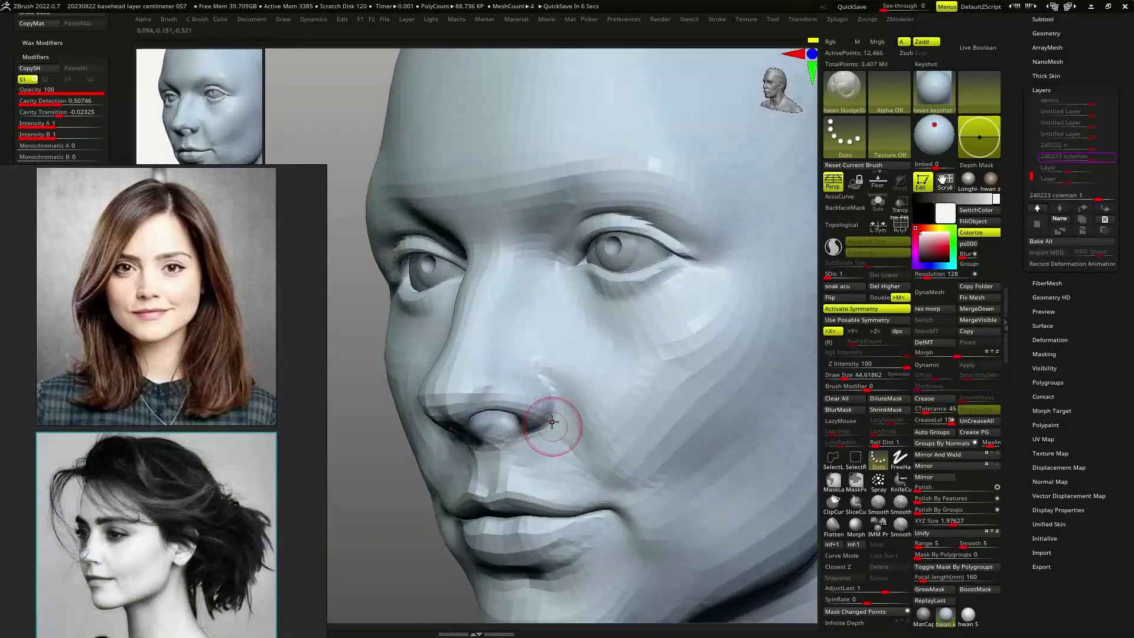
mouse_move(465, 401)
right_down()
mouse_move(458, 359)
mouse_move(498, 380)
mouse_move(514, 404)
mouse_move(742, 432)
mouse_move(655, 362)
right_up()
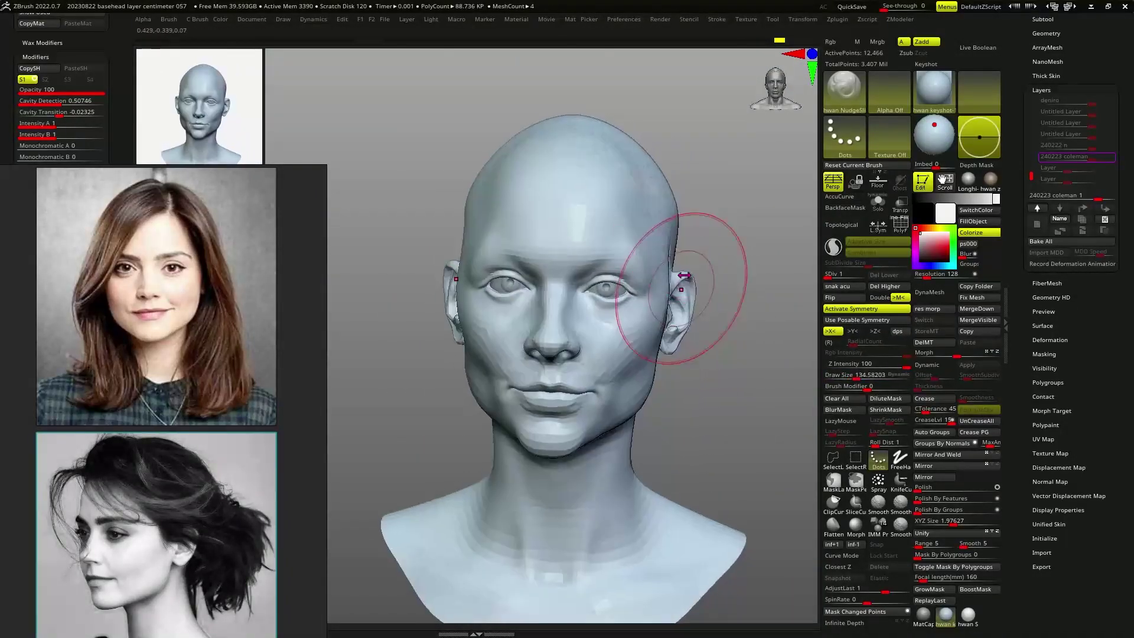
mouse_move(634, 282)
right_down()
mouse_move(620, 367)
mouse_move(686, 392)
mouse_move(533, 397)
mouse_move(560, 407)
mouse_move(607, 354)
mouse_move(583, 246)
mouse_move(585, 343)
mouse_move(643, 351)
right_up()
key(b)
key(m)
key(v)
Step: Build up the eyelids, cheeks and lips with ClayBuildup (FreeHand, LazyMouse, Z Intensity 20)
key(b)
key(c)
key(b)
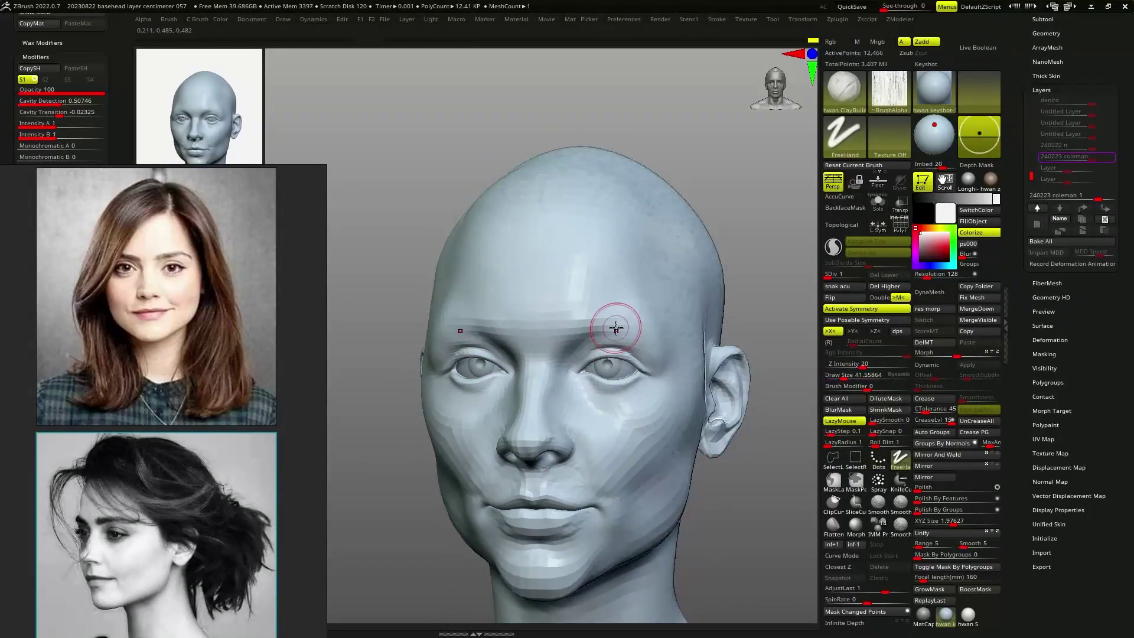
mouse_move(615, 340)
right_down()
mouse_move(634, 343)
mouse_move(620, 392)
mouse_move(643, 371)
right_up()
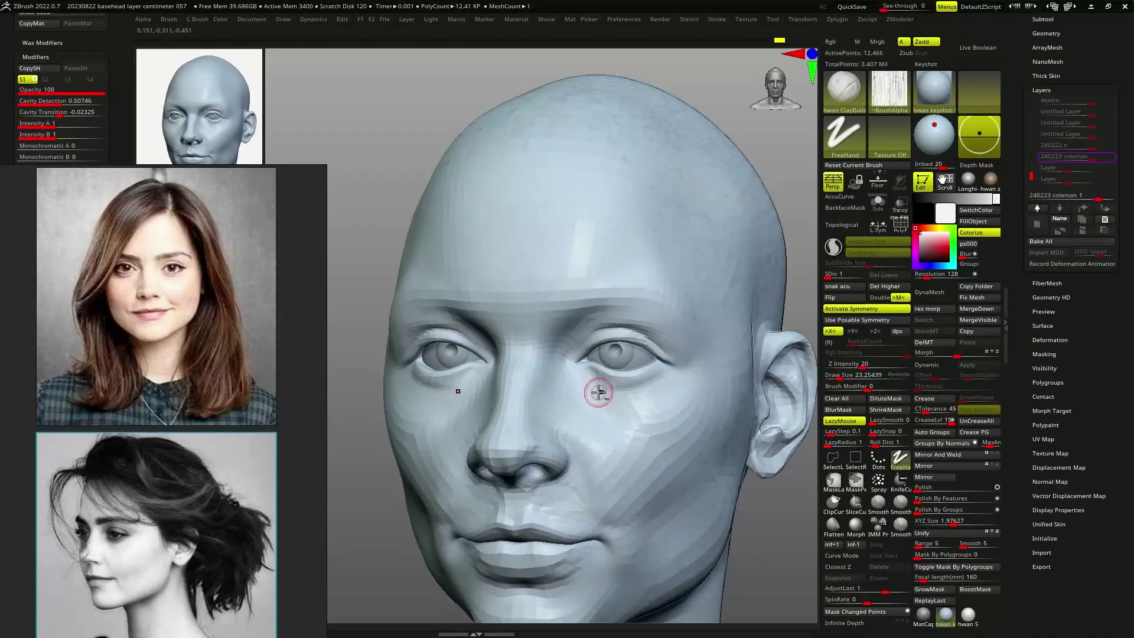
mouse_move(536, 392)
ctrl+right_down()
mouse_move(516, 417)
mouse_move(545, 394)
mouse_move(468, 341)
mouse_move(531, 322)
mouse_move(577, 342)
ctrl+right_up()
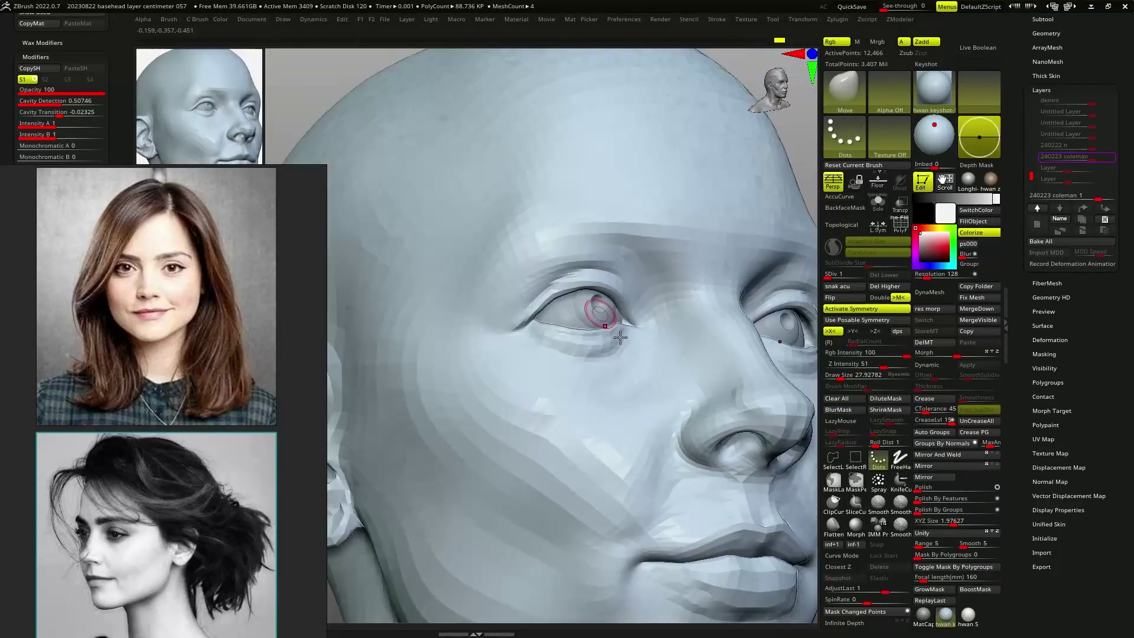
mouse_move(620, 337)
ctrl+right_down()
mouse_move(609, 336)
mouse_move(625, 329)
ctrl+right_up()
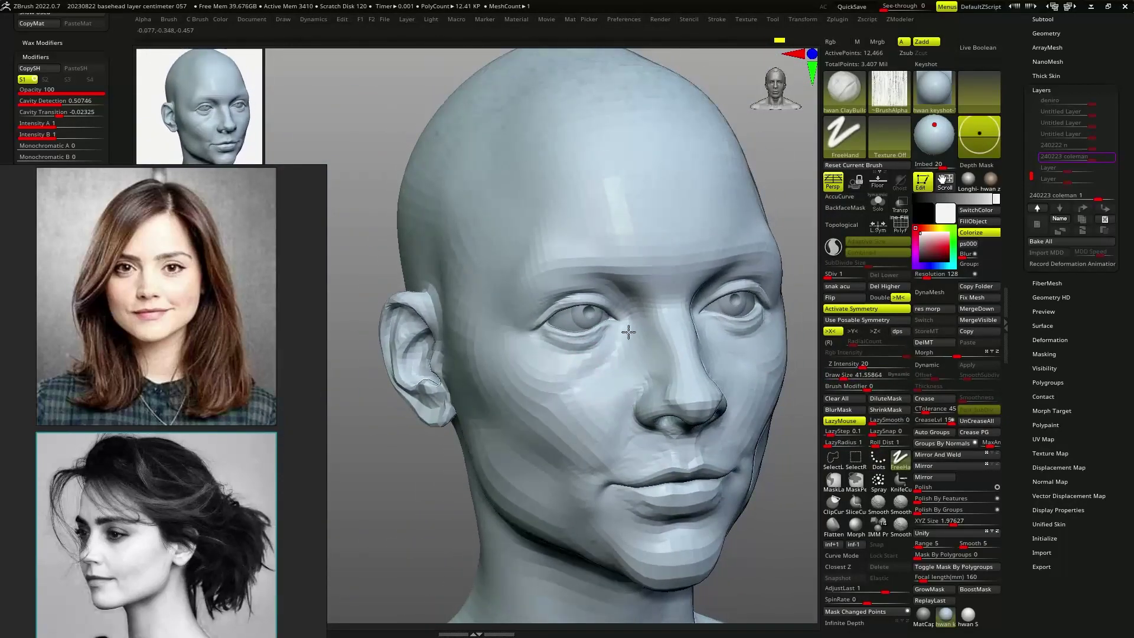
right_drag(557, 418, 608, 442)
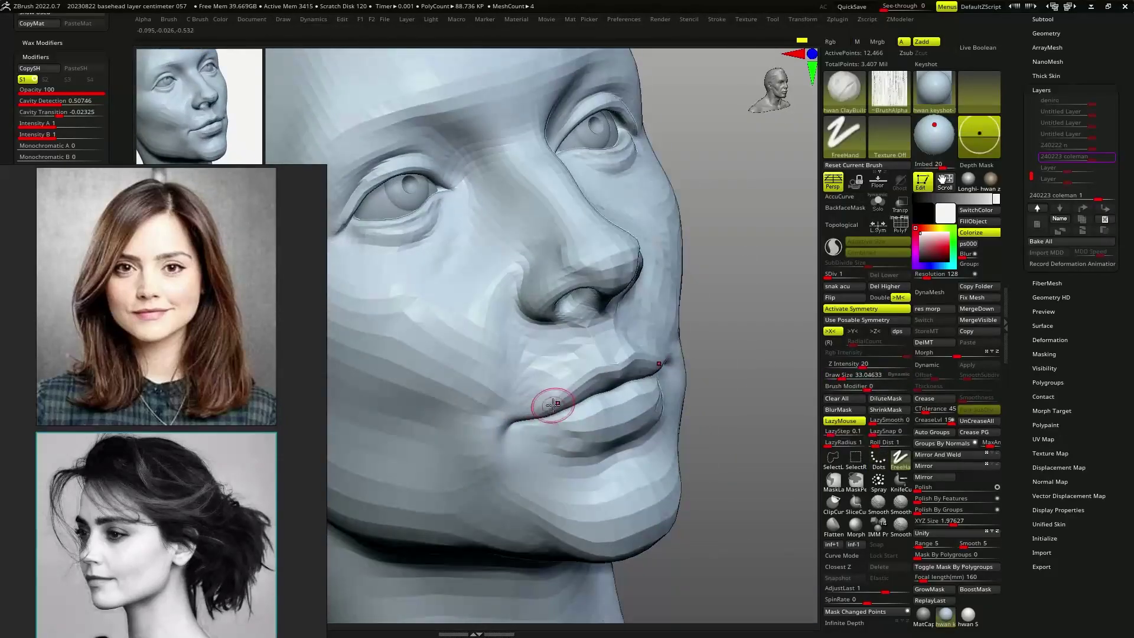
mouse_move(552, 397)
right_down()
mouse_move(624, 331)
mouse_move(574, 422)
right_up()
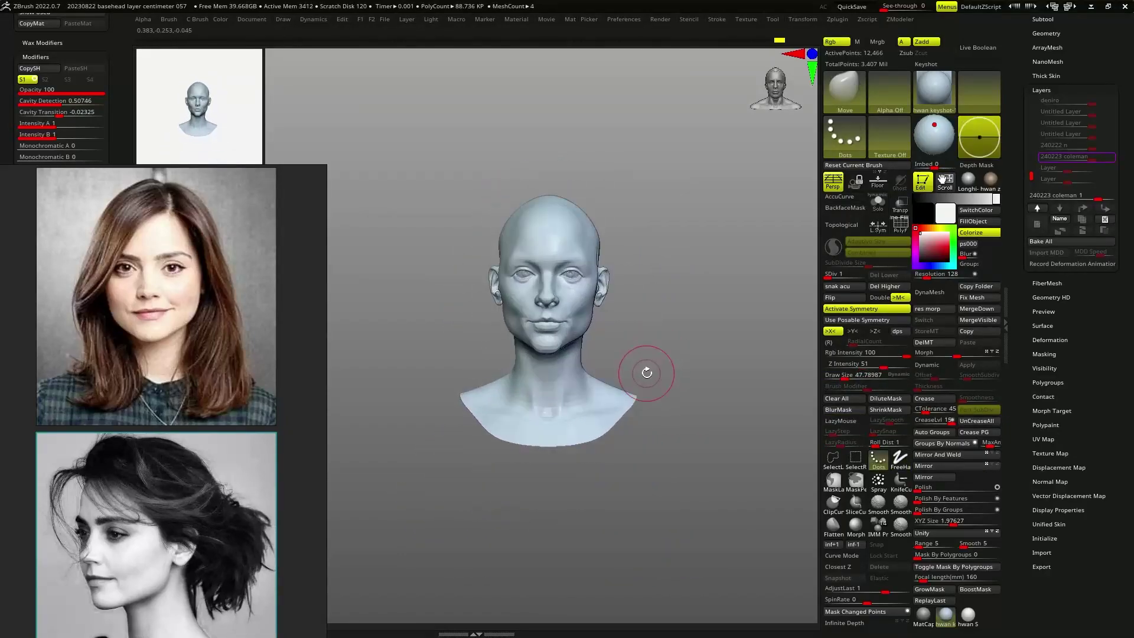
Step: Add subdivision level 2 and smooth the cheek and jaw with ClayBuildup, checking from below
right_drag(627, 332, 657, 350)
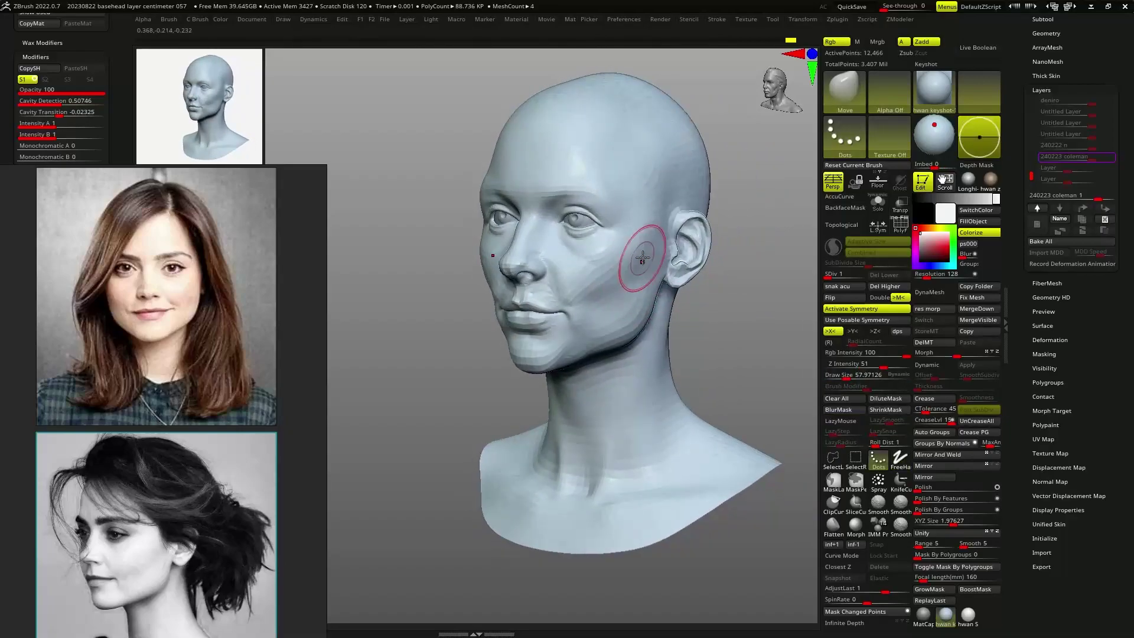
mouse_move(631, 356)
right_down()
mouse_move(582, 367)
mouse_move(579, 402)
mouse_move(708, 384)
mouse_move(735, 463)
right_up()
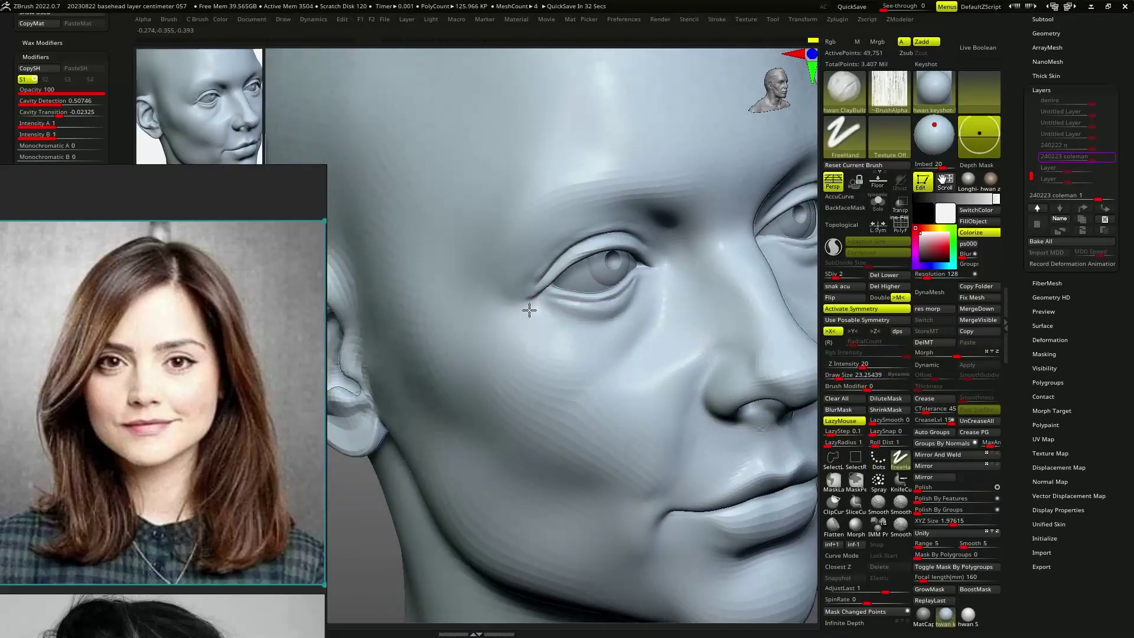
Step: Soften the cheek planes with ClayBuildup, checking from front, side and nose views
mouse_move(580, 320)
right_down()
mouse_move(638, 325)
mouse_move(626, 253)
right_up()
right_drag(665, 296, 694, 290)
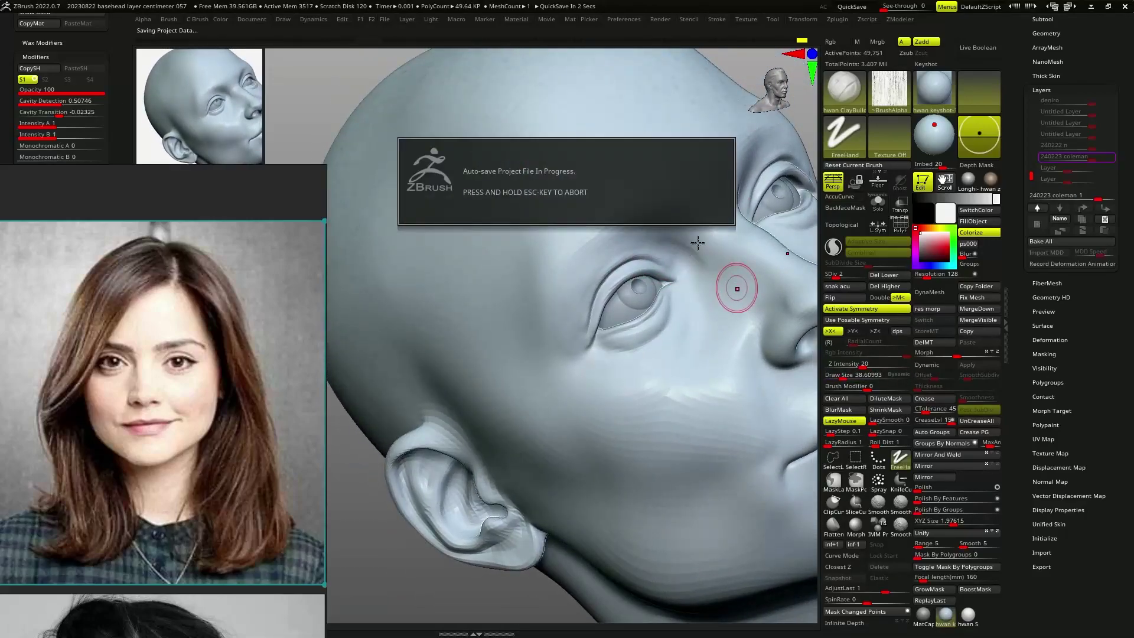
right_drag(697, 243, 625, 242)
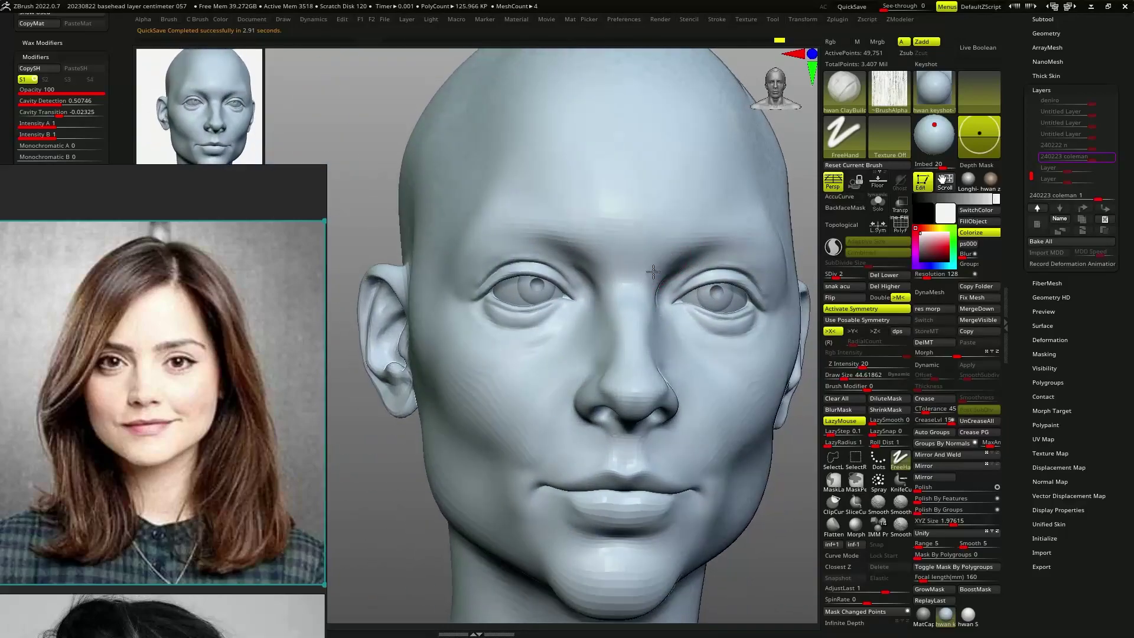
mouse_move(647, 309)
right_down()
mouse_move(608, 279)
mouse_move(632, 302)
right_up()
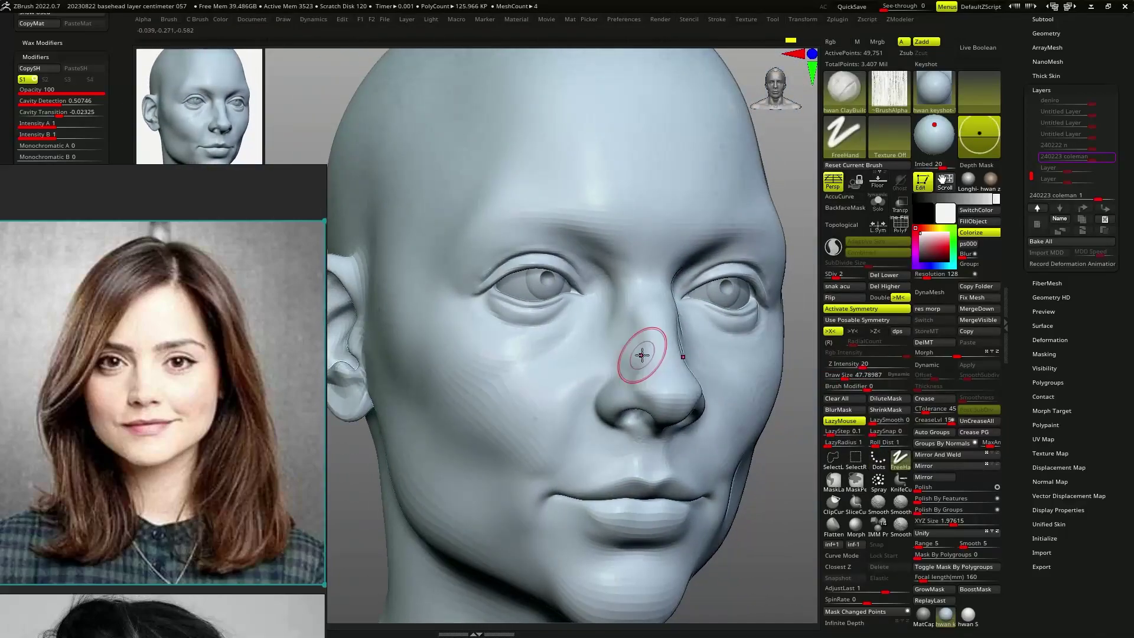
mouse_move(628, 351)
right_down()
mouse_move(600, 372)
mouse_move(559, 361)
mouse_move(544, 379)
mouse_move(608, 354)
mouse_move(655, 357)
mouse_move(586, 385)
mouse_move(614, 382)
right_up()
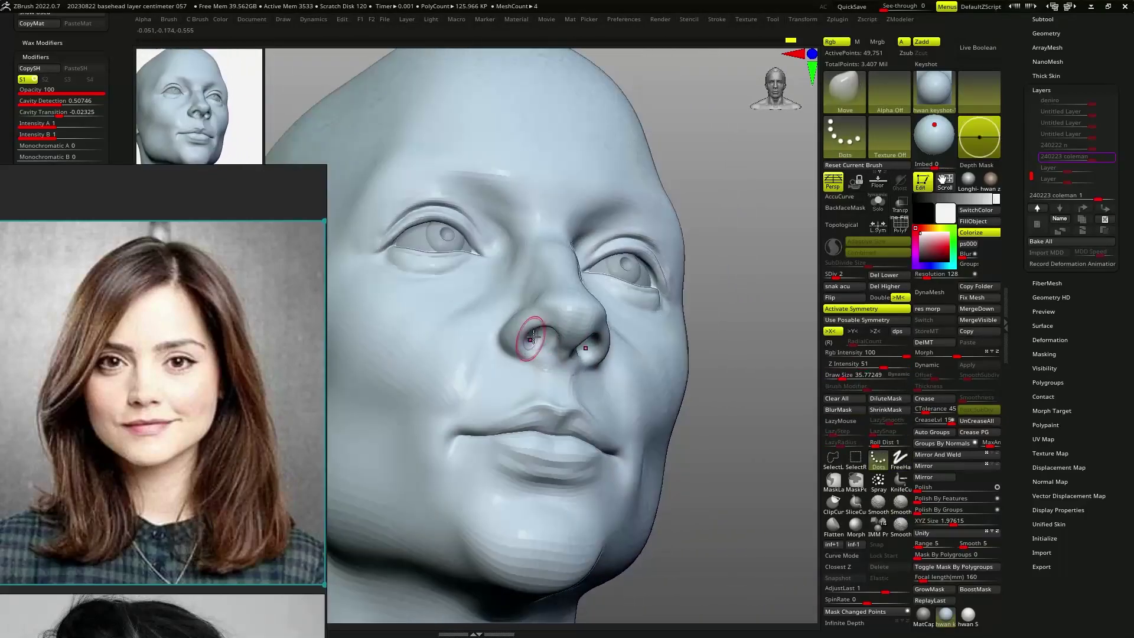
mouse_move(532, 336)
right_down()
mouse_move(493, 329)
mouse_move(507, 304)
mouse_move(552, 277)
mouse_move(538, 343)
right_up()
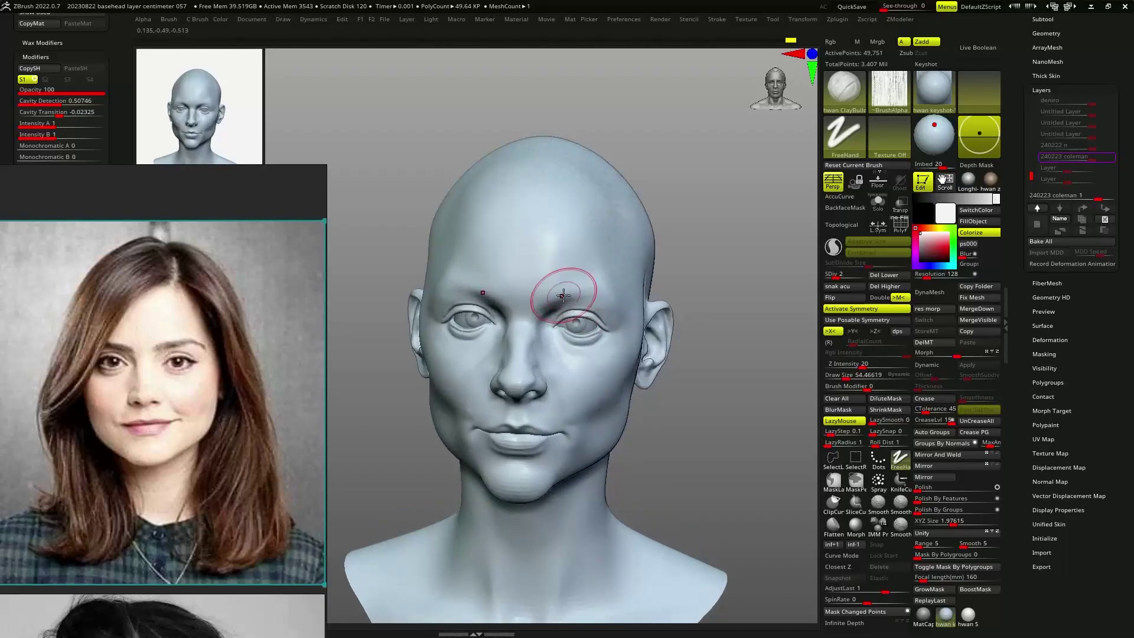
mouse_move(573, 286)
right_down()
mouse_move(529, 297)
mouse_move(462, 266)
right_up()
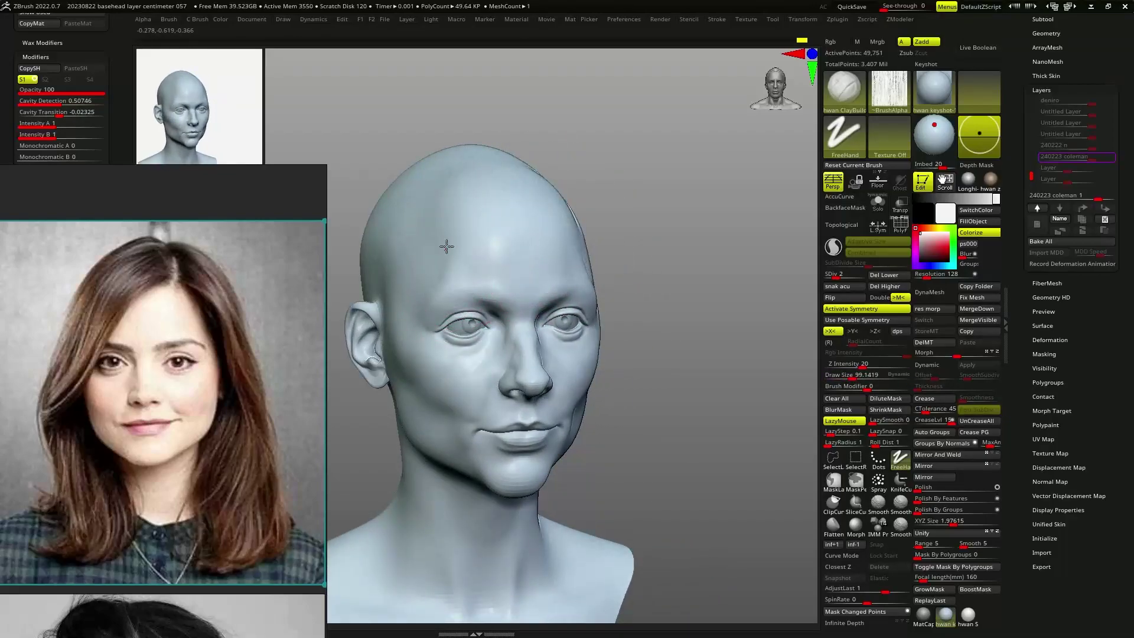
Step: Resize the brush and refine the jawline with the Move brush, checking from above and in profile
key(s)
mouse_move(425, 344)
right_down()
mouse_move(622, 346)
mouse_move(599, 339)
right_up()
right_drag(599, 387, 589, 395)
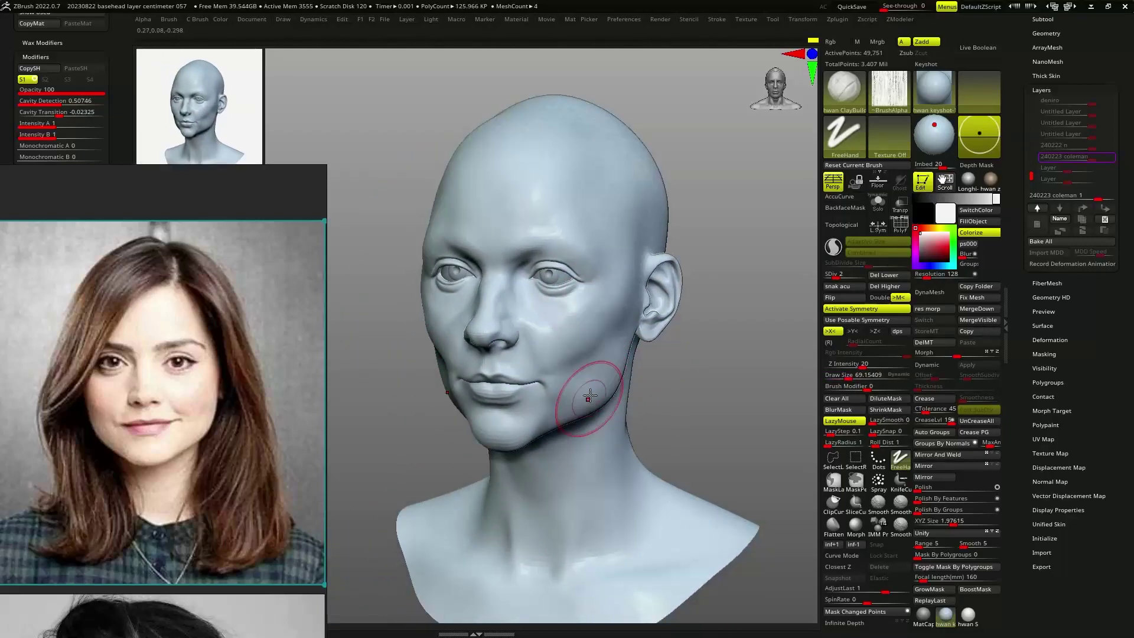
mouse_move(608, 280)
right_down()
mouse_move(616, 299)
mouse_move(578, 337)
right_up()
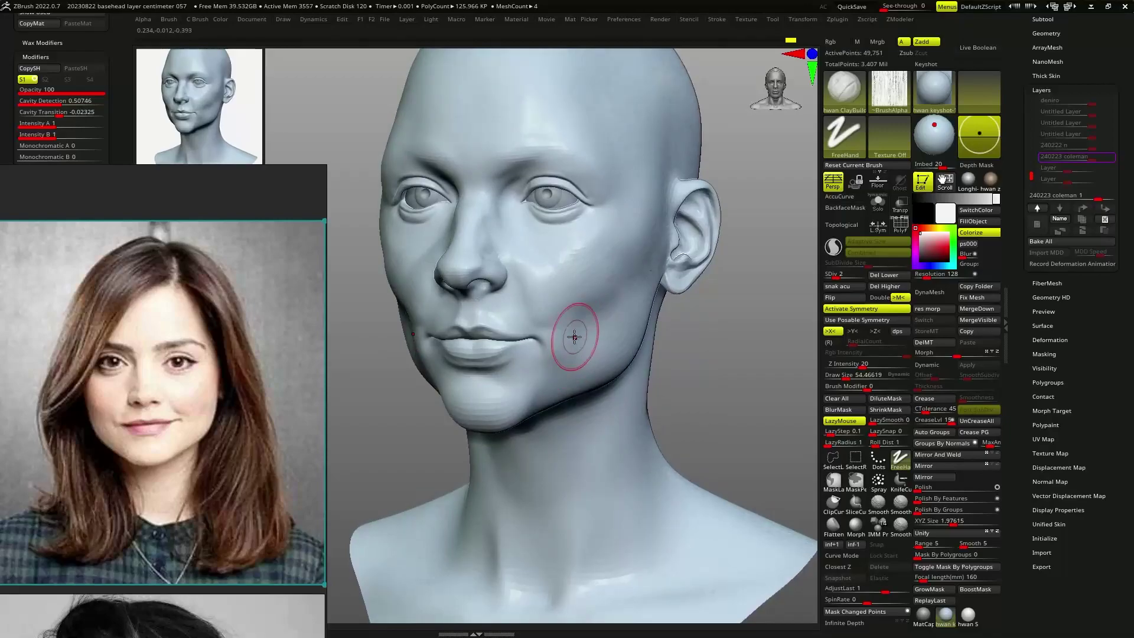
mouse_move(533, 415)
right_down()
mouse_move(455, 405)
mouse_move(513, 395)
mouse_move(519, 362)
mouse_move(498, 339)
mouse_move(590, 354)
mouse_move(519, 329)
mouse_move(540, 285)
right_up()
key(b)
key(m)
key(v)
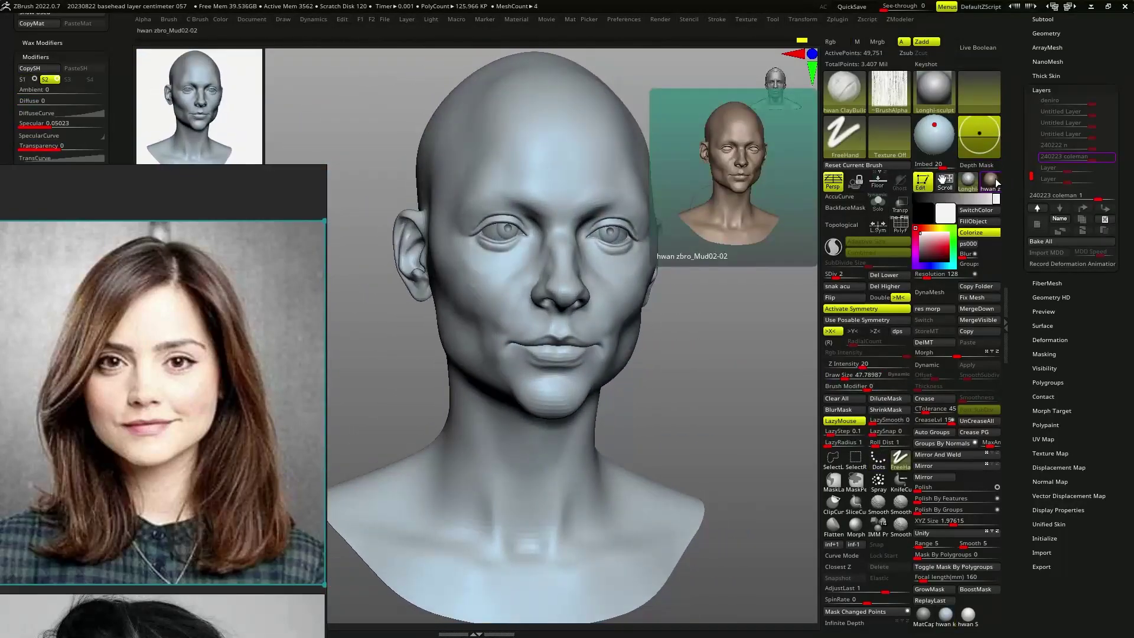
Step: View the head in the hwan SK_LineShaders material, orbiting to check the three-quarter and profile forms
click(944, 577)
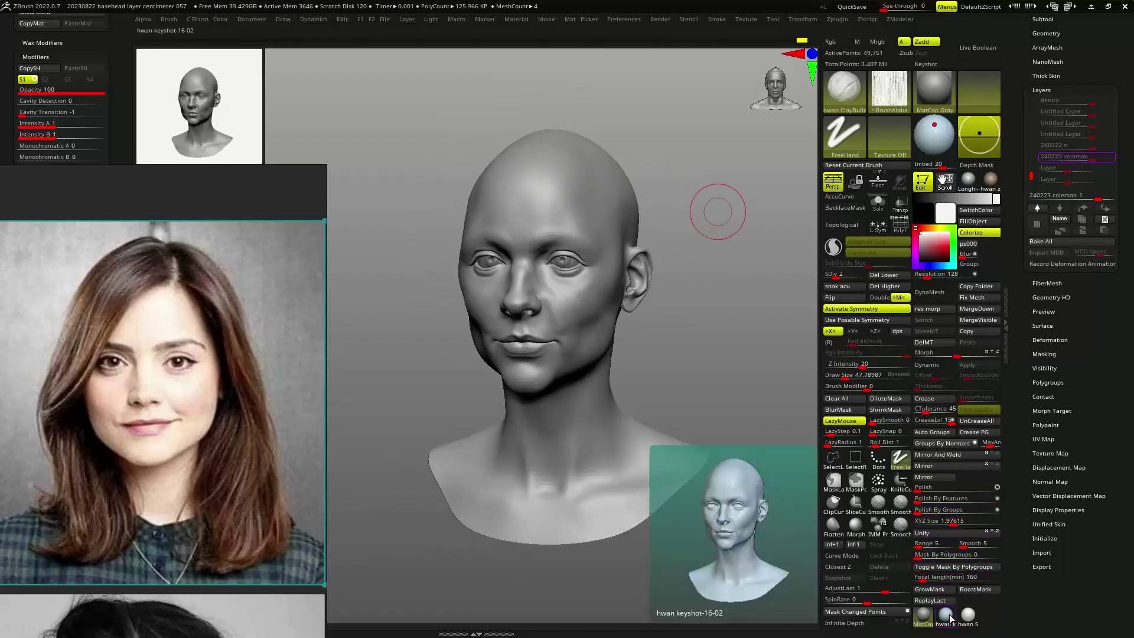
click(966, 614)
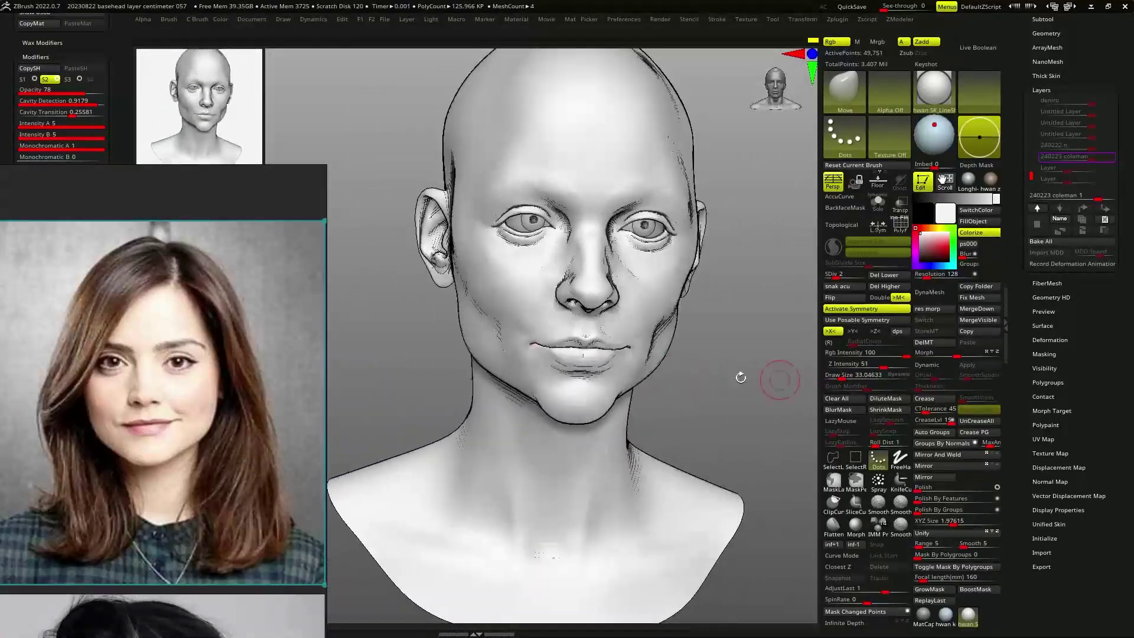
mouse_move(740, 377)
mouse_down()
mouse_move(531, 342)
mouse_move(602, 337)
mouse_move(588, 377)
mouse_move(600, 298)
mouse_move(629, 353)
mouse_up()
key(s)
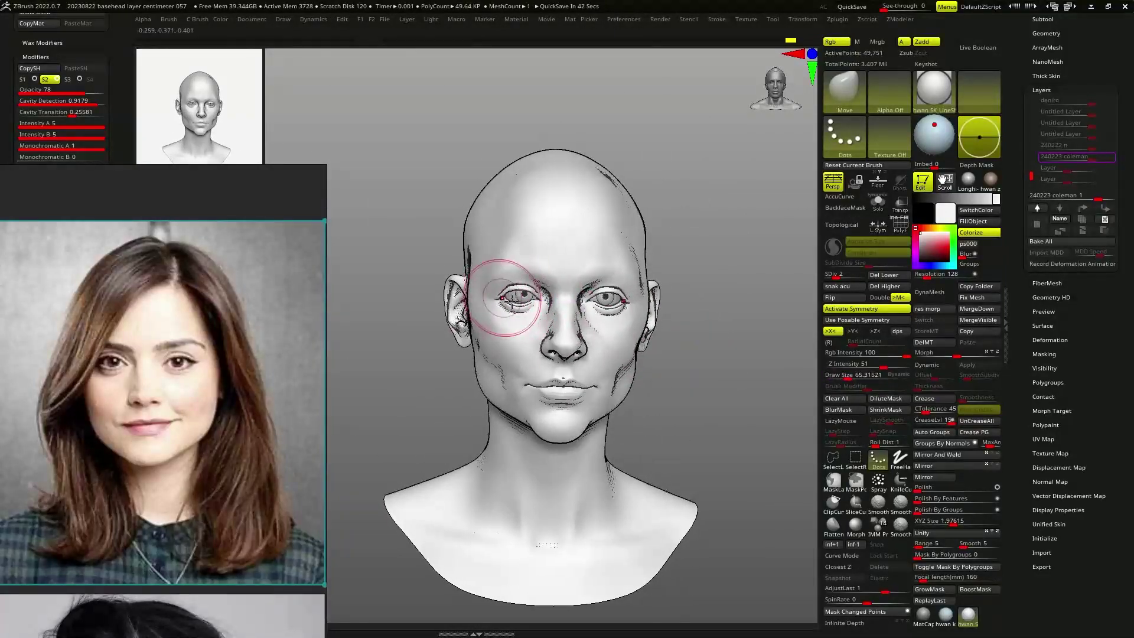
mouse_move(559, 362)
mouse_down()
mouse_move(562, 324)
mouse_move(537, 354)
mouse_move(670, 393)
mouse_up()
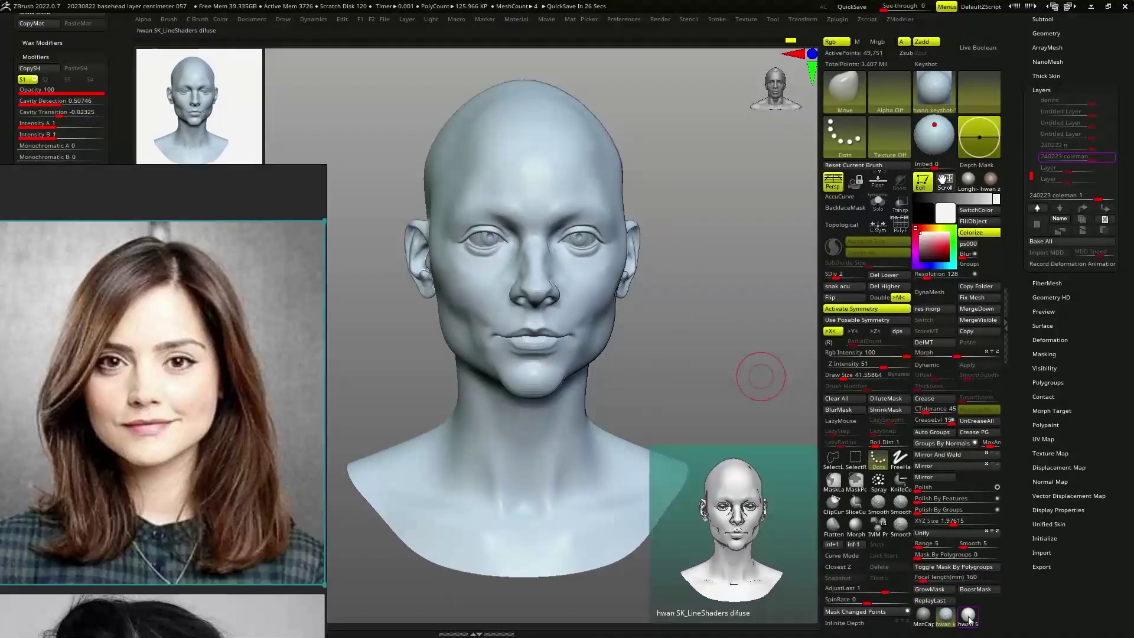
click(967, 614)
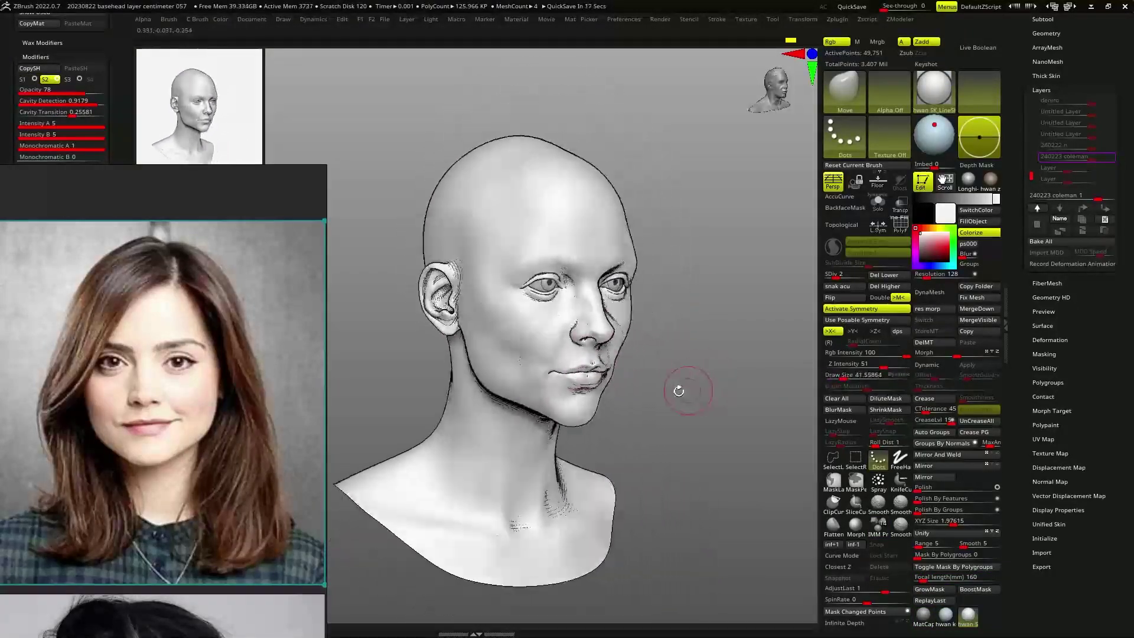
drag(678, 391, 593, 397)
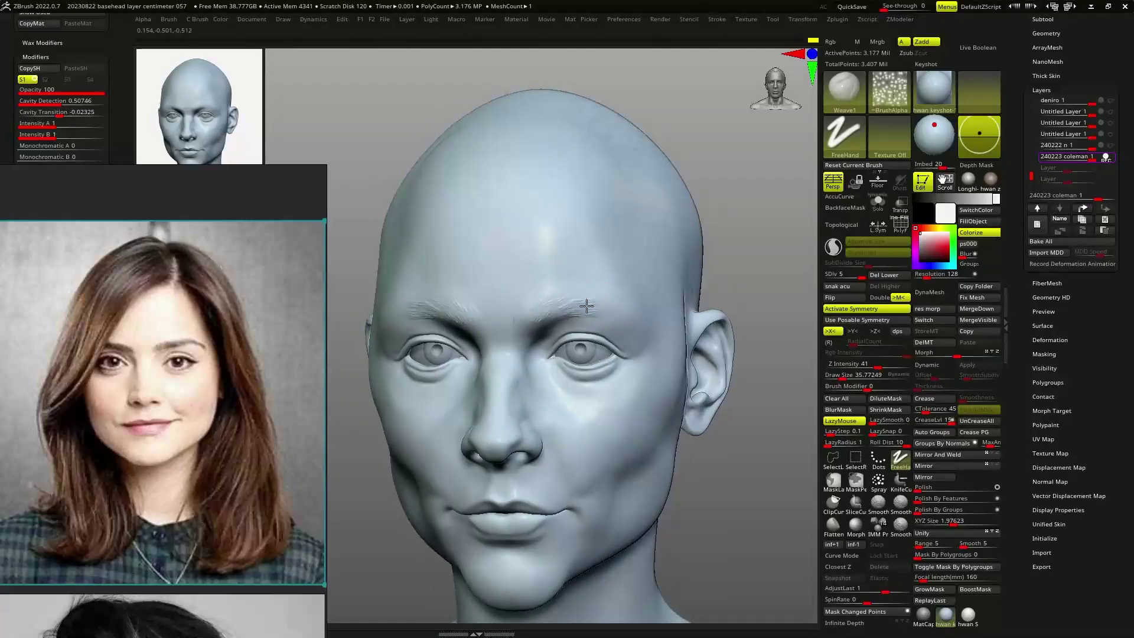
Step: Sculpt the brow ridge with ZBGs_Standard, then make the eyelash subtool active
mouse_move(634, 319)
right_down()
mouse_move(556, 309)
mouse_move(649, 325)
right_up()
click(845, 88)
click(767, 178)
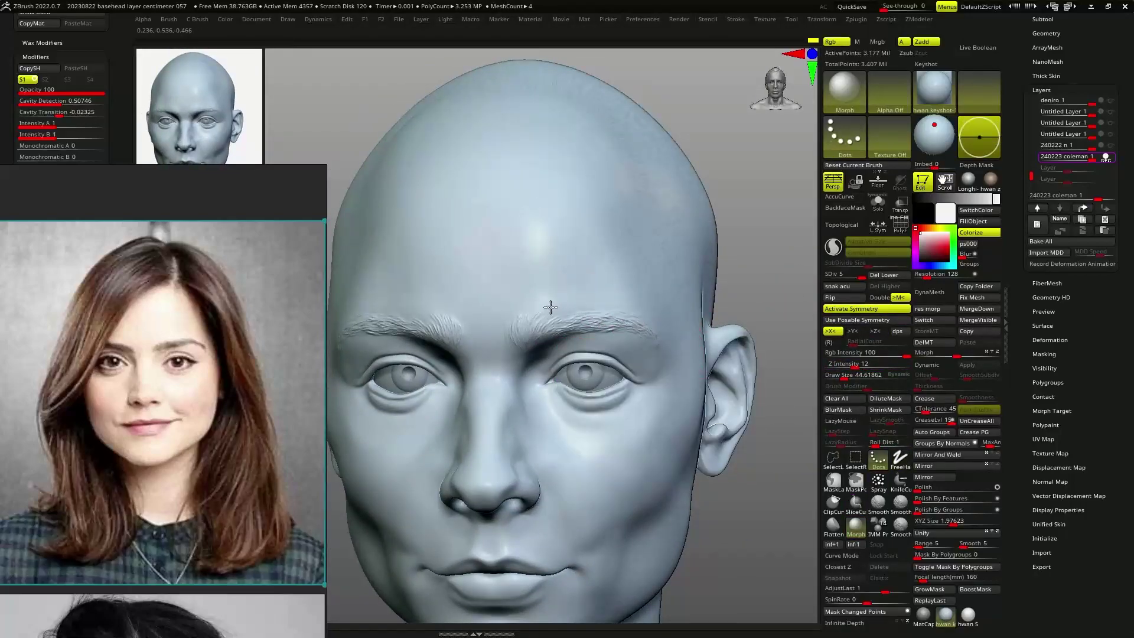
drag(620, 354, 642, 345)
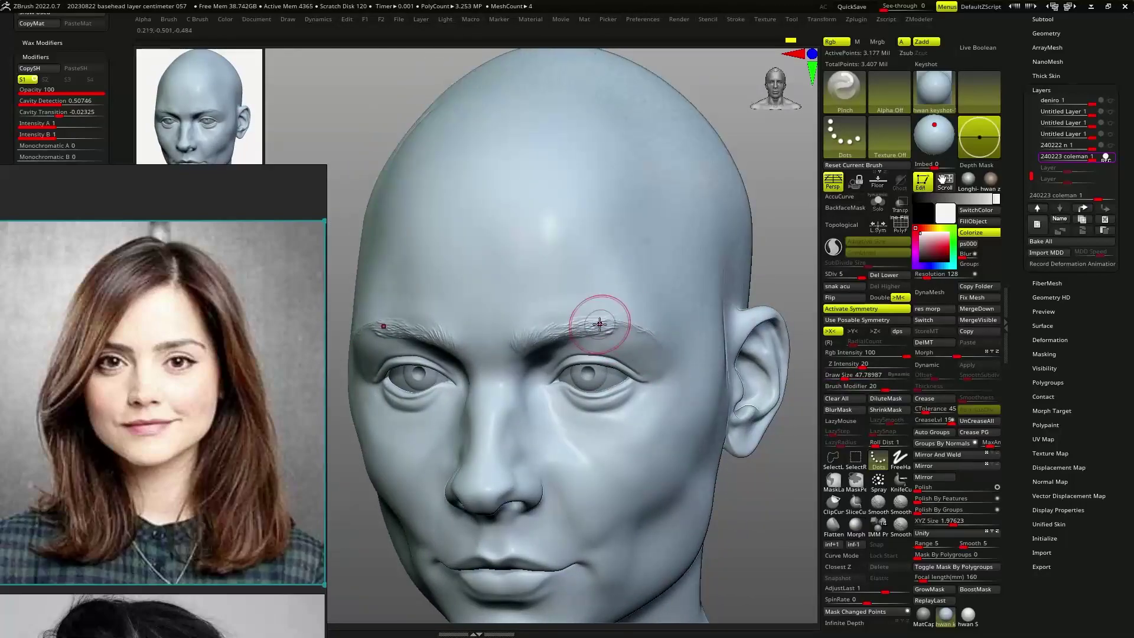
alt+click(577, 336)
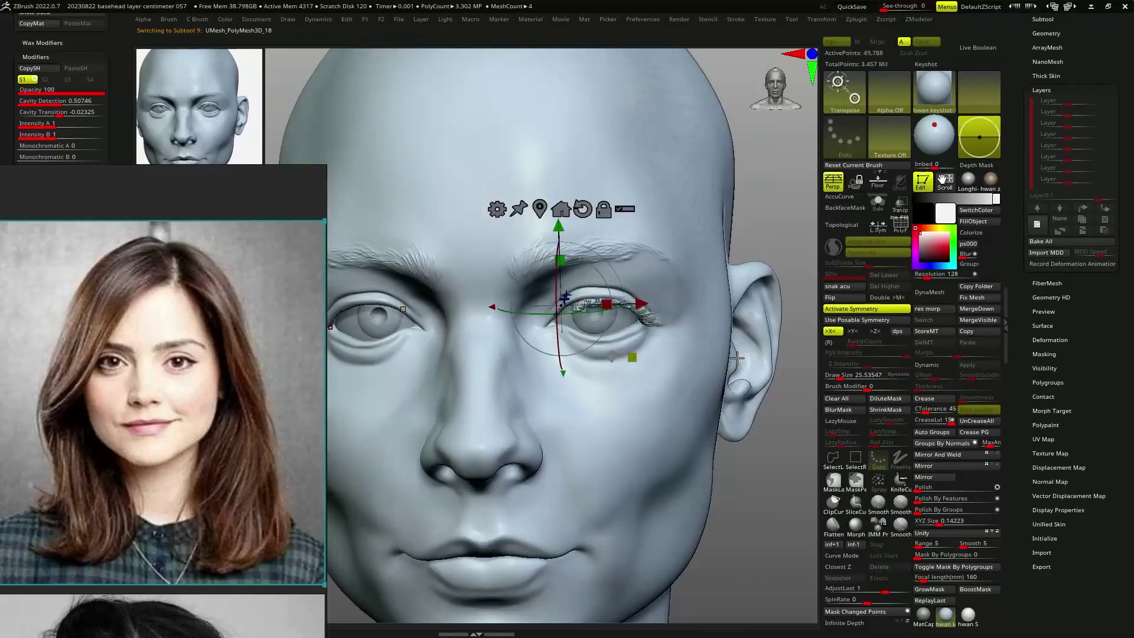
Step: Fit the eyelashes to the eyelid with the Move Elastic brush, checking from below
key(q)
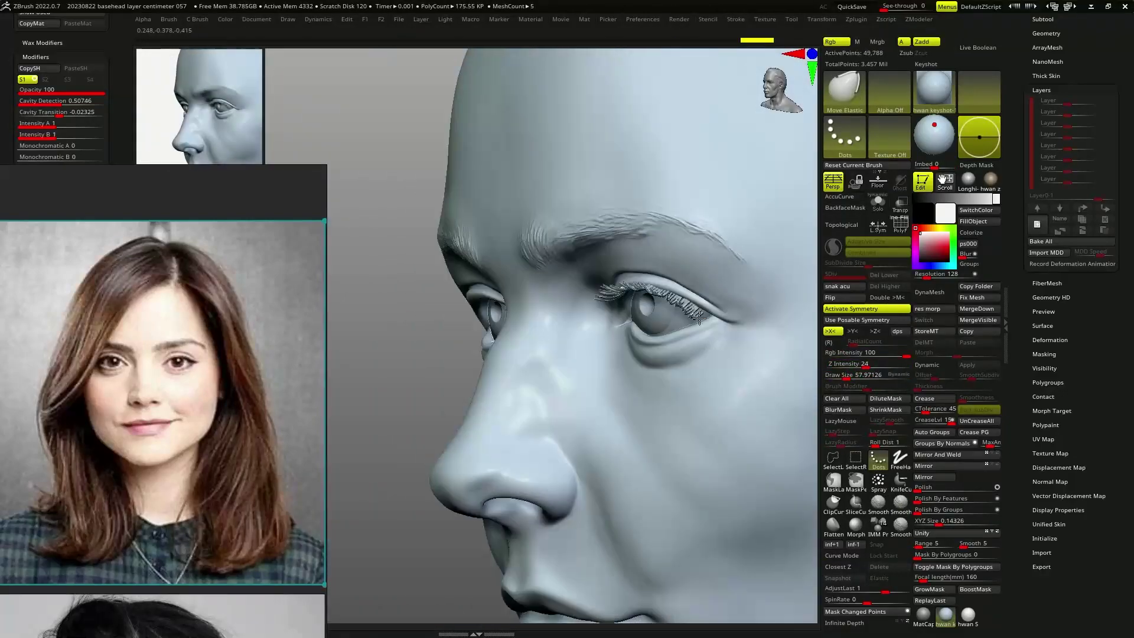
mouse_move(689, 324)
right_down()
mouse_move(630, 288)
mouse_move(656, 318)
mouse_move(714, 238)
mouse_move(620, 361)
mouse_move(692, 356)
right_up()
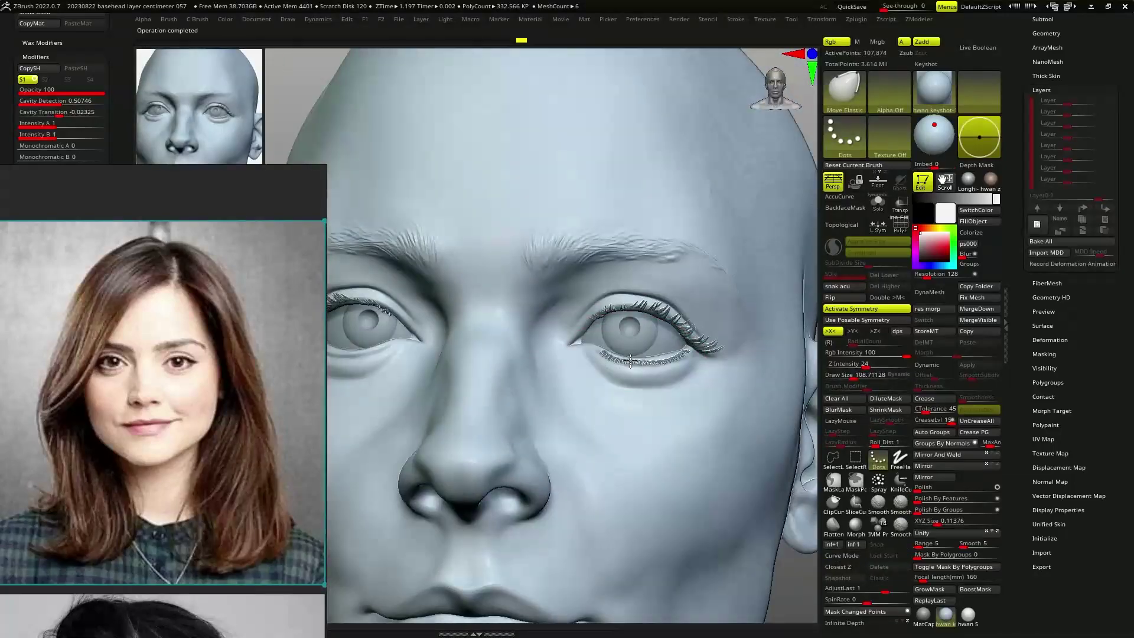
right_drag(658, 374, 735, 440)
Step: Mirror the eyelashes across X with merge, then reselect the head subtool
click(934, 477)
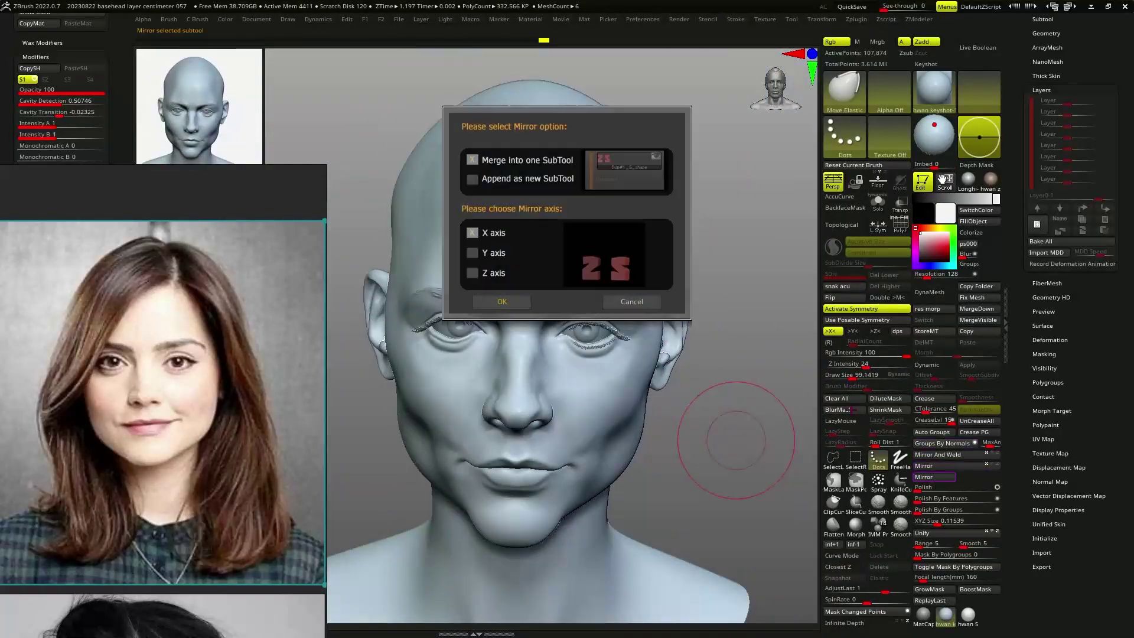
key(Return)
alt+click(596, 382)
right_drag(596, 381, 719, 405)
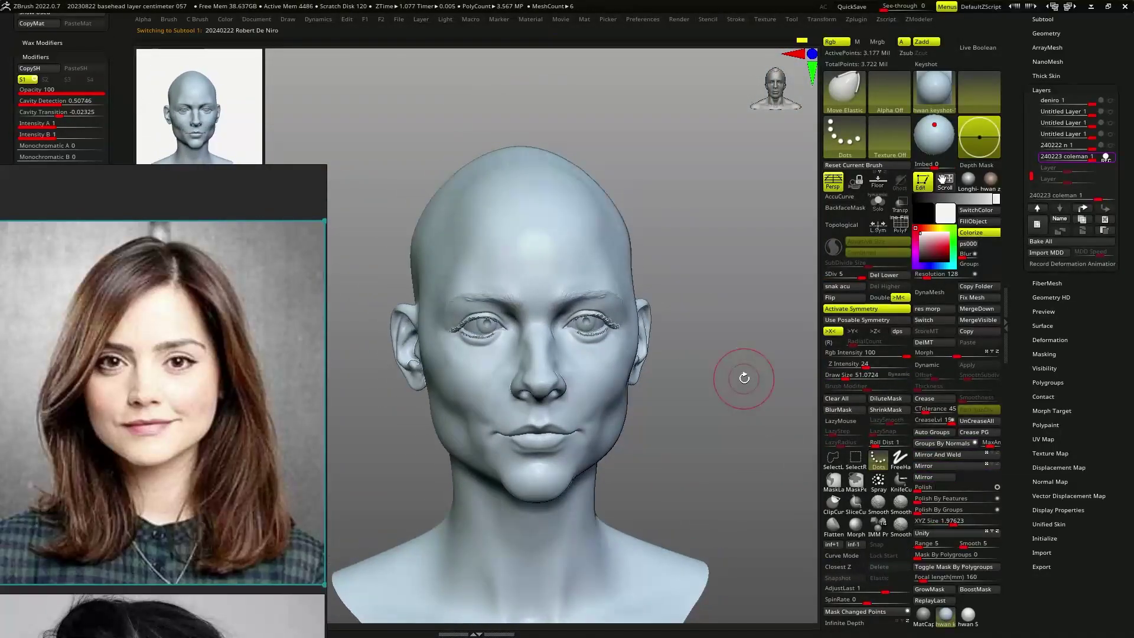
Step: Slide the smile-line and mouth-corner forms with the NudgeSlide brush
mouse_move(494, 455)
ctrl+right_down()
mouse_move(554, 434)
mouse_move(581, 374)
mouse_move(616, 433)
mouse_move(592, 485)
mouse_move(489, 430)
mouse_move(484, 440)
mouse_move(470, 378)
ctrl+right_up()
key(n)
key(s)
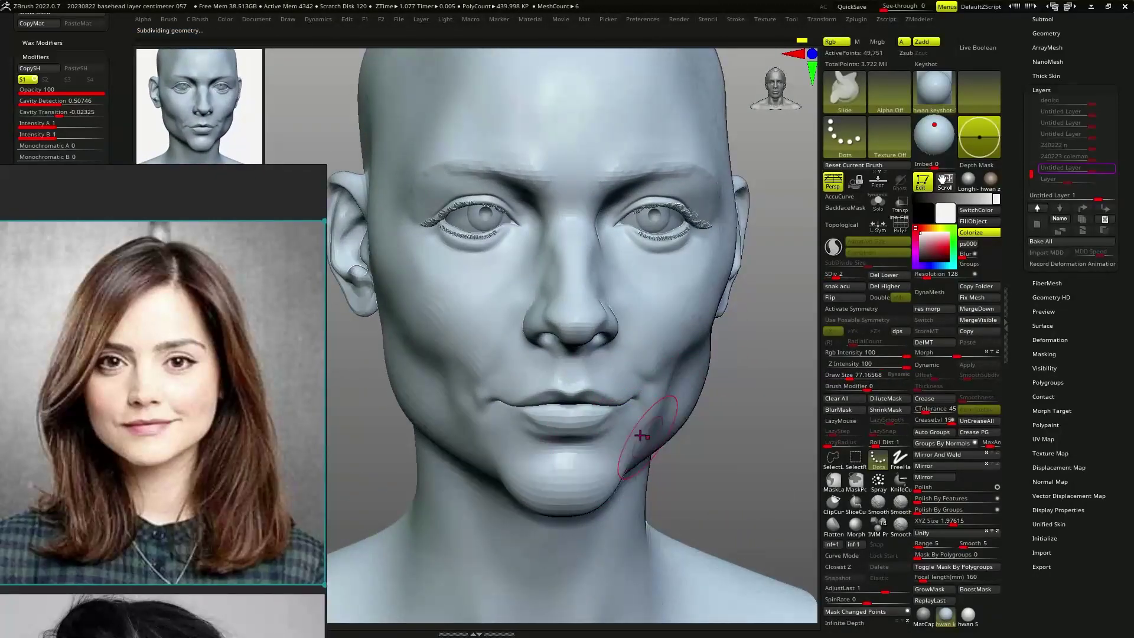
mouse_move(658, 409)
right_down()
mouse_move(678, 392)
mouse_move(663, 379)
mouse_move(653, 400)
mouse_move(526, 384)
mouse_move(565, 430)
mouse_move(561, 379)
mouse_move(571, 412)
mouse_move(625, 377)
mouse_move(614, 369)
mouse_move(551, 387)
mouse_move(569, 423)
mouse_move(547, 437)
mouse_move(543, 417)
mouse_move(532, 456)
mouse_move(576, 448)
right_up()
Step: Deepen the nasolabial folds with ClayBuild and ZBGs Wrinkle Pusher 2
key(b)
key(c)
key(b)
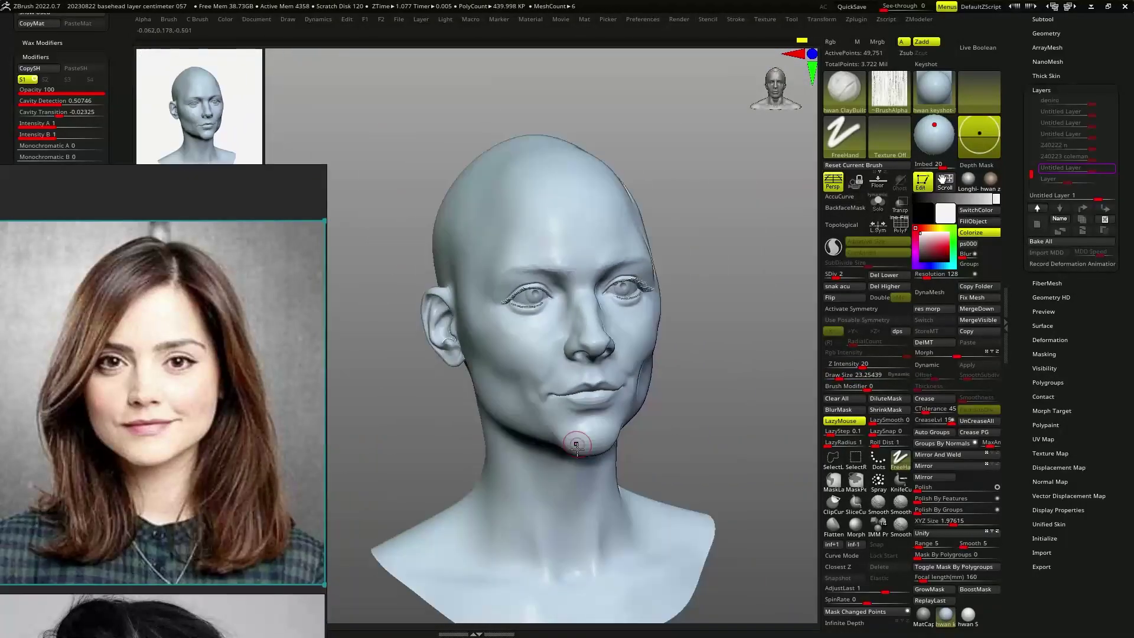
right_drag(541, 403, 539, 448)
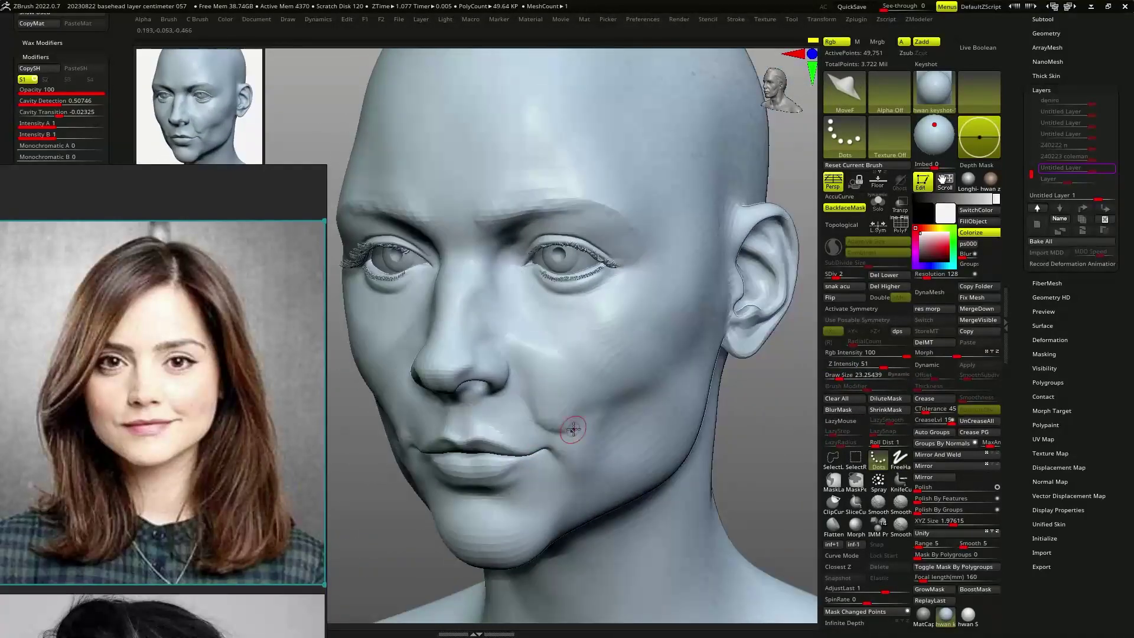
key(b)
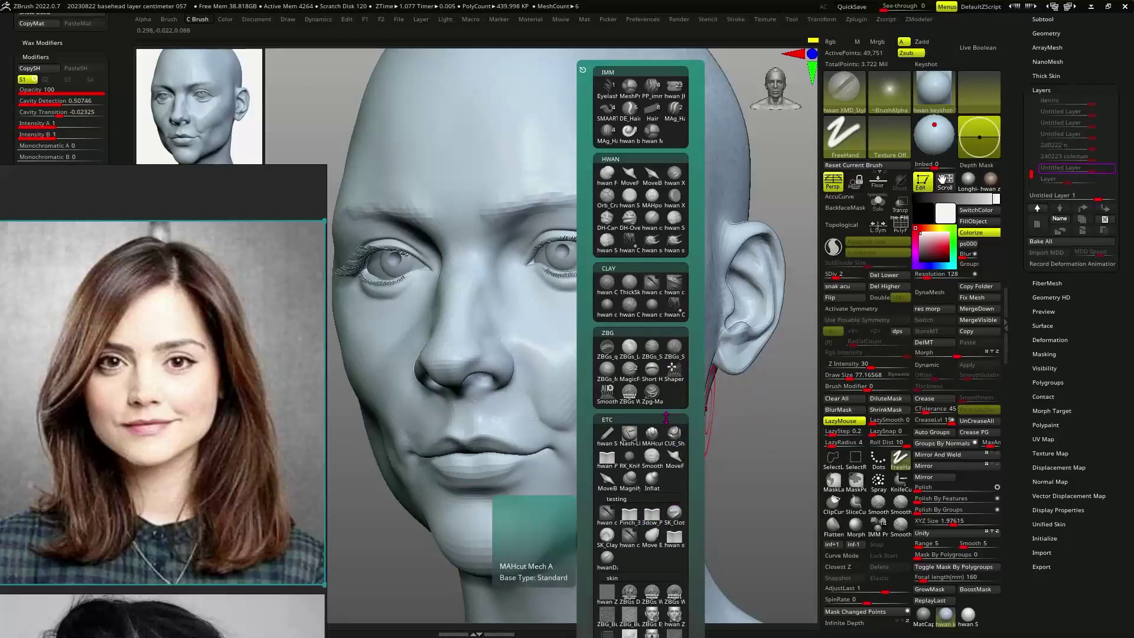
click(630, 395)
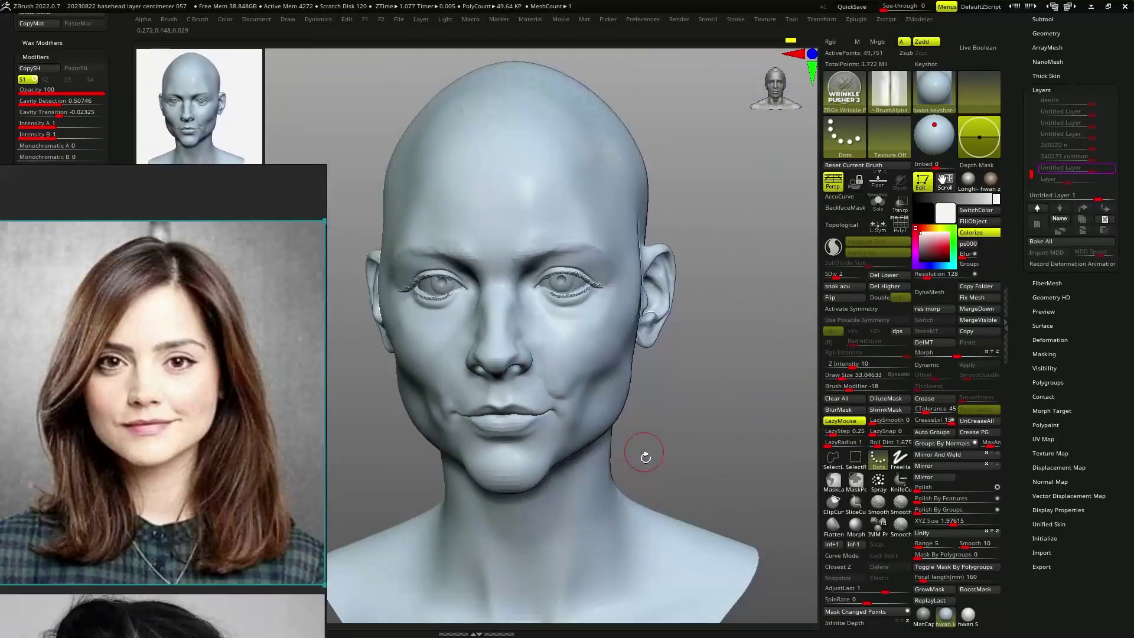
alt+drag(697, 433, 562, 405)
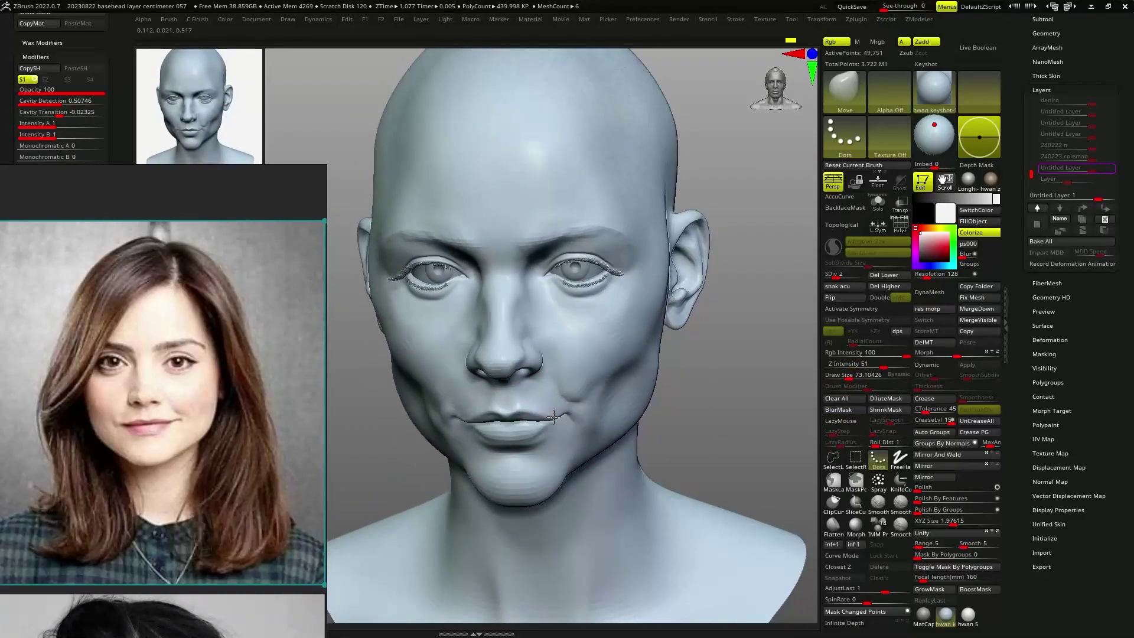
mouse_move(554, 416)
right_down()
mouse_move(661, 405)
mouse_move(598, 375)
mouse_move(582, 453)
right_up()
Step: Rebuild the jaw with ClayBuildup and subdivide the head up to level 5
key(b)
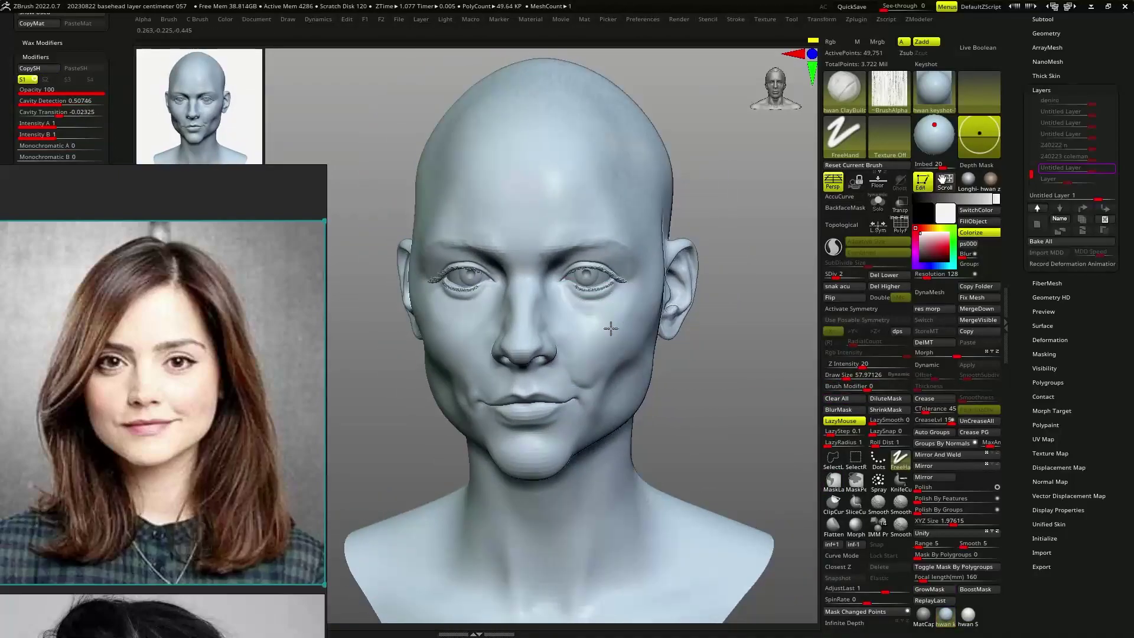
key(d)
key(d)
drag(726, 419, 746, 443)
Step: Refine the lips with the ZBG_Lip_Detail and Morph brushes from front and three-quarter views
click(728, 348)
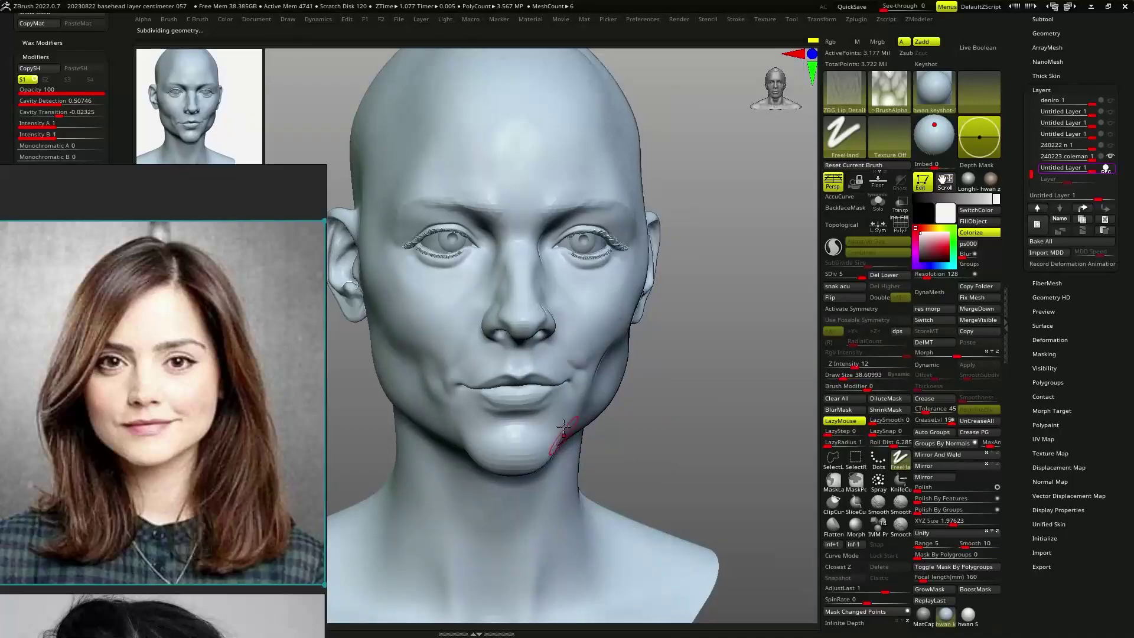
ctrl+right_drag(562, 417, 549, 315)
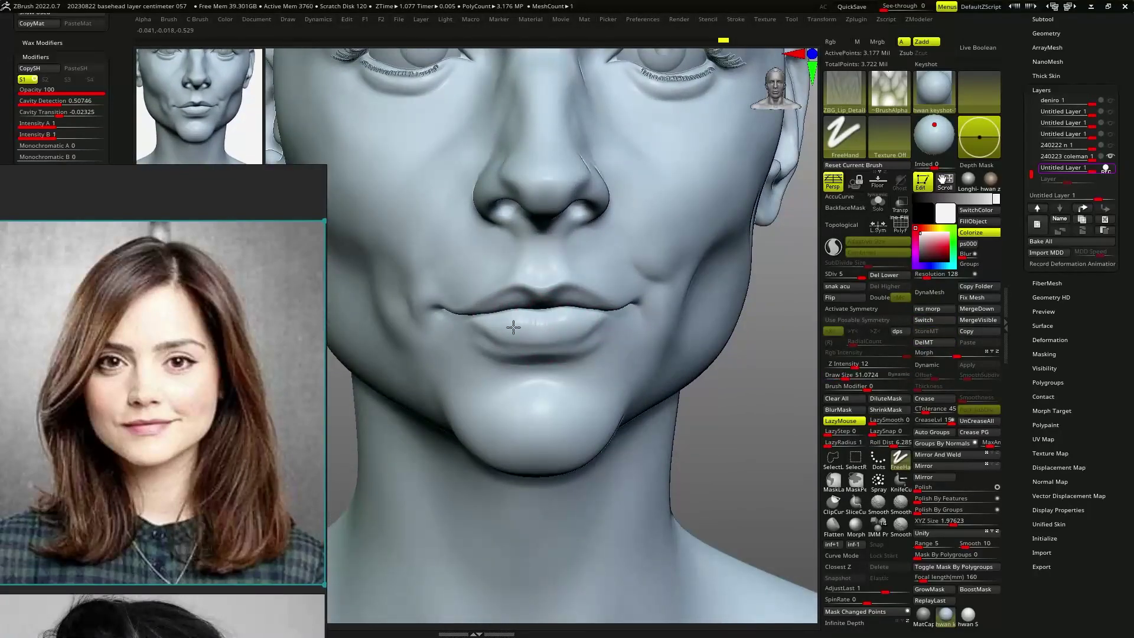
right_drag(563, 317, 582, 303)
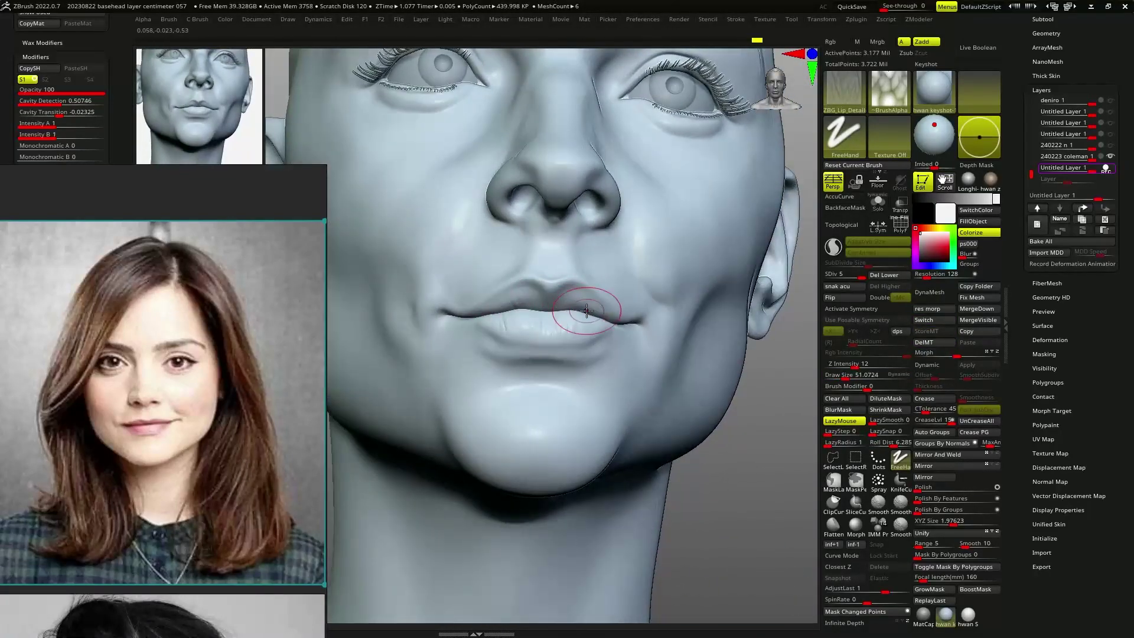
click(856, 524)
right_drag(590, 354, 544, 336)
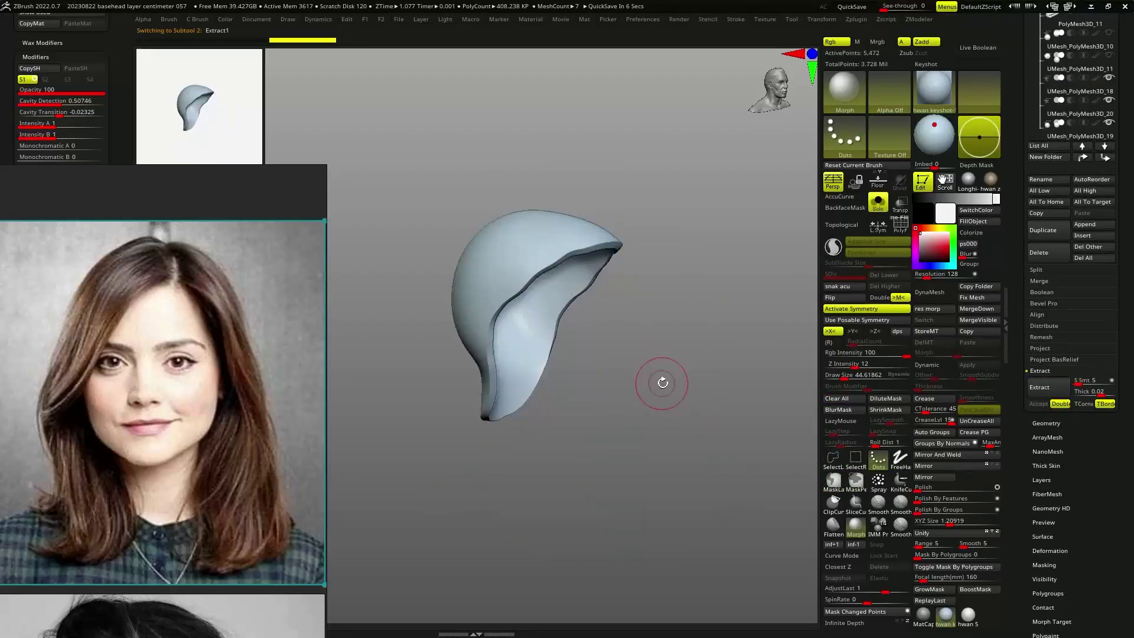
Step: Dismiss the auto-save prompt, show the full bust with the hair shell, and view it from the side
key(ctrl+z)
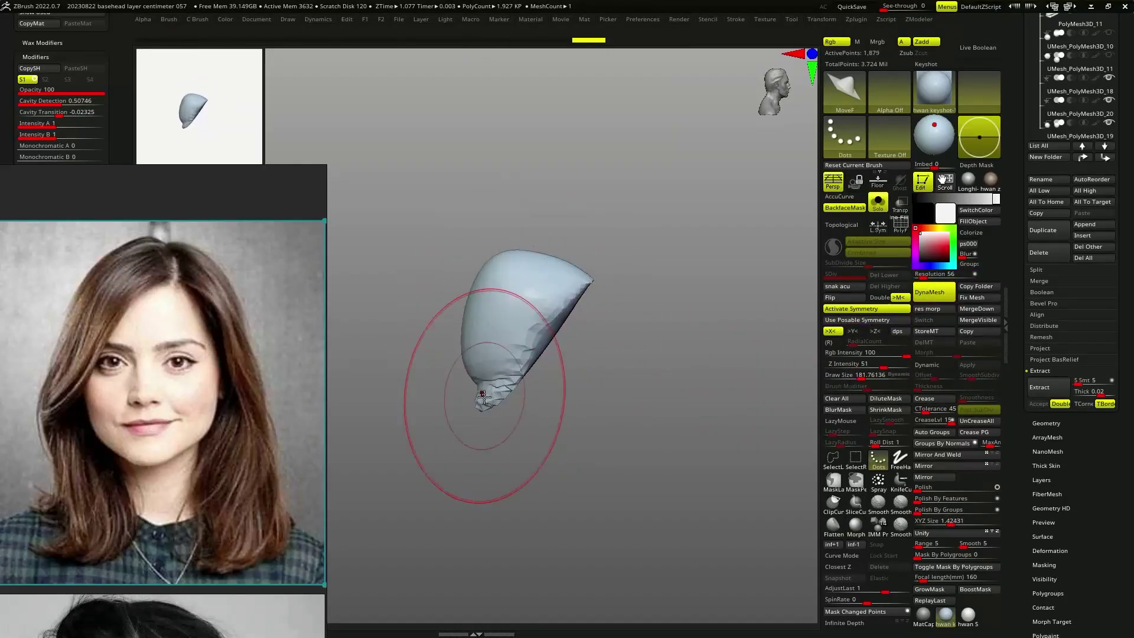
key(alt+s)
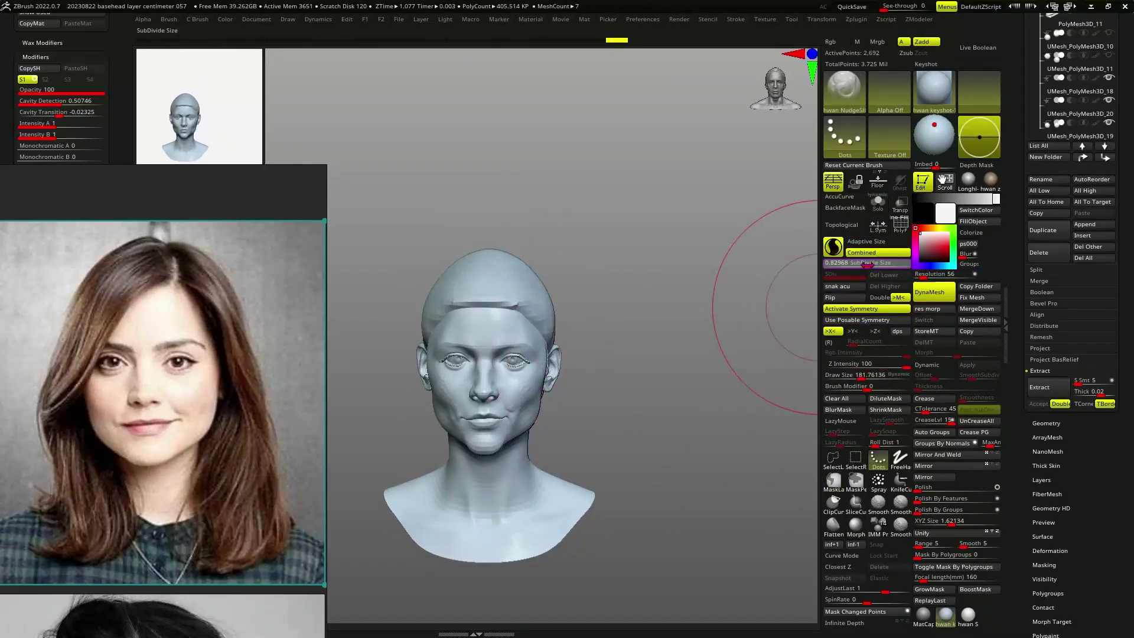
mouse_move(819, 307)
mouse_down()
mouse_move(507, 329)
mouse_move(481, 348)
mouse_up()
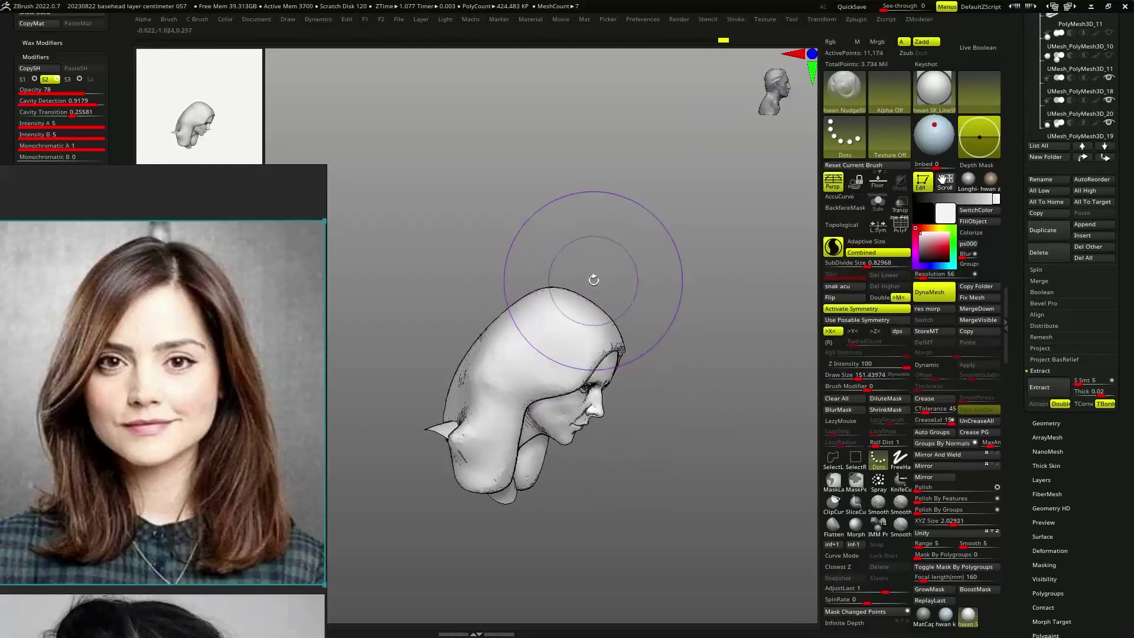
Step: Swell the hair mass fuller at the sides and shoulders, working from front, back and top views
shift+drag(637, 276, 653, 284)
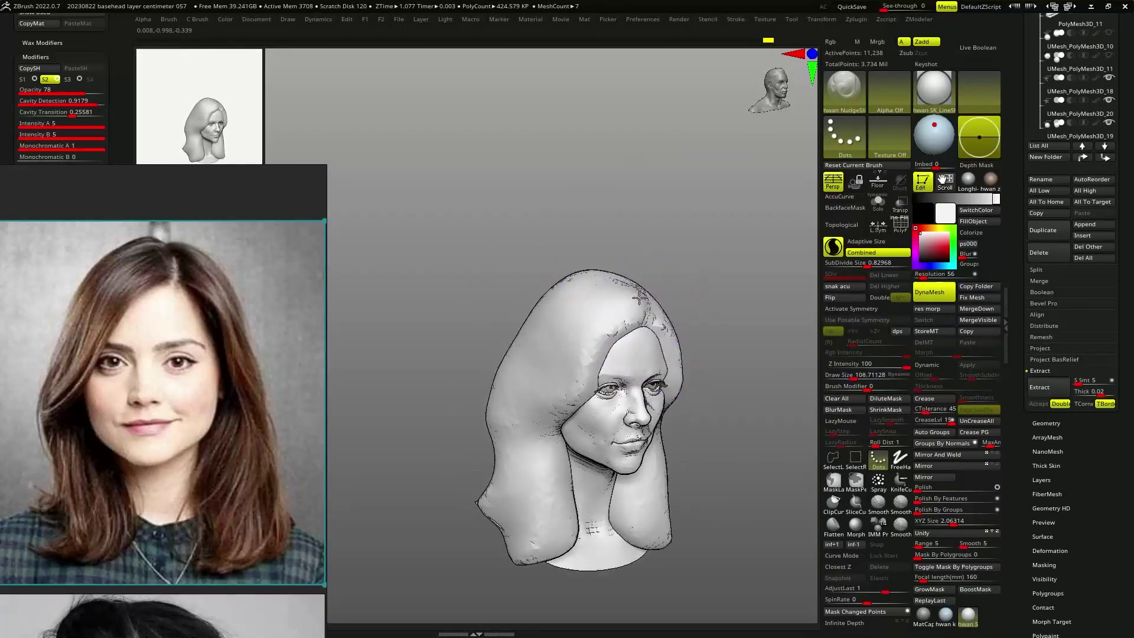
mouse_move(652, 284)
right_down()
mouse_move(473, 444)
mouse_move(460, 413)
mouse_move(477, 452)
right_up()
key(s)
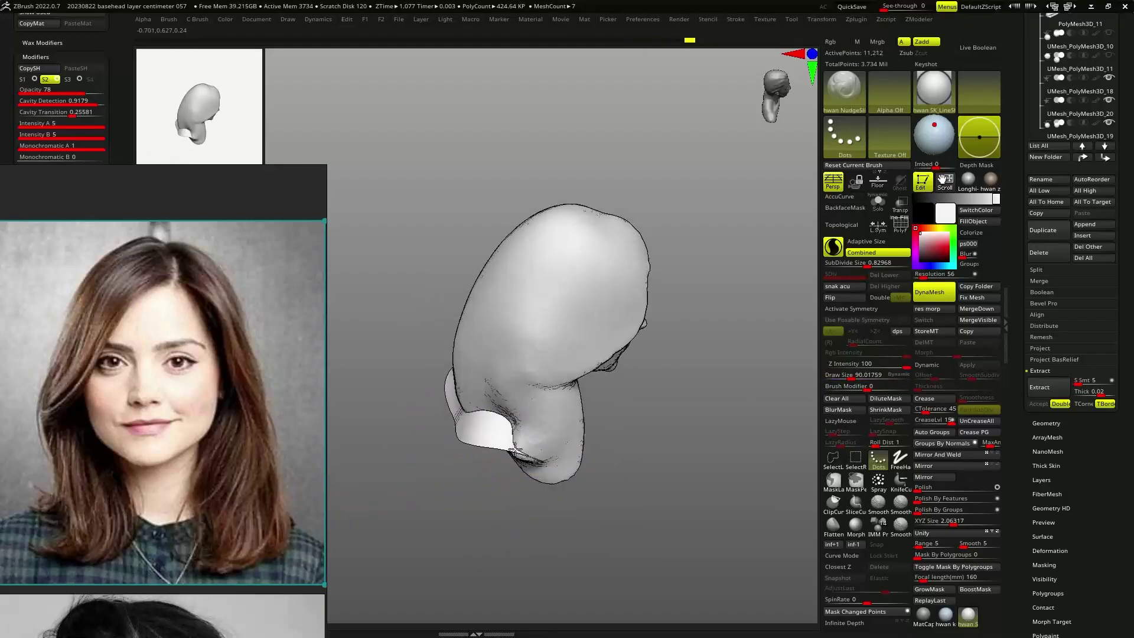
mouse_move(492, 510)
right_down()
mouse_move(572, 470)
mouse_move(507, 399)
mouse_move(607, 405)
mouse_move(582, 304)
right_up()
mouse_move(607, 195)
right_down()
mouse_move(595, 283)
mouse_move(630, 329)
mouse_move(587, 379)
mouse_move(559, 374)
mouse_move(582, 412)
mouse_move(630, 408)
mouse_move(501, 486)
mouse_move(506, 430)
mouse_move(463, 476)
mouse_move(556, 426)
right_up()
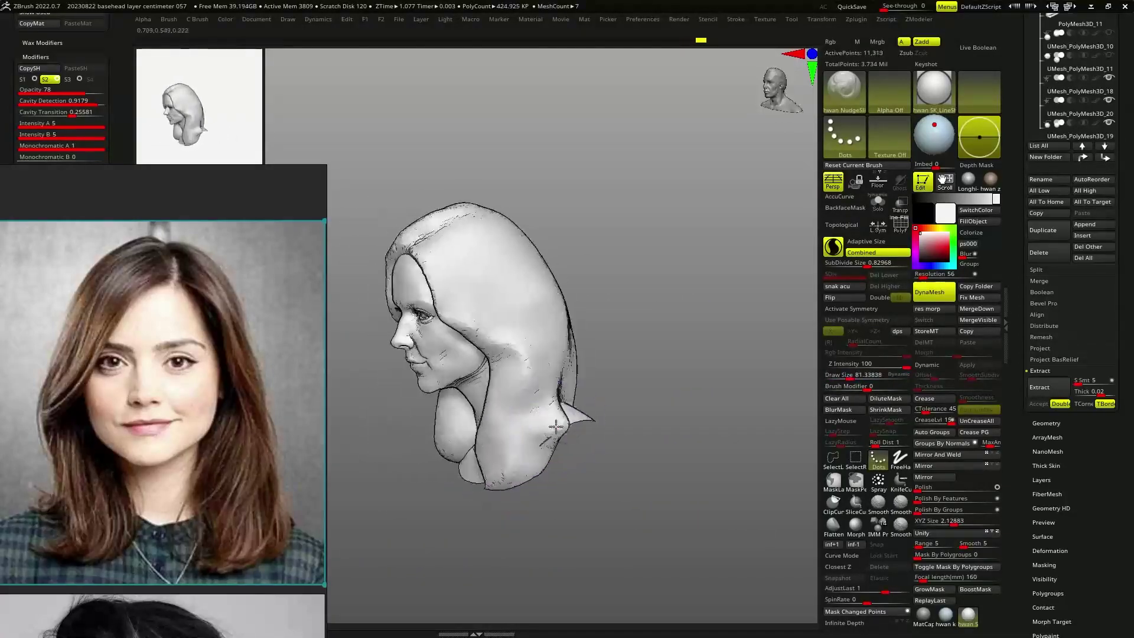
right_drag(550, 467, 512, 451)
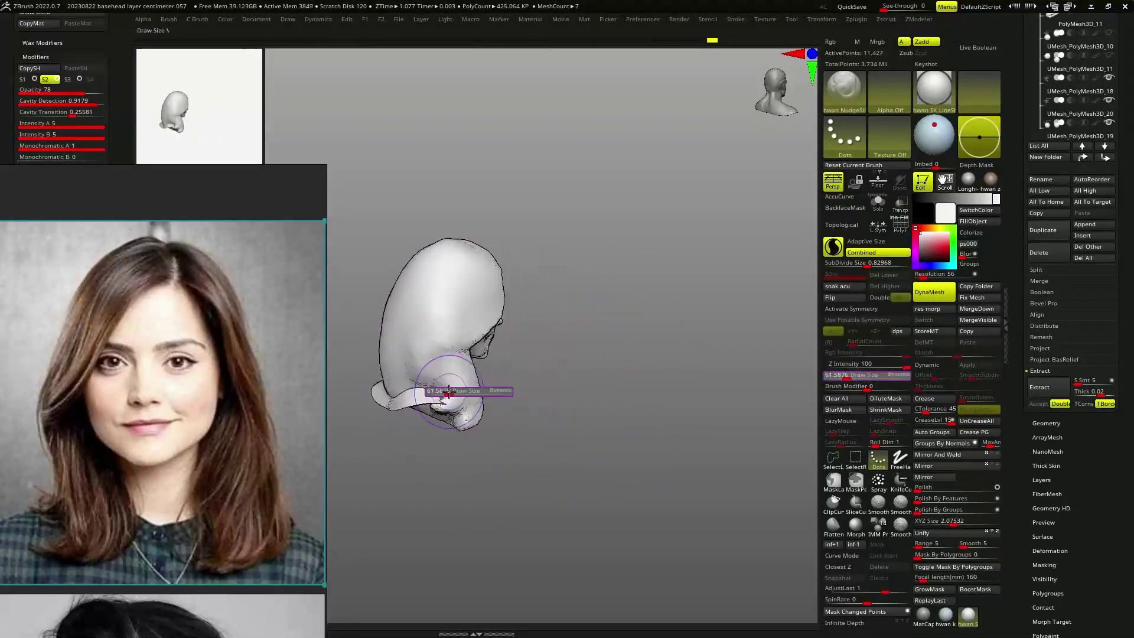
right_drag(448, 390, 476, 397)
mouse_move(539, 419)
right_down()
mouse_move(513, 324)
mouse_move(624, 467)
right_up()
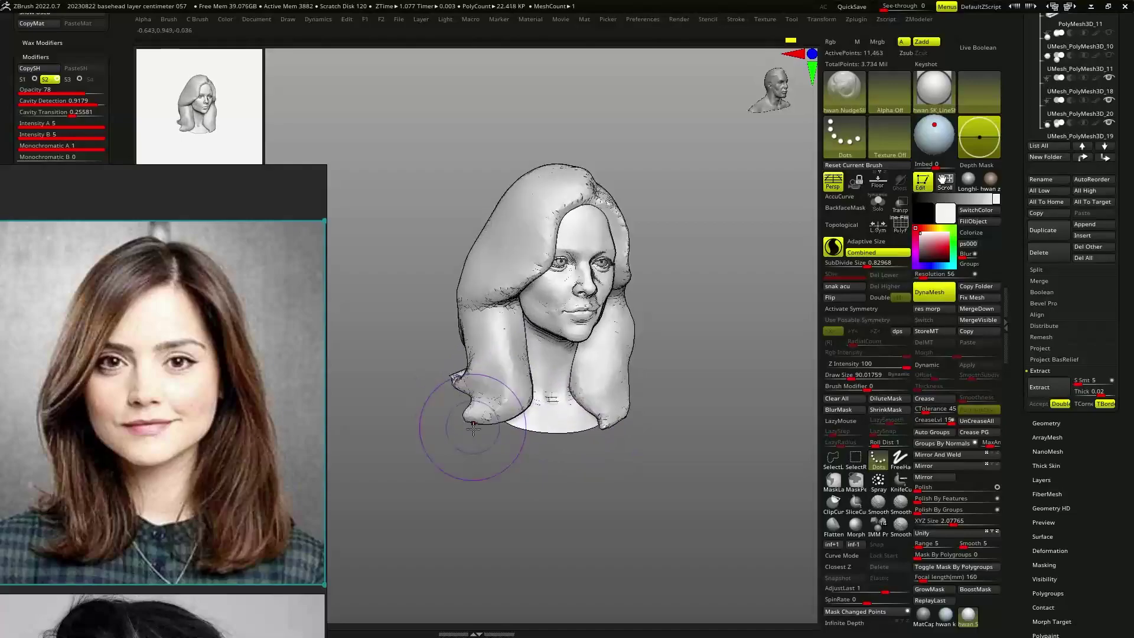
right_drag(472, 428, 565, 303)
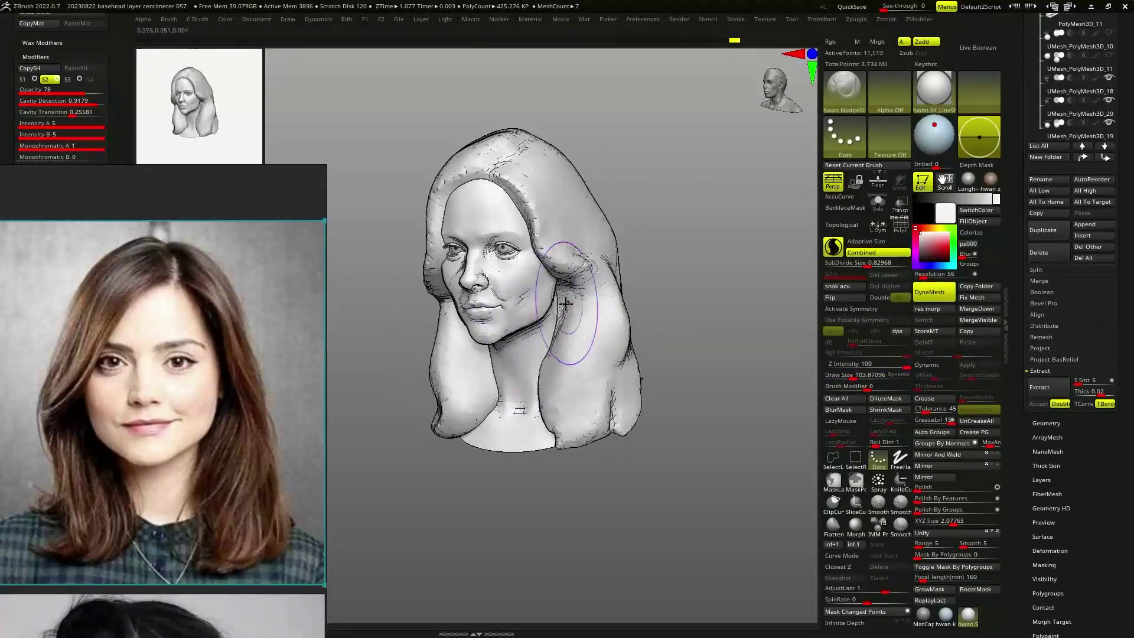
mouse_move(601, 341)
right_down()
mouse_move(615, 253)
mouse_move(640, 281)
mouse_move(623, 413)
right_up()
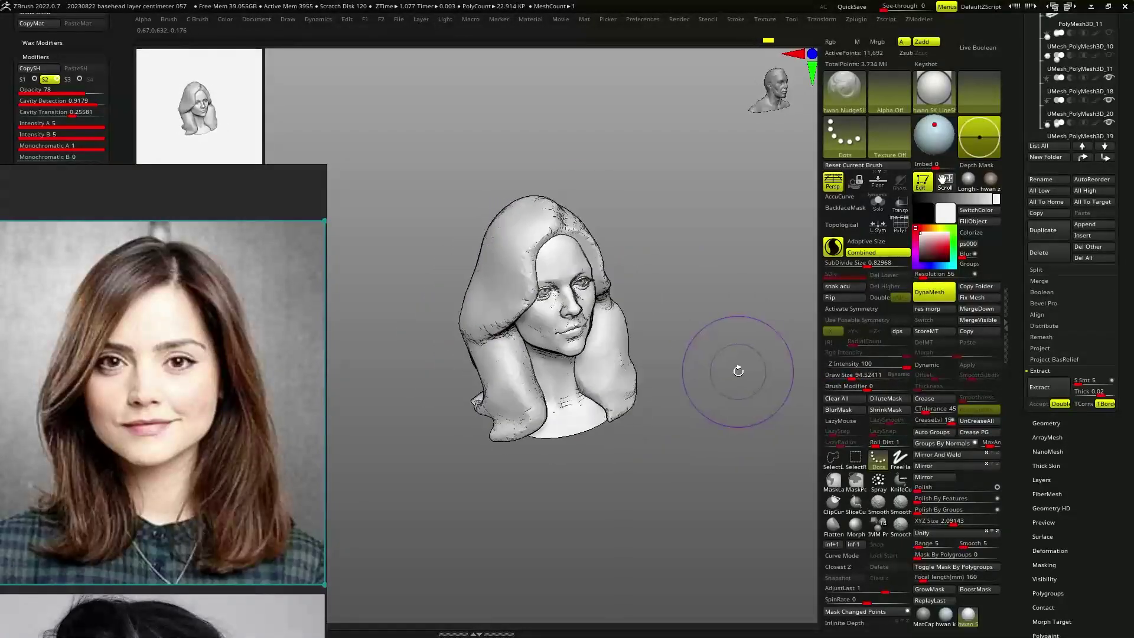
right_drag(741, 412, 734, 392)
Step: Carve long strand grooves into the right-side hair with the slash brush
key(2)
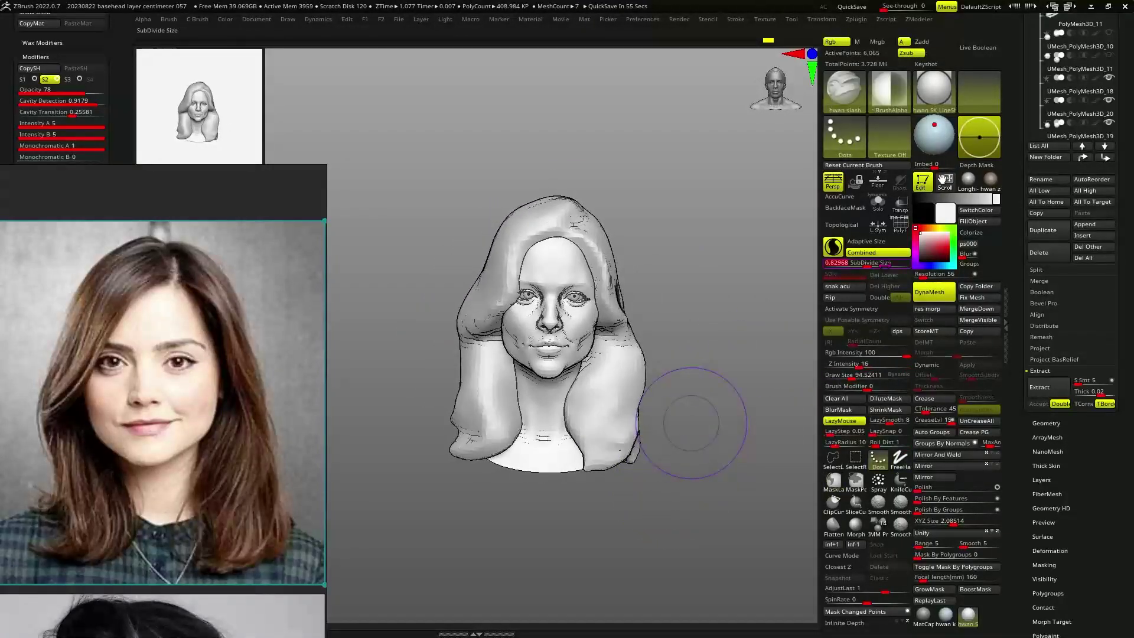
ctrl+right_drag(635, 291, 614, 331)
drag(608, 254, 579, 230)
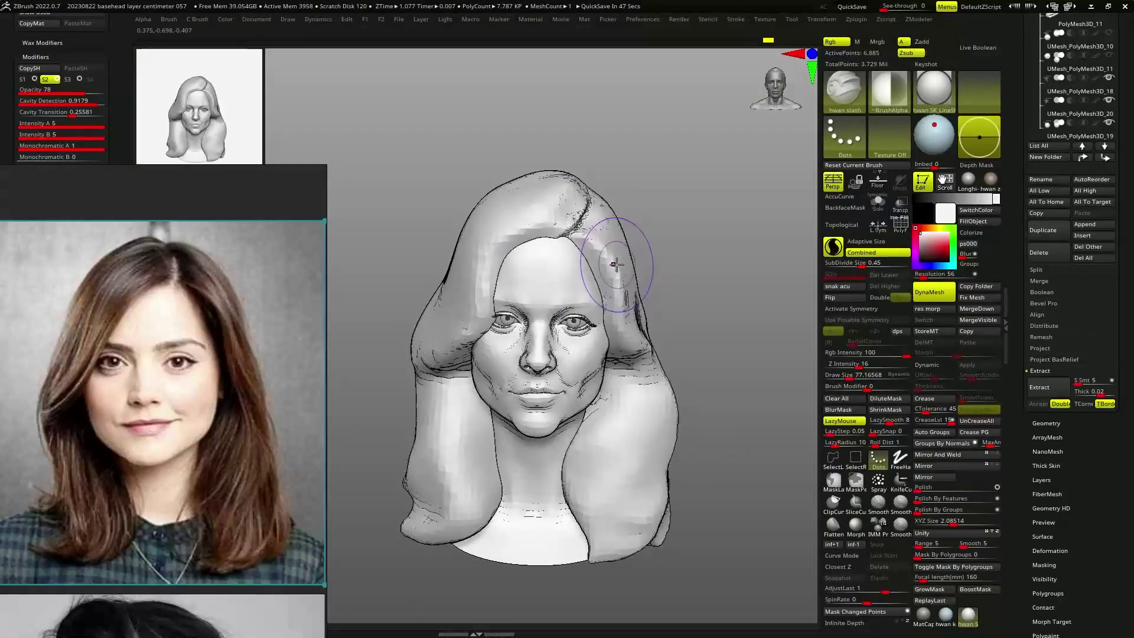
mouse_move(501, 270)
right_down()
mouse_move(449, 225)
mouse_move(493, 203)
mouse_move(343, 236)
right_up()
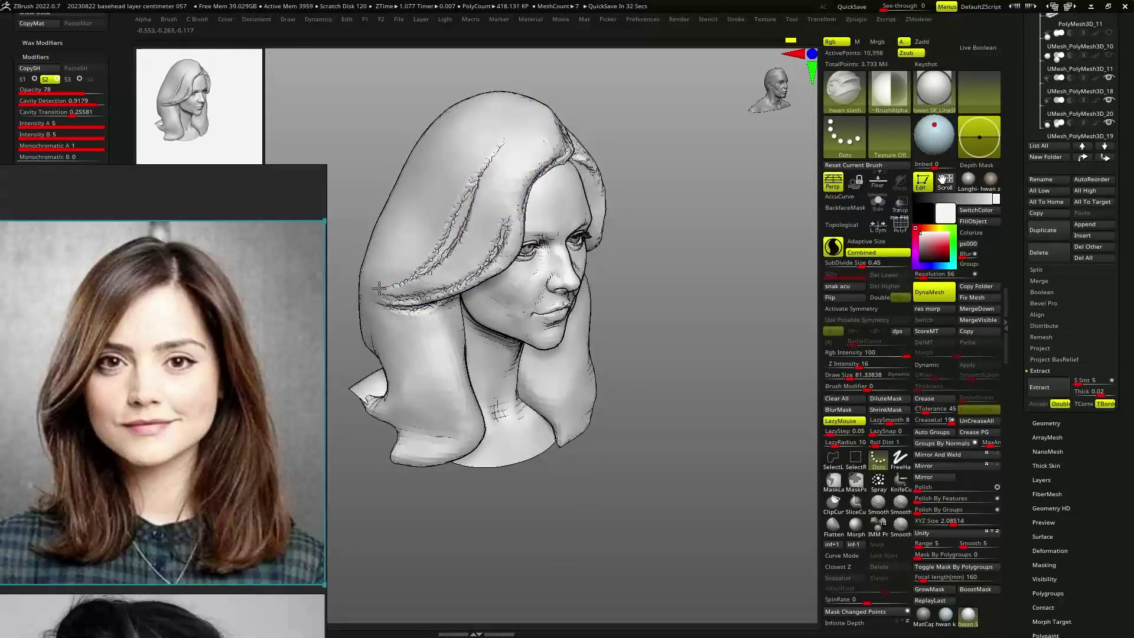
mouse_move(413, 327)
mouse_down()
mouse_move(469, 304)
mouse_move(410, 293)
mouse_up()
right_drag(411, 295, 404, 396)
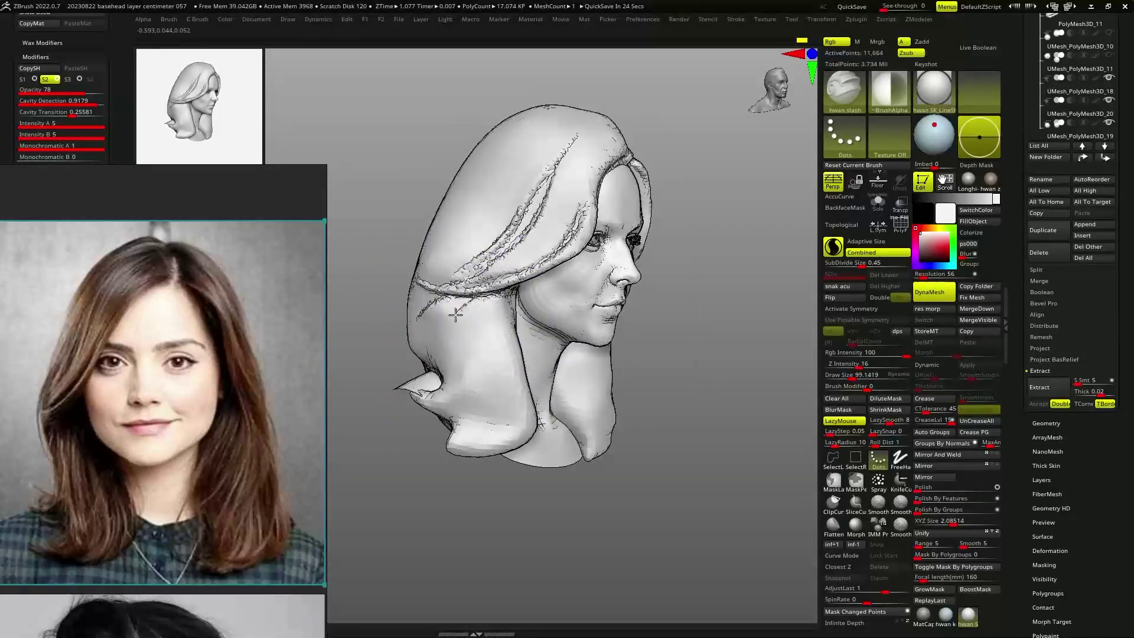
Step: Carve more grooves around the crown and sides, then apply the blue-grey clay MatCap
mouse_move(460, 368)
right_down()
mouse_move(434, 310)
mouse_move(423, 439)
mouse_move(468, 358)
right_up()
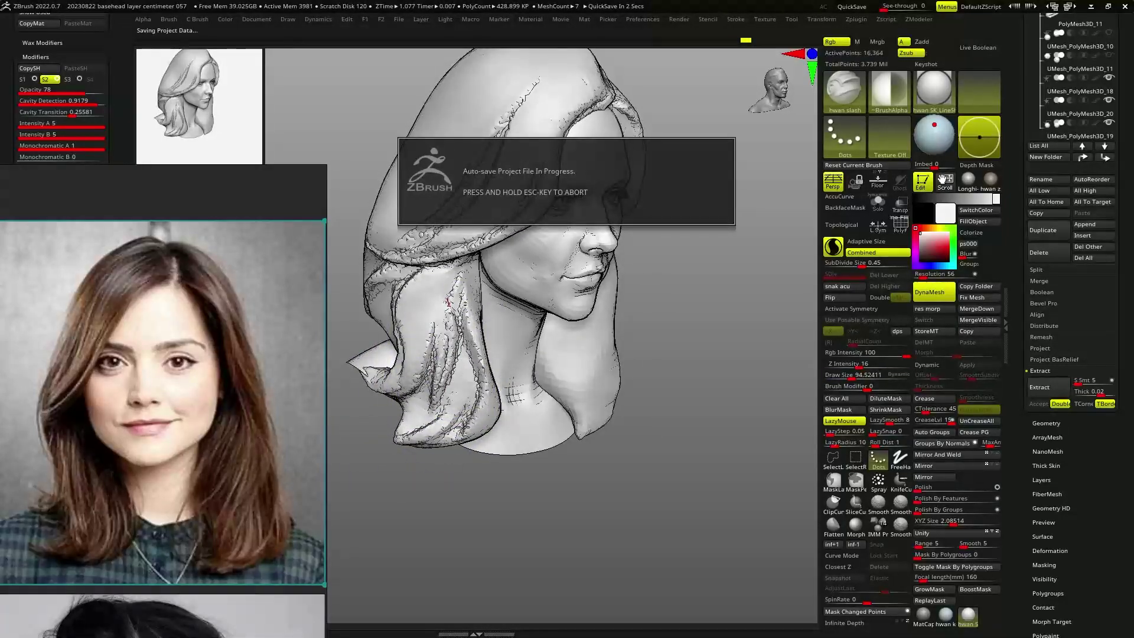
right_drag(464, 425, 472, 433)
mouse_move(496, 368)
right_down()
mouse_move(505, 304)
mouse_move(481, 329)
mouse_move(497, 373)
mouse_move(567, 313)
mouse_move(595, 304)
mouse_move(595, 327)
mouse_move(562, 281)
right_up()
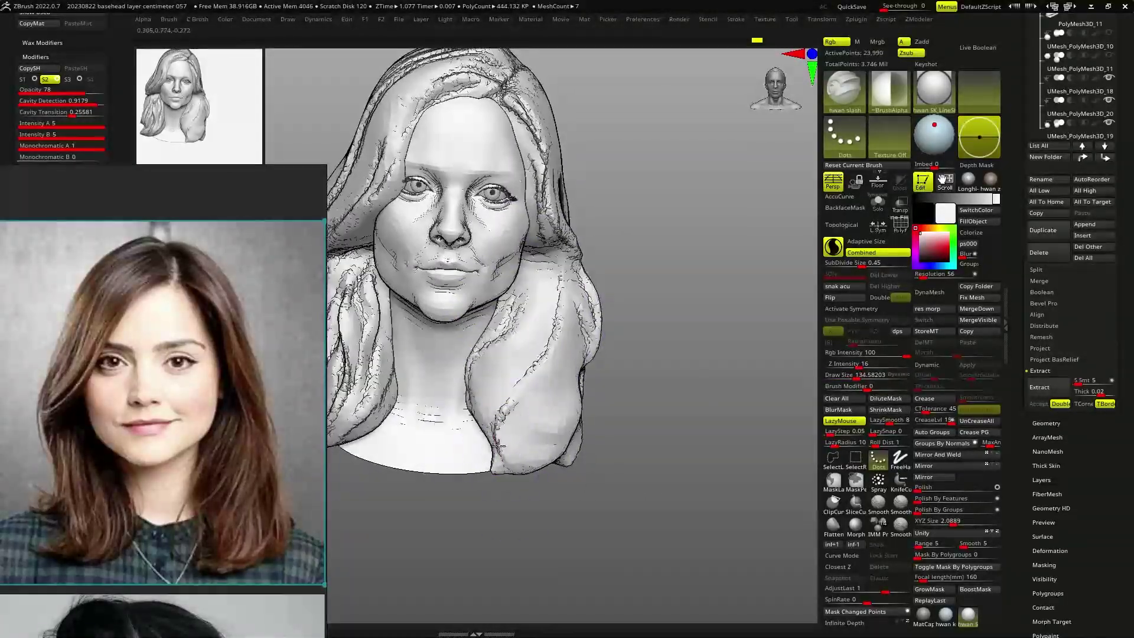
mouse_move(521, 401)
ctrl+right_down()
mouse_move(468, 366)
mouse_move(582, 324)
mouse_move(619, 274)
mouse_move(594, 291)
mouse_move(582, 266)
mouse_move(519, 240)
mouse_move(589, 188)
mouse_move(581, 227)
mouse_move(567, 187)
mouse_move(632, 380)
mouse_move(620, 418)
ctrl+right_up()
mouse_move(548, 318)
right_down()
mouse_move(494, 189)
mouse_move(700, 410)
mouse_move(724, 419)
mouse_move(679, 383)
mouse_move(623, 483)
mouse_move(653, 329)
right_up()
Step: Switch to the Pinch brush and turn the bust to a near-profile view
key(b)
key(m)
key(v)
key(b)
key(p)
key(i)
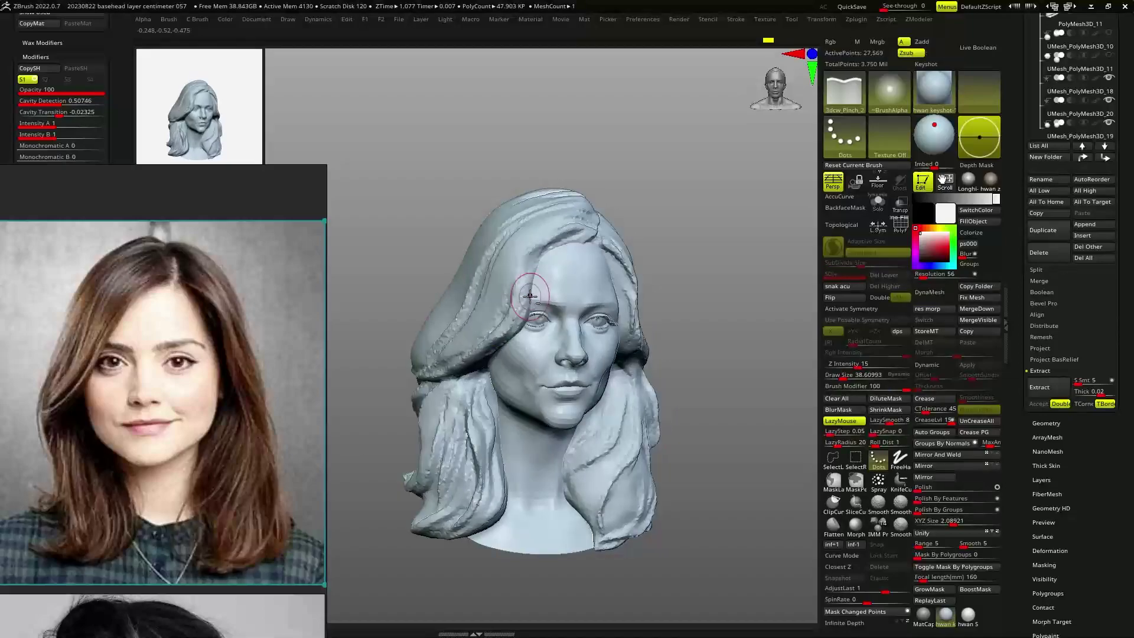
right_drag(522, 244, 738, 194)
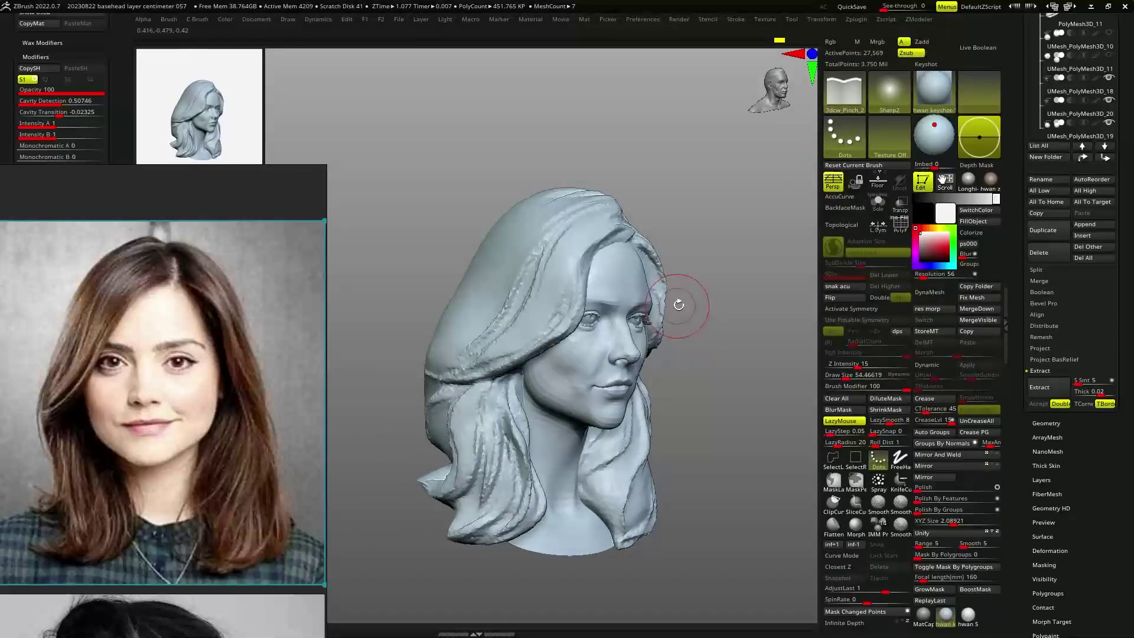
mouse_move(679, 304)
right_down()
mouse_move(492, 371)
mouse_move(608, 183)
right_up()
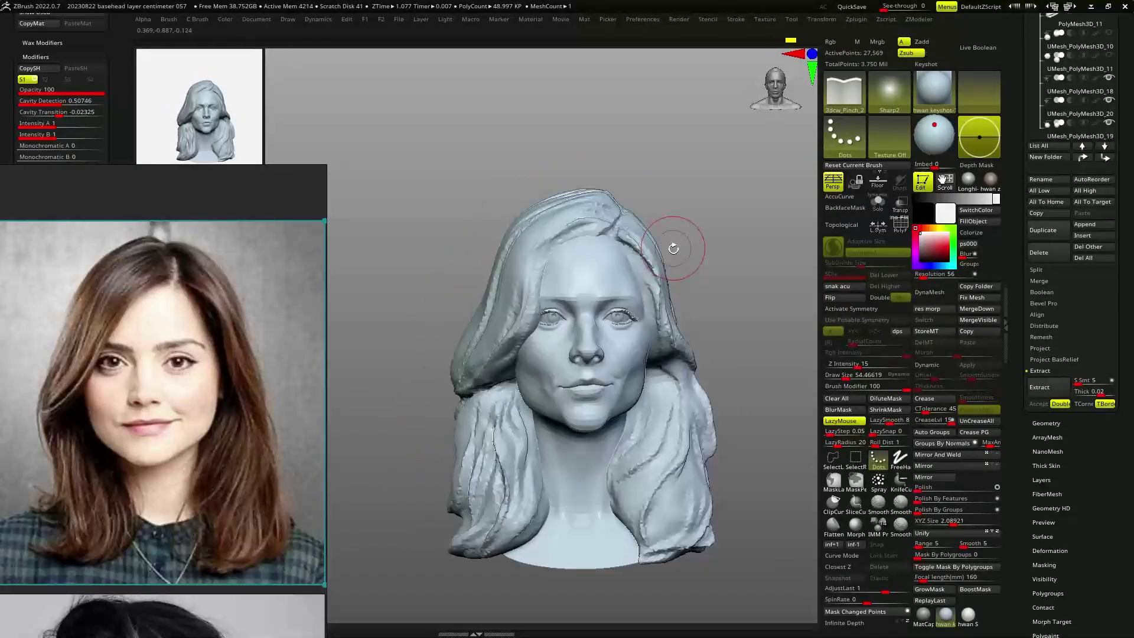
Step: Sharpen the hair strand edges with a softer pinch brush
key(b)
key(p)
key(i)
mouse_move(679, 241)
right_down()
mouse_move(489, 362)
mouse_move(520, 368)
mouse_move(646, 320)
right_up()
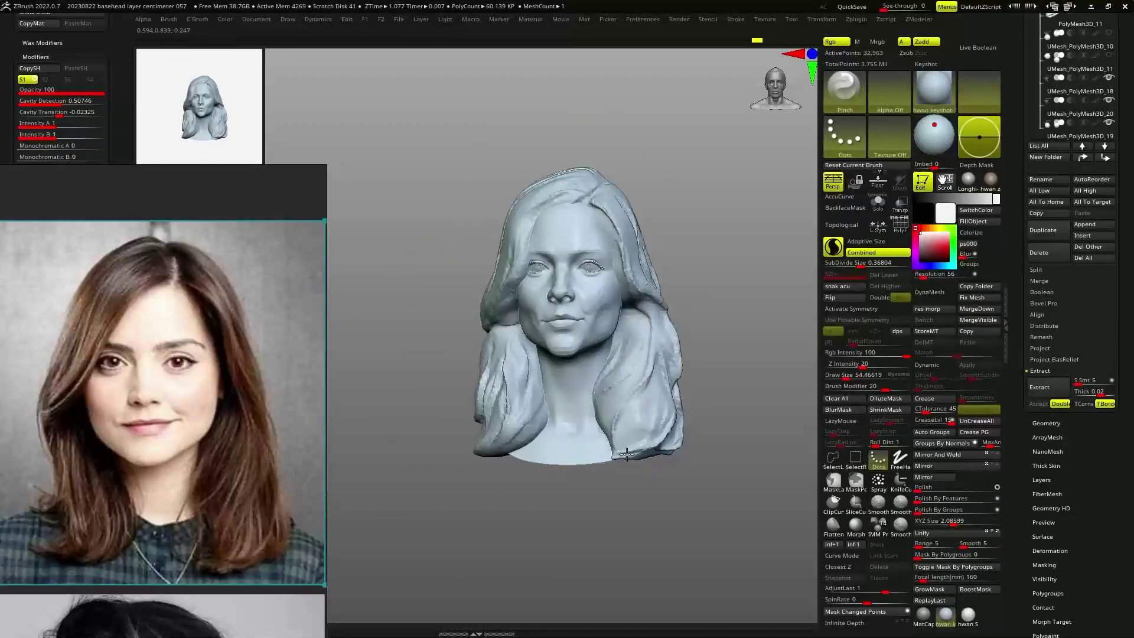
right_drag(627, 454, 699, 440)
right_drag(680, 383, 572, 189)
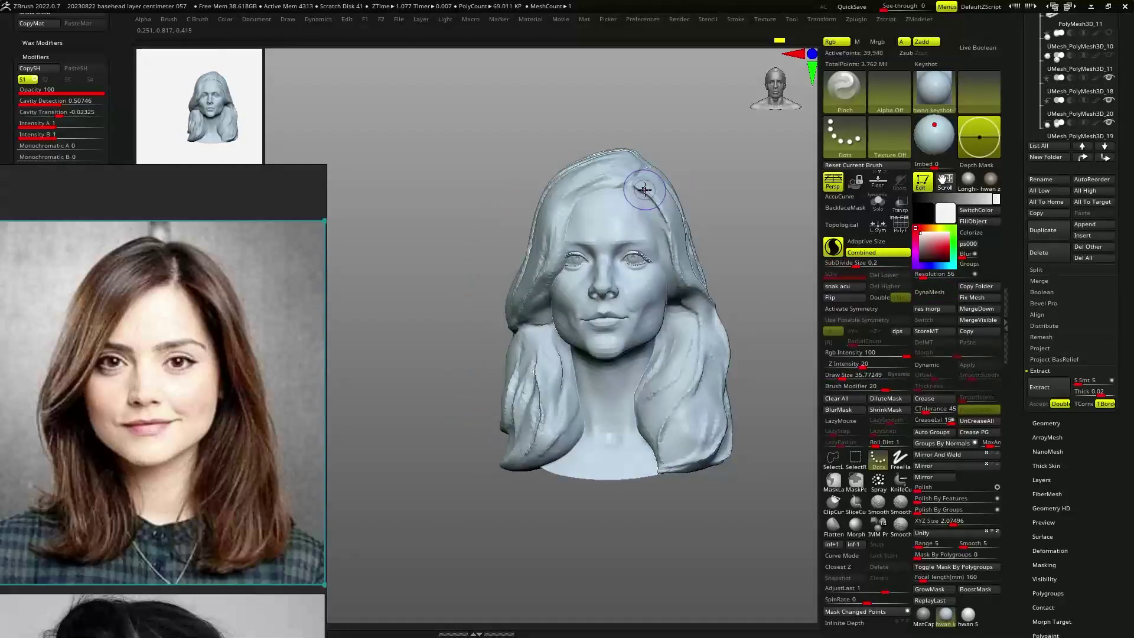
Step: Pinch along the eyelids and refine the face from profile and front views
mouse_move(572, 189)
right_down()
mouse_move(475, 318)
mouse_move(480, 328)
right_up()
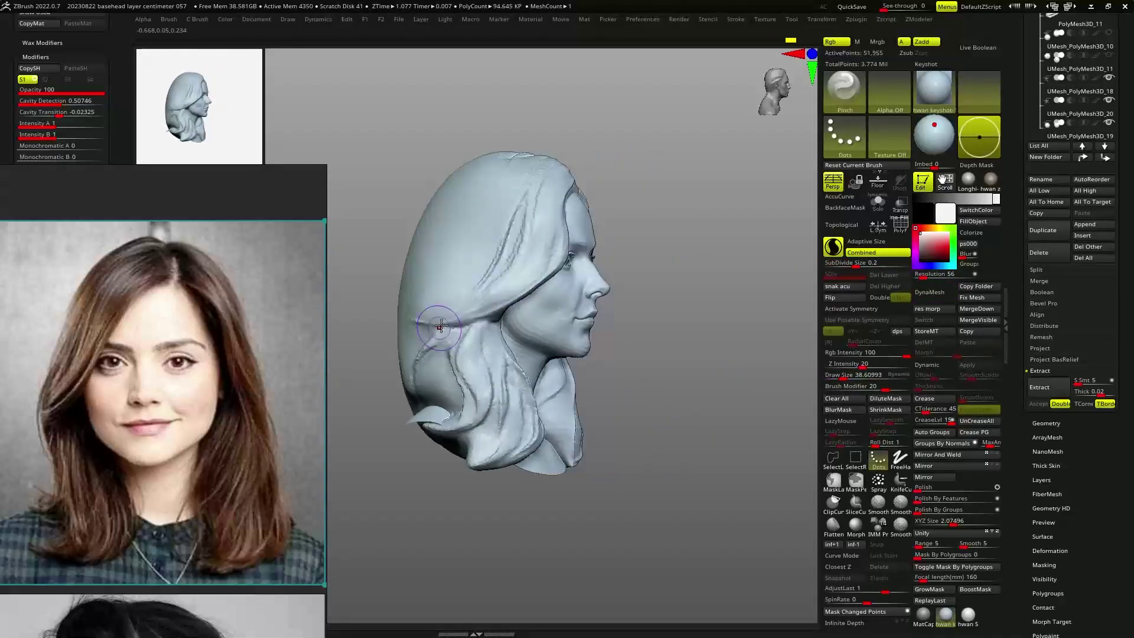
right_drag(444, 429, 516, 394)
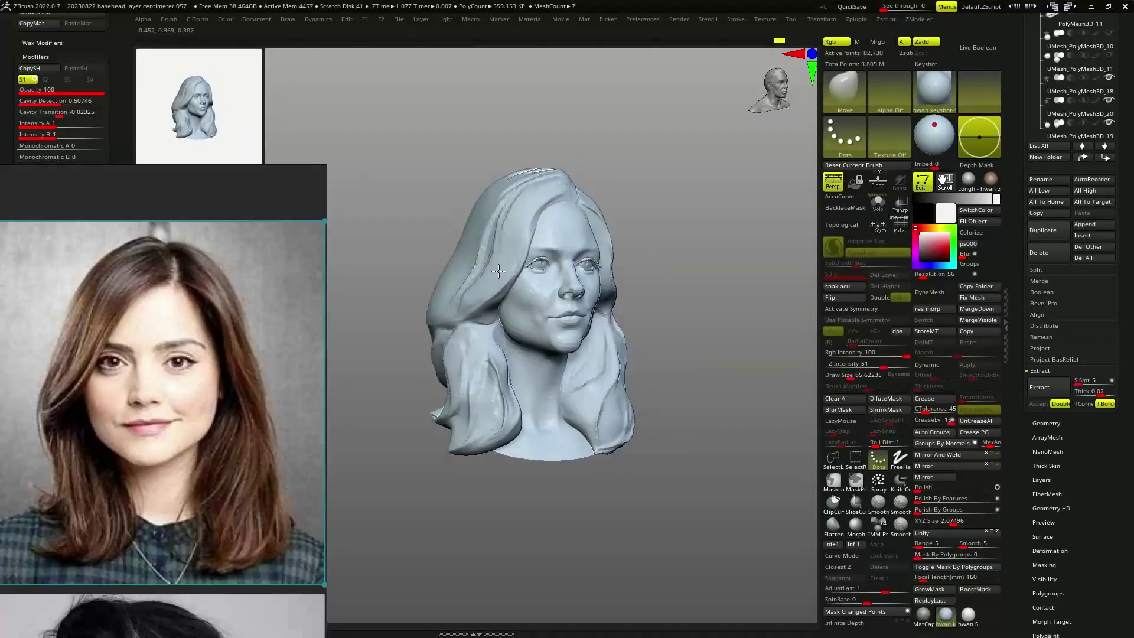
right_drag(529, 250, 611, 302)
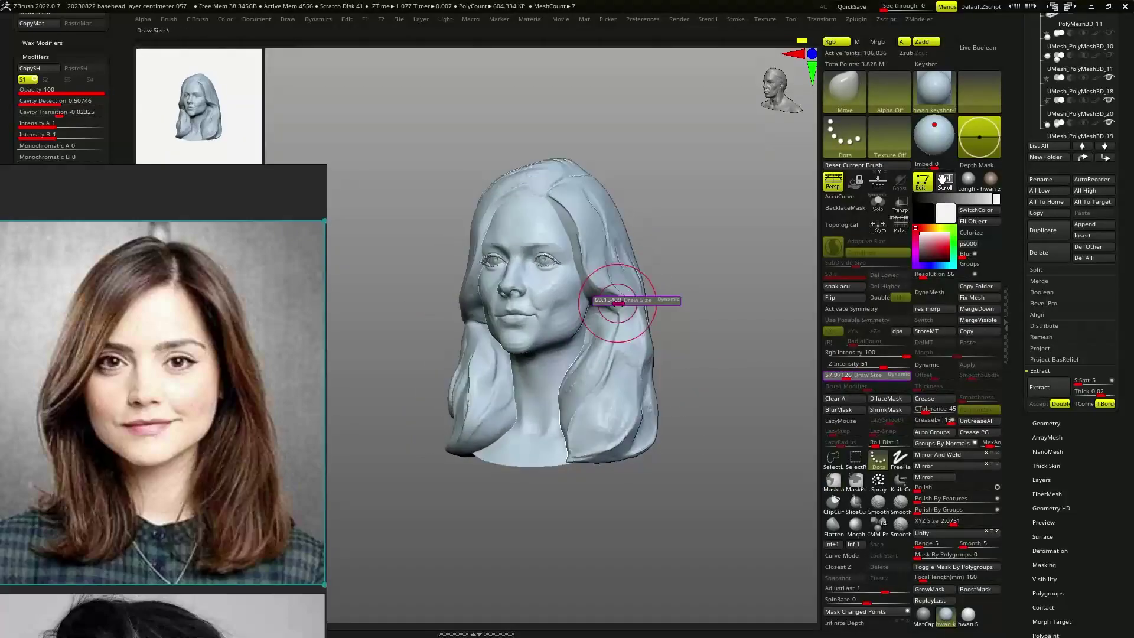
mouse_move(616, 302)
right_down()
mouse_move(734, 324)
mouse_move(561, 324)
mouse_move(760, 337)
mouse_move(544, 337)
mouse_move(637, 379)
mouse_move(543, 268)
mouse_move(583, 274)
mouse_move(565, 316)
right_up()
key(b)
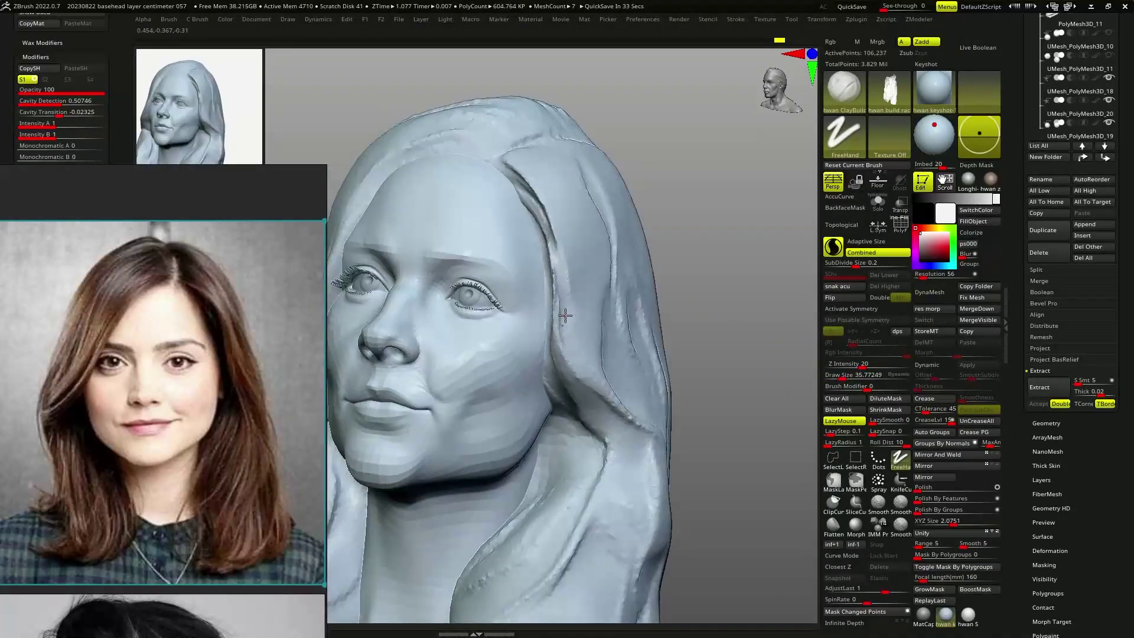
Step: Build up ClayBuildup strand volumes over the crown and the side locks framing the face
right_drag(547, 225, 568, 369)
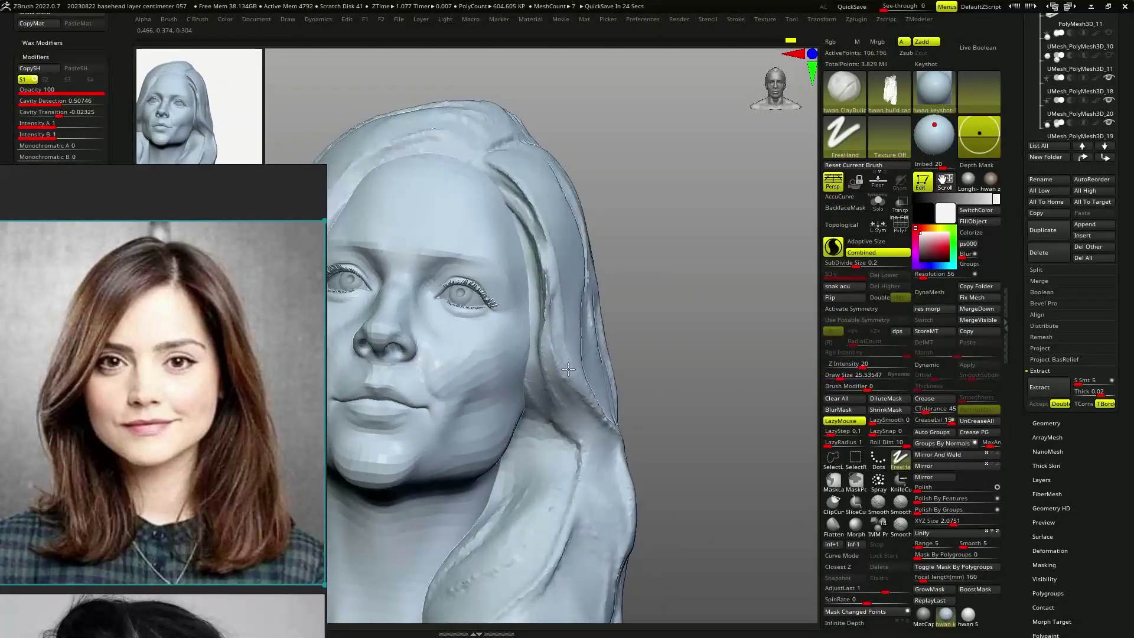
mouse_move(502, 188)
right_down()
mouse_move(648, 157)
mouse_move(636, 258)
mouse_move(519, 324)
mouse_move(463, 379)
mouse_move(481, 372)
mouse_move(413, 380)
right_up()
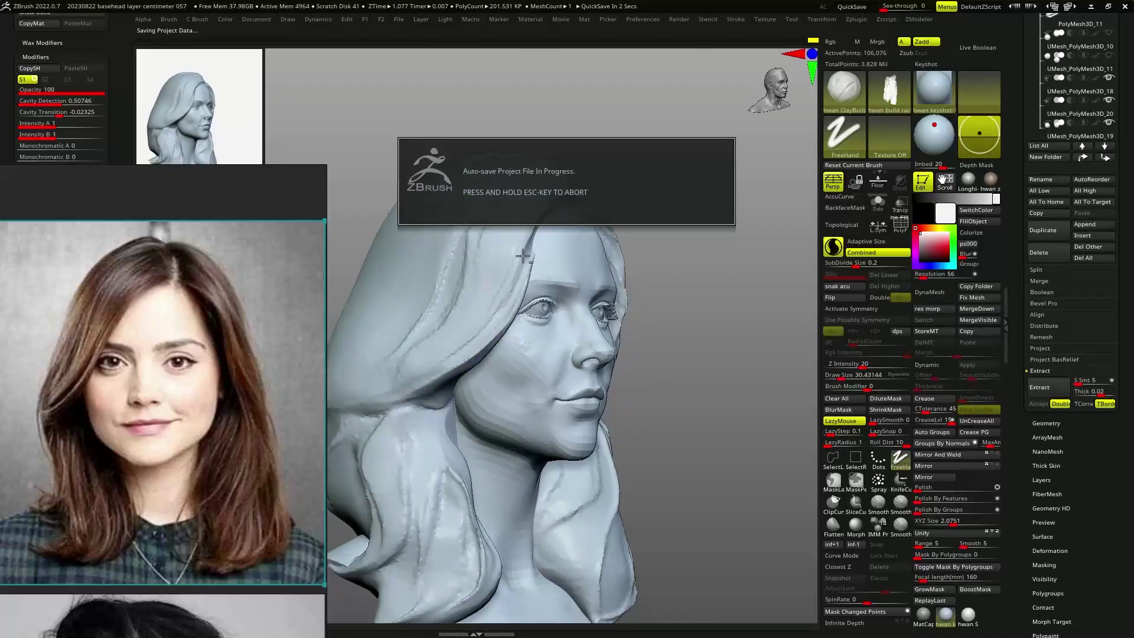
mouse_move(555, 232)
right_down()
mouse_move(567, 212)
mouse_move(470, 337)
mouse_move(473, 366)
mouse_move(534, 309)
right_up()
mouse_move(384, 403)
right_down()
mouse_move(399, 433)
mouse_move(450, 400)
mouse_move(451, 410)
mouse_move(459, 364)
mouse_move(438, 443)
mouse_move(462, 430)
mouse_move(494, 375)
mouse_move(478, 388)
right_up()
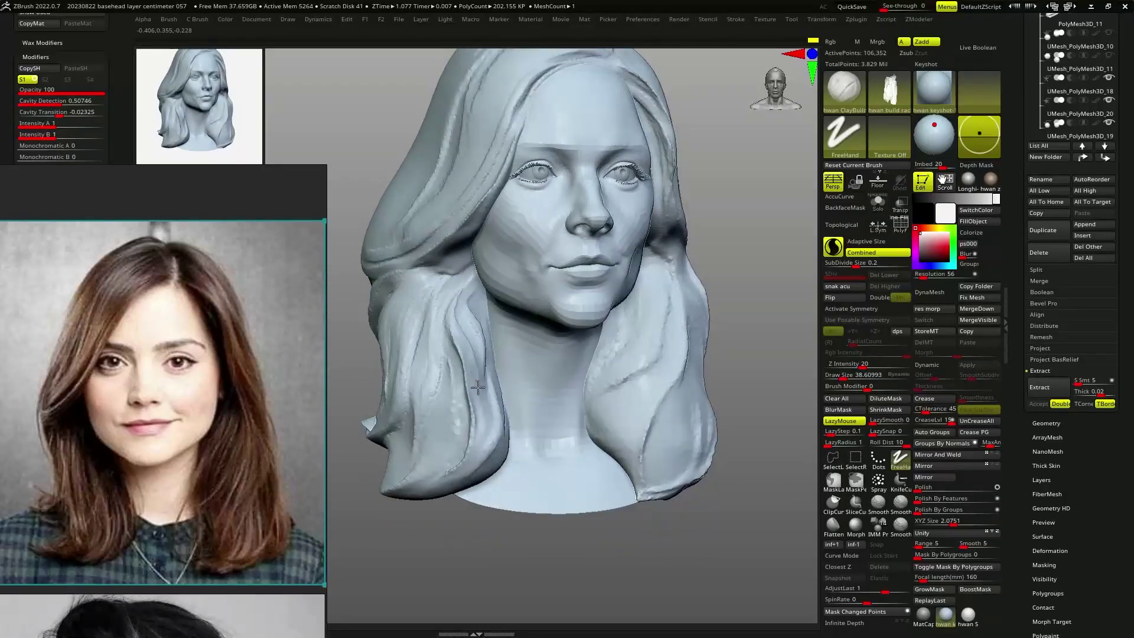
mouse_move(477, 283)
right_down()
mouse_move(435, 437)
mouse_move(453, 414)
mouse_move(392, 405)
mouse_move(564, 407)
mouse_move(407, 381)
mouse_move(452, 372)
mouse_move(482, 289)
right_up()
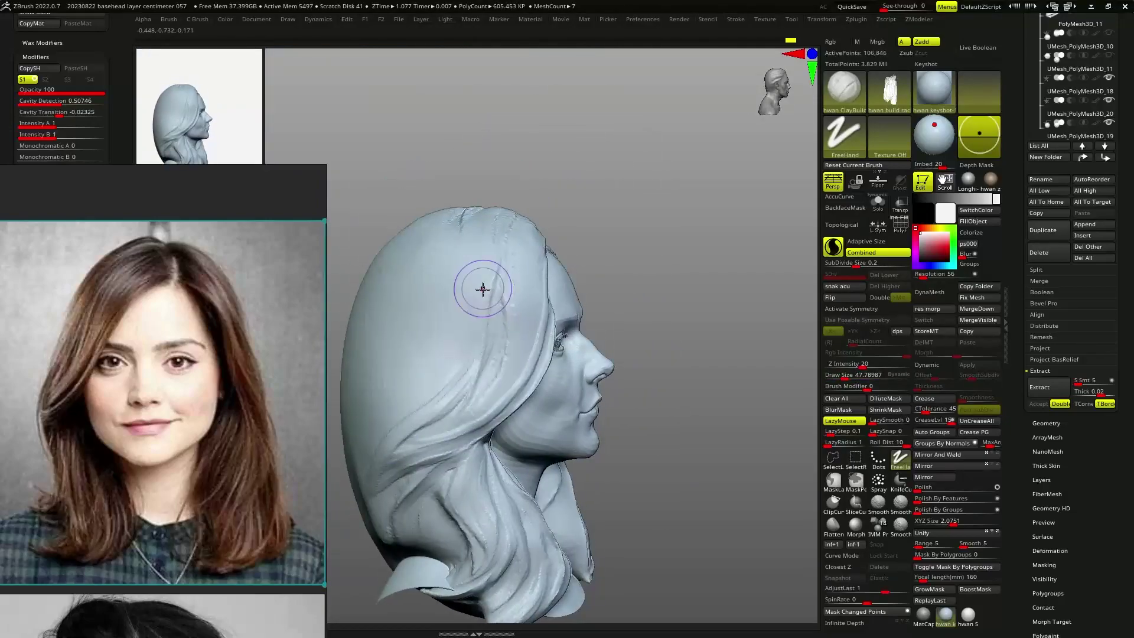
mouse_move(494, 392)
right_down()
mouse_move(473, 360)
mouse_move(506, 338)
mouse_move(449, 375)
right_up()
right_drag(444, 421, 530, 377)
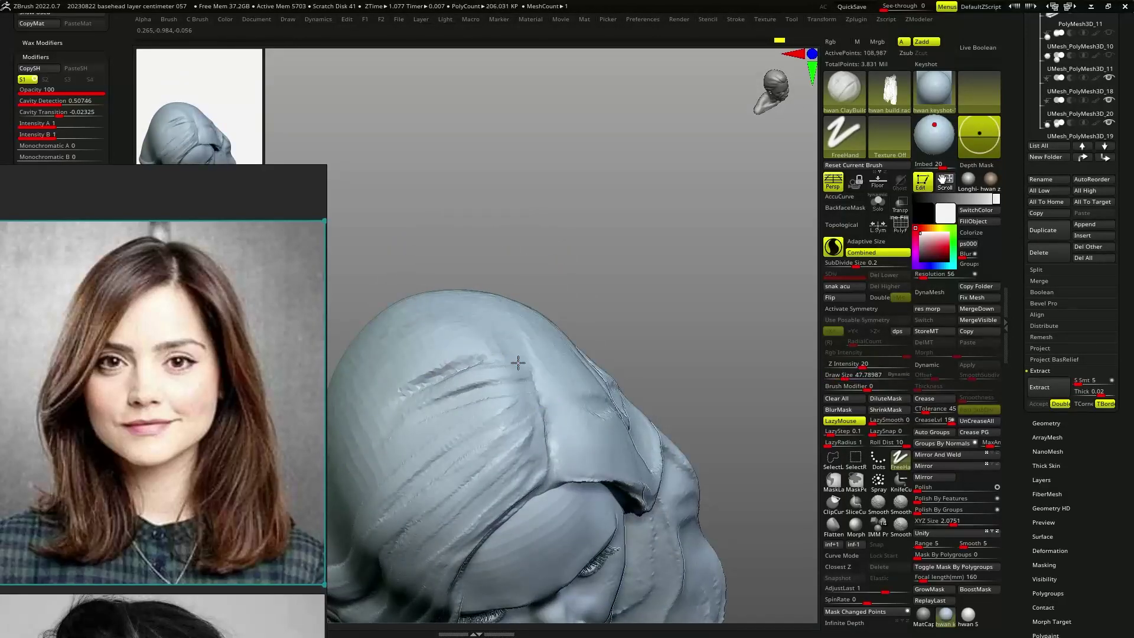
mouse_move(569, 379)
right_down()
mouse_move(514, 329)
mouse_move(531, 334)
mouse_move(499, 296)
mouse_move(549, 258)
right_up()
mouse_move(580, 341)
right_down()
mouse_move(618, 370)
mouse_move(597, 392)
mouse_move(644, 328)
mouse_move(612, 395)
mouse_move(575, 326)
right_up()
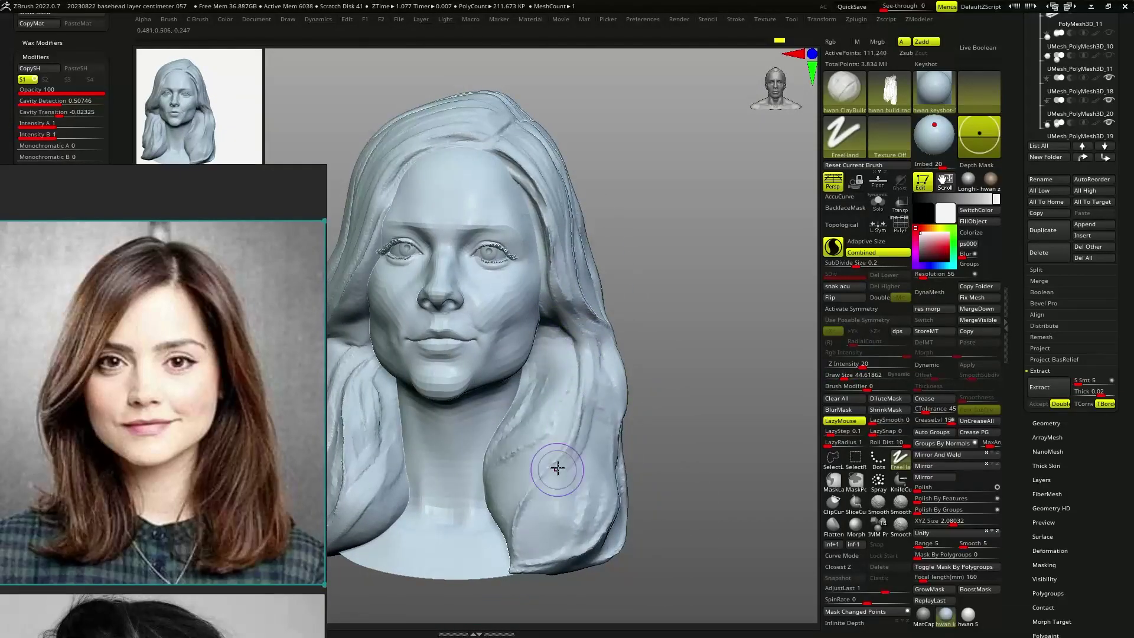
Step: Carve sharper strand grooves and shape the lock tips in the side hair near the shoulders
right_drag(557, 468, 524, 396)
right_drag(476, 435, 412, 417)
right_drag(399, 508, 464, 429)
right_drag(479, 477, 502, 372)
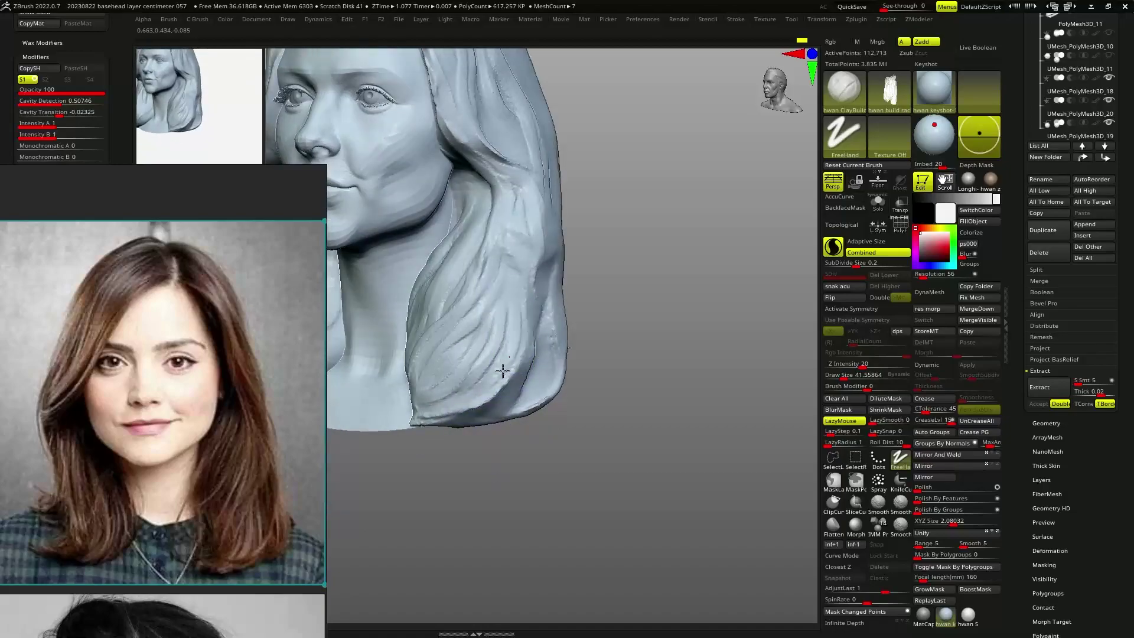
mouse_move(522, 309)
right_down()
mouse_move(523, 296)
mouse_move(547, 302)
right_up()
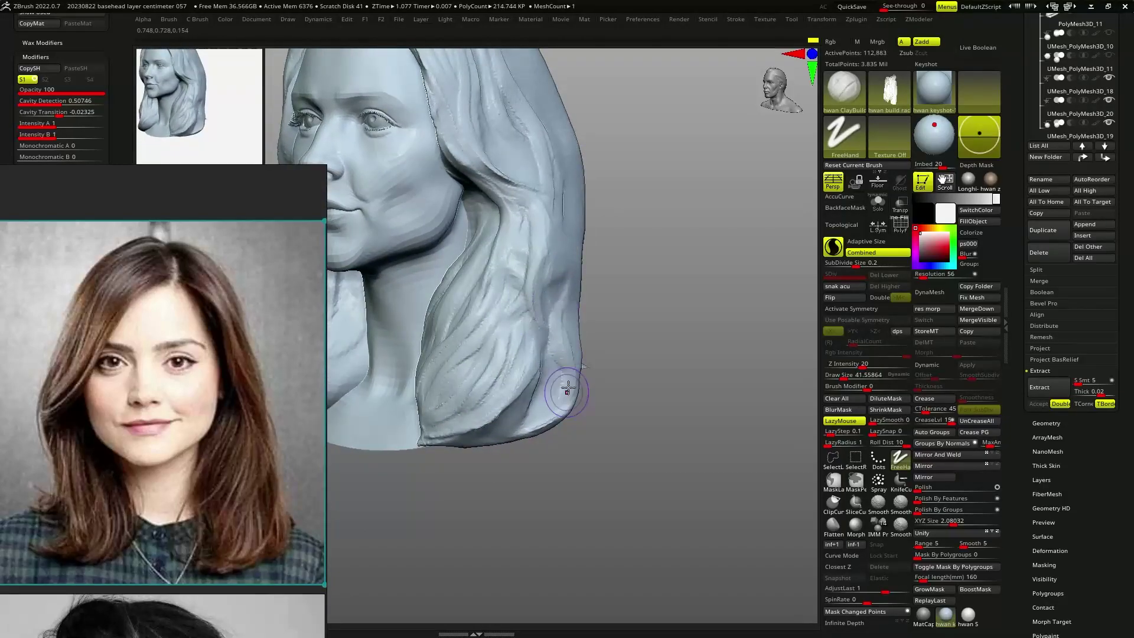
right_drag(567, 386, 578, 368)
mouse_move(492, 401)
right_down()
mouse_move(577, 319)
mouse_move(558, 304)
mouse_move(549, 328)
right_up()
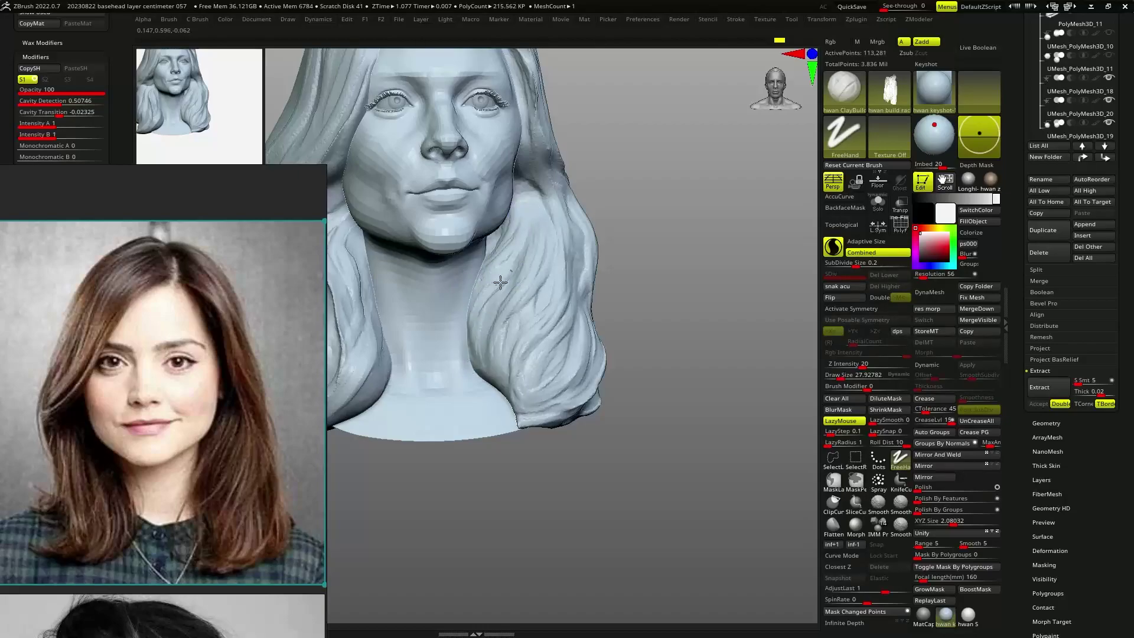
mouse_move(500, 283)
right_down()
mouse_move(520, 272)
mouse_move(597, 397)
mouse_move(620, 392)
mouse_move(509, 357)
mouse_move(464, 279)
right_up()
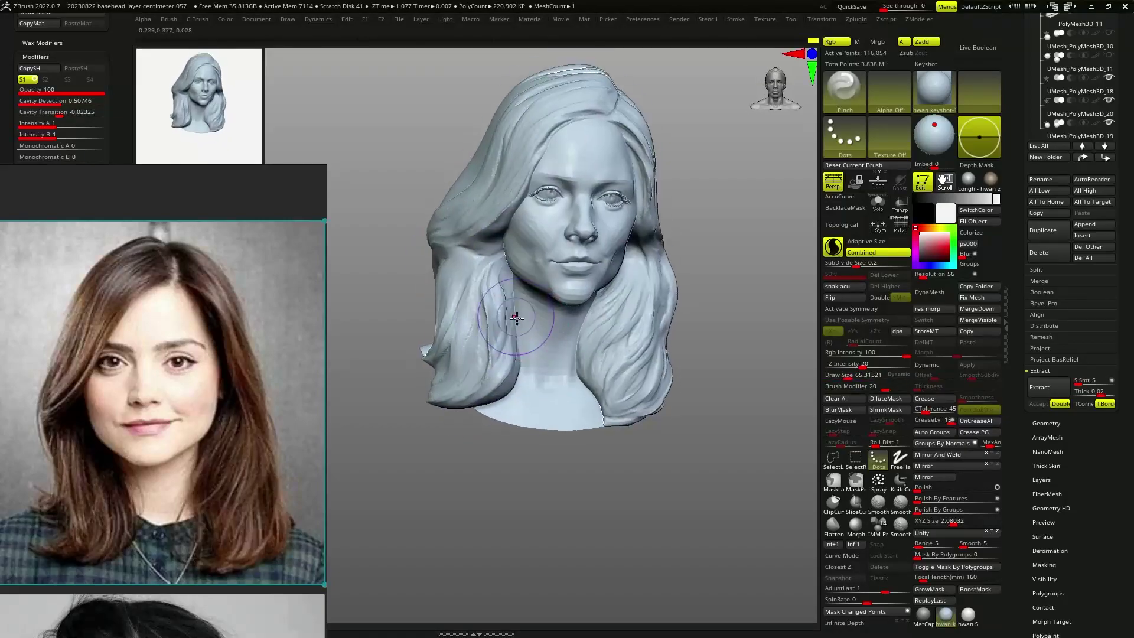
right_drag(515, 317, 504, 326)
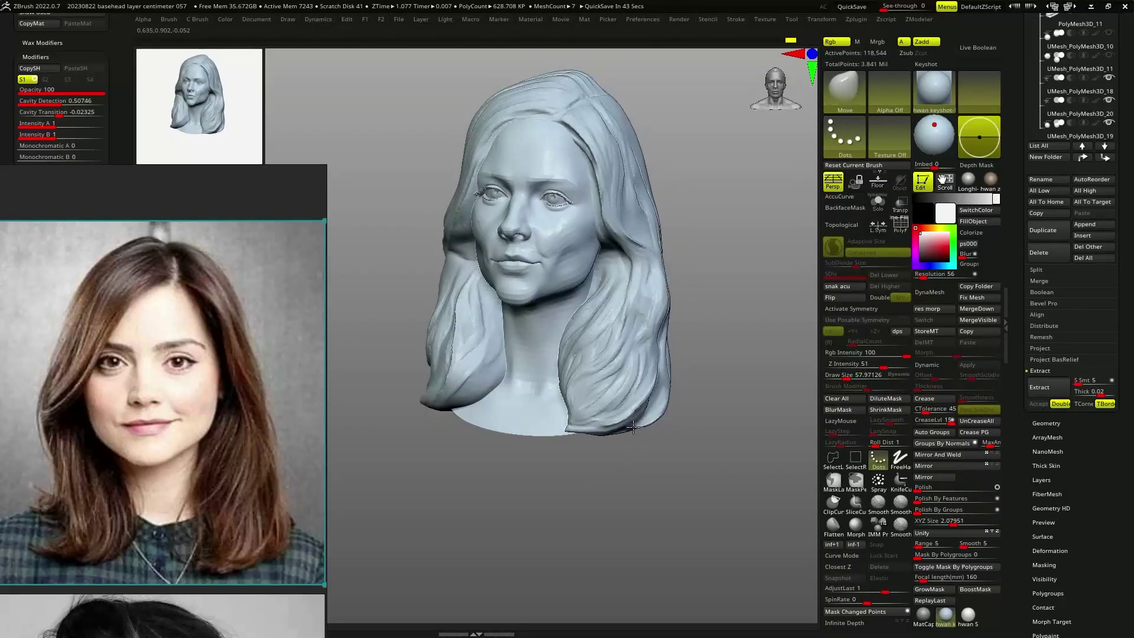
Step: Switch to the hair-carving brush and work around the side and back of the head
key(b)
mouse_move(607, 392)
ctrl+right_down()
mouse_move(580, 473)
mouse_move(547, 417)
mouse_move(561, 310)
mouse_move(460, 348)
mouse_move(700, 171)
mouse_move(577, 217)
mouse_move(653, 299)
mouse_move(556, 294)
ctrl+right_up()
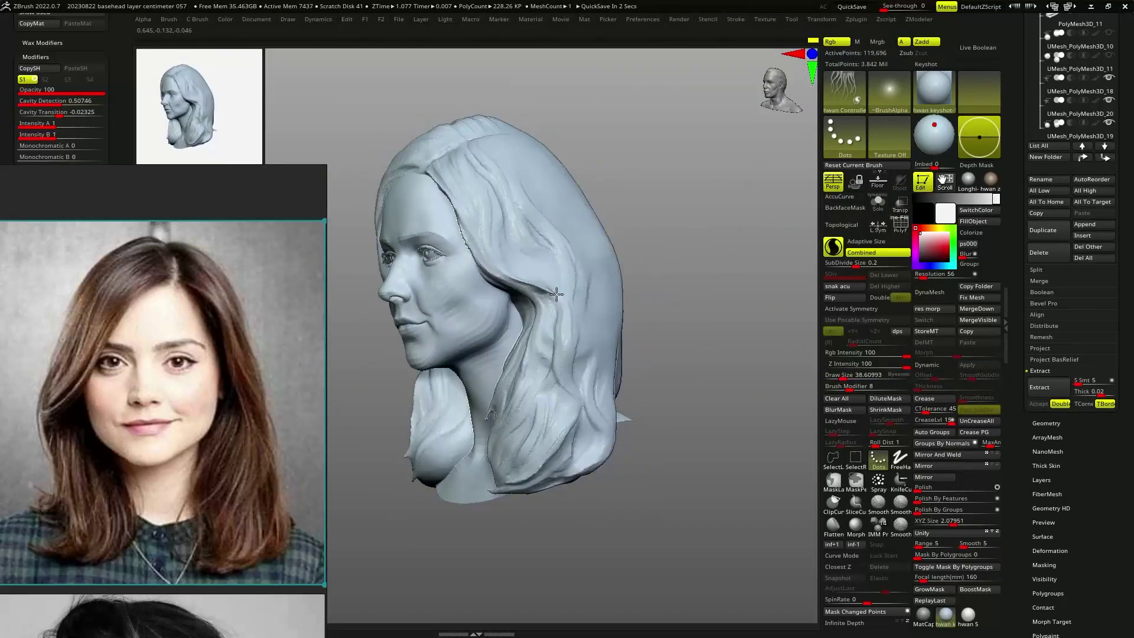
mouse_move(589, 374)
right_down()
mouse_move(562, 357)
mouse_move(544, 368)
mouse_move(607, 370)
mouse_move(551, 397)
mouse_move(544, 243)
mouse_move(648, 377)
right_up()
mouse_move(724, 433)
right_down()
mouse_move(620, 360)
mouse_move(661, 355)
mouse_move(652, 299)
mouse_move(681, 300)
right_up()
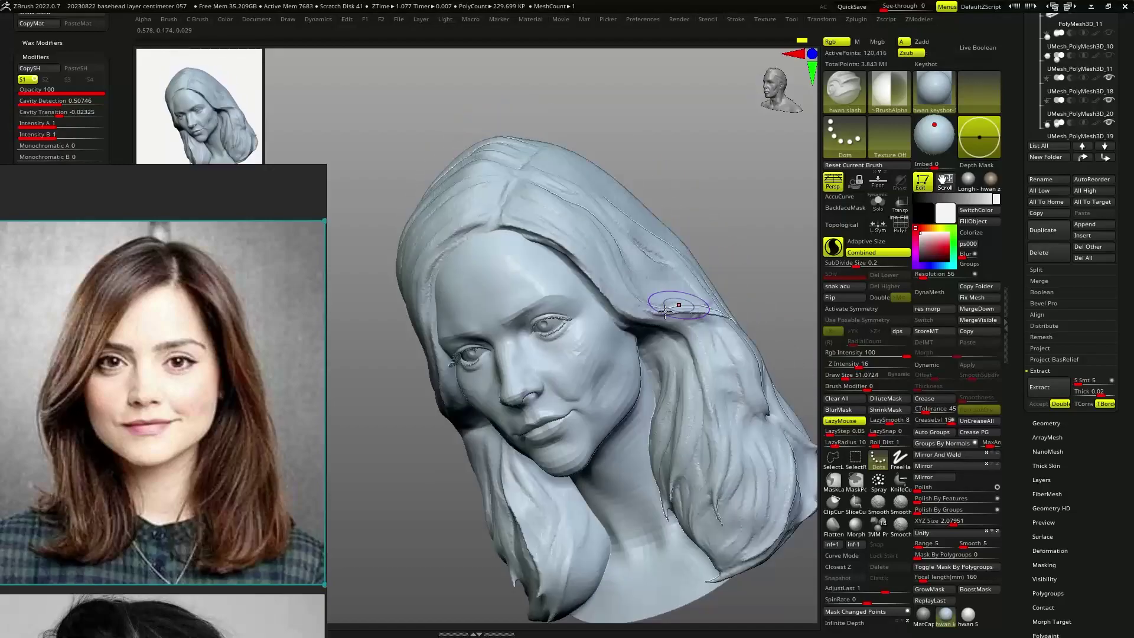
right_drag(665, 310, 657, 347)
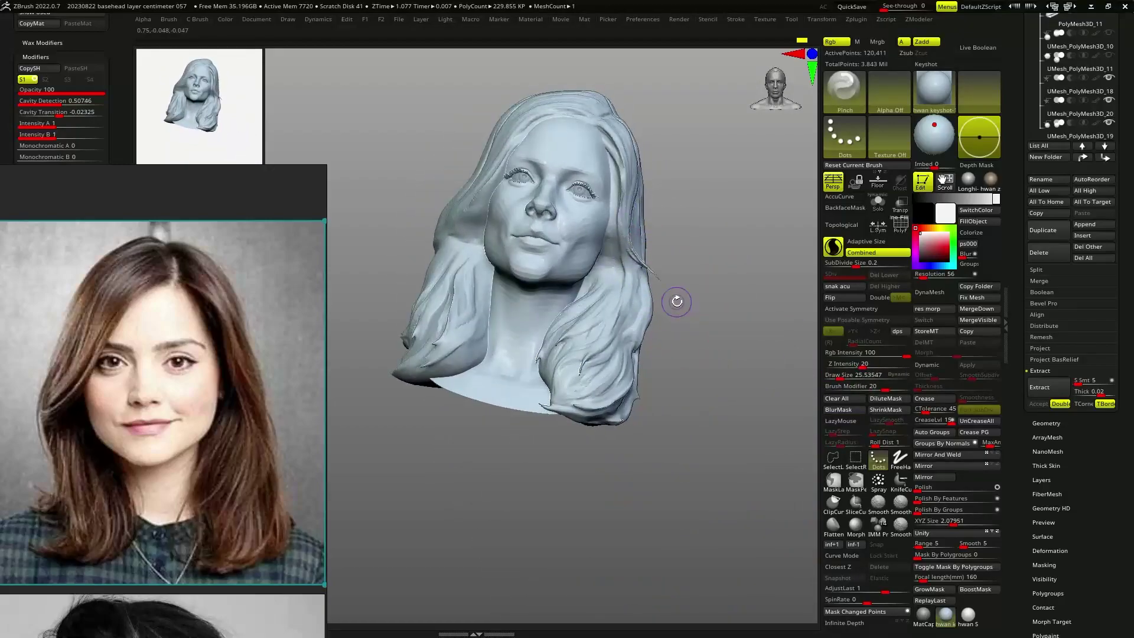
right_drag(677, 301, 649, 293)
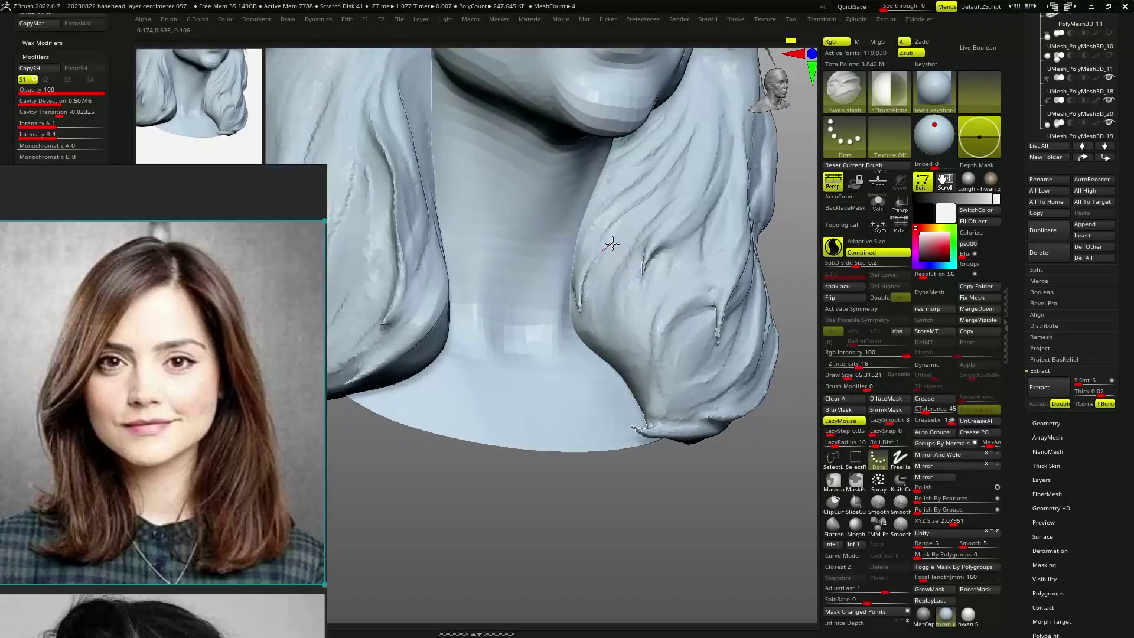
Step: Carve new strand grooves into the hair beside the neck and chin
mouse_move(589, 258)
right_down()
mouse_move(679, 215)
mouse_move(645, 253)
mouse_move(652, 242)
mouse_move(722, 319)
mouse_move(679, 316)
mouse_move(697, 278)
mouse_move(428, 359)
right_up()
mouse_move(428, 358)
mouse_down()
mouse_move(472, 254)
mouse_move(530, 207)
mouse_up()
mouse_move(530, 206)
right_down()
mouse_move(576, 182)
mouse_move(635, 197)
right_up()
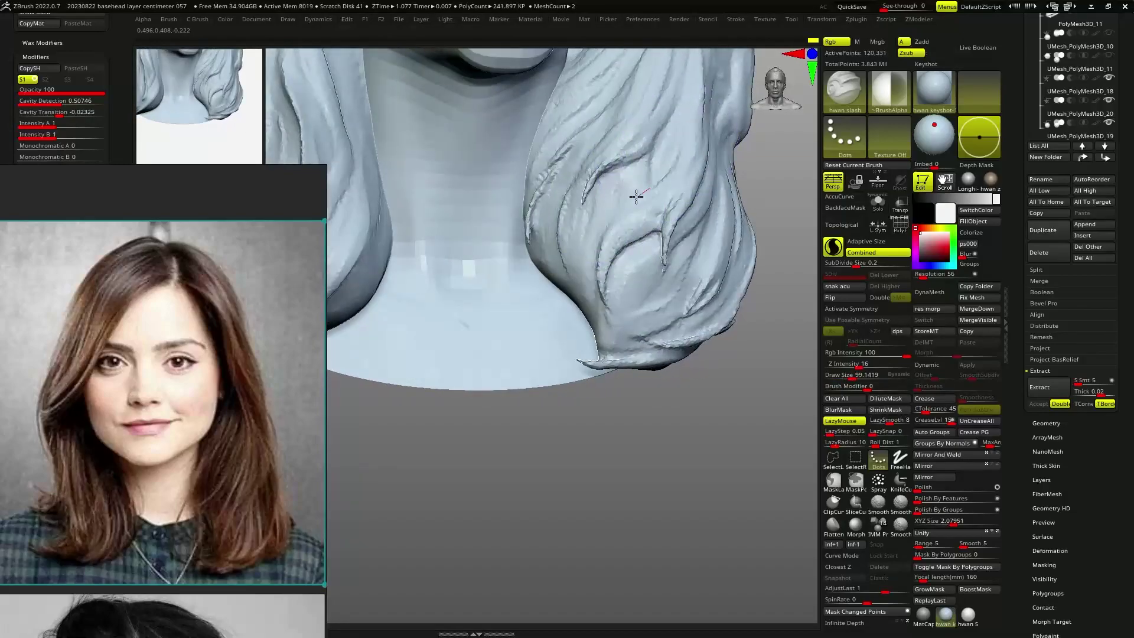
right_drag(640, 145, 626, 263)
mouse_move(678, 202)
right_down()
mouse_move(721, 299)
mouse_move(736, 185)
mouse_move(723, 310)
mouse_move(708, 211)
mouse_move(670, 412)
right_up()
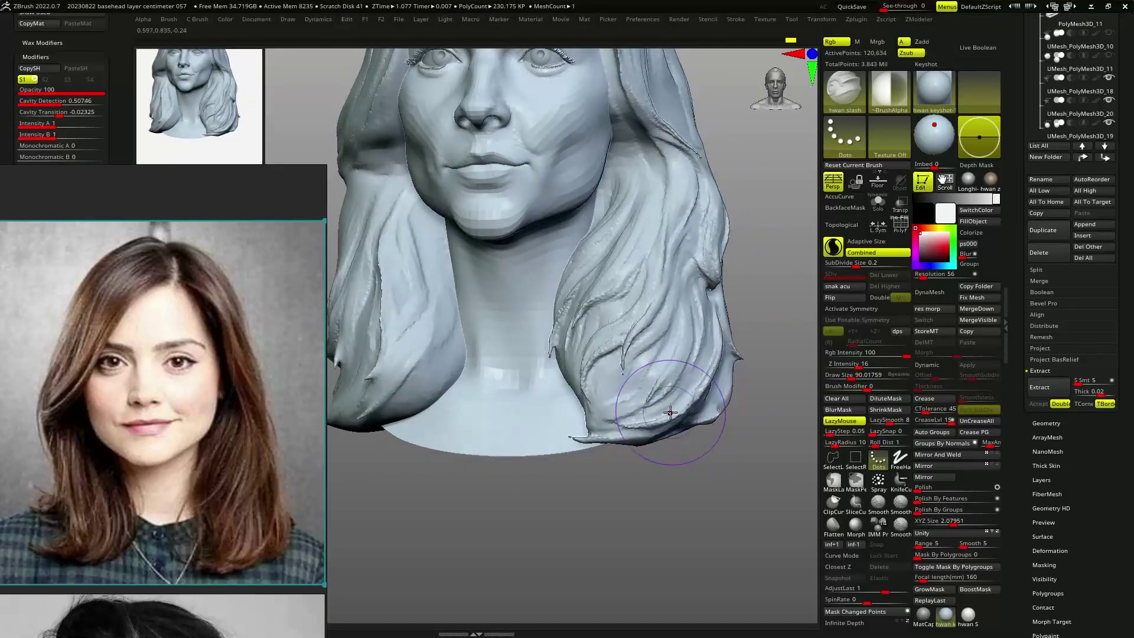
right_drag(699, 267, 571, 362)
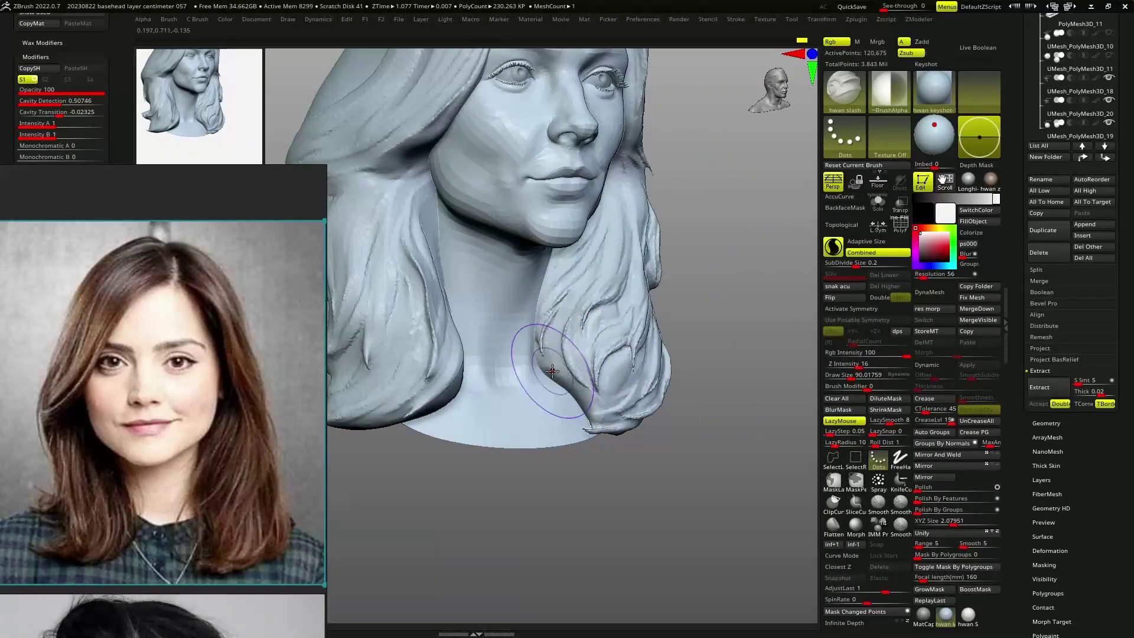
Step: Add deeper grooves to the lower side locks past the jaw from several angles
key(f)
right_drag(688, 316, 660, 177)
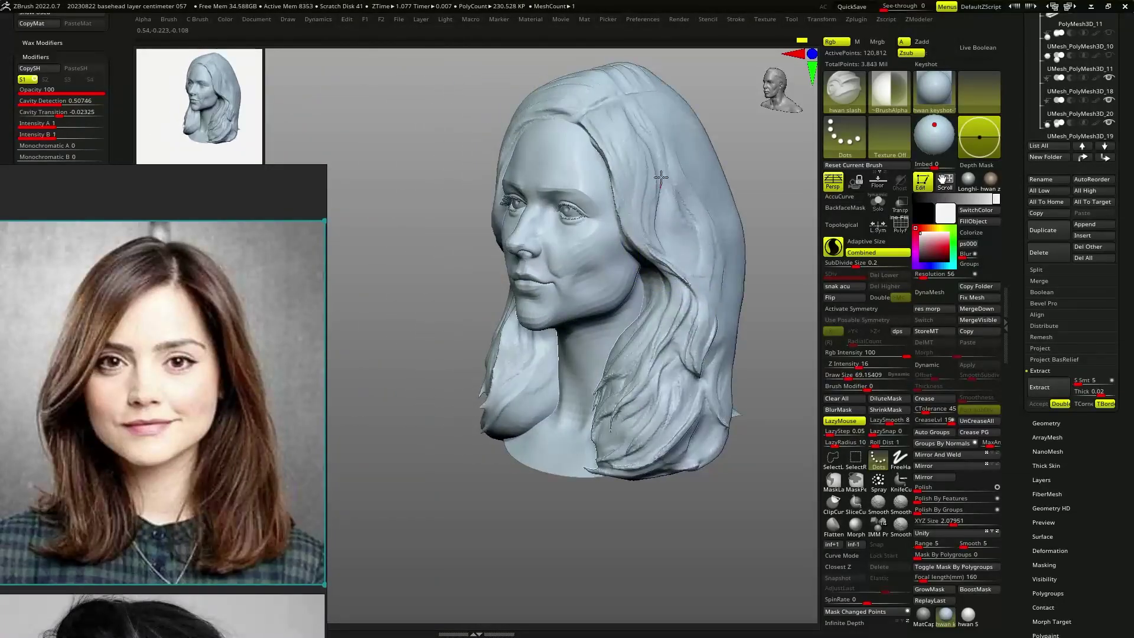
right_drag(707, 367, 726, 412)
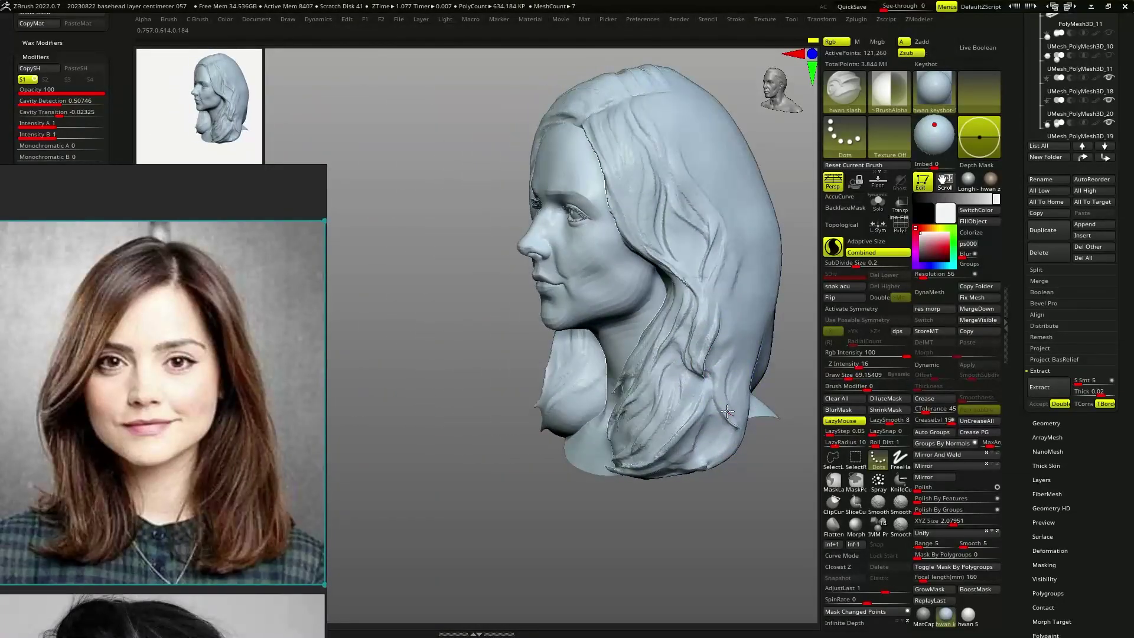
mouse_move(711, 366)
right_down()
mouse_move(759, 379)
mouse_move(714, 417)
mouse_move(717, 249)
right_up()
mouse_move(666, 303)
right_down()
mouse_move(512, 311)
mouse_move(493, 295)
mouse_move(506, 165)
mouse_move(480, 211)
right_up()
mouse_move(600, 135)
right_down()
mouse_move(596, 157)
mouse_move(506, 232)
right_up()
mouse_move(629, 116)
right_down()
mouse_move(678, 177)
mouse_move(632, 177)
mouse_move(648, 193)
mouse_move(733, 183)
mouse_move(698, 156)
mouse_move(760, 159)
mouse_move(539, 303)
mouse_move(531, 337)
mouse_move(581, 325)
mouse_move(507, 378)
mouse_move(488, 372)
mouse_move(514, 421)
mouse_move(551, 451)
mouse_move(561, 336)
mouse_move(518, 480)
mouse_move(443, 394)
mouse_move(455, 473)
mouse_move(506, 304)
mouse_move(519, 336)
mouse_move(439, 293)
mouse_move(451, 254)
mouse_move(379, 316)
mouse_move(413, 248)
mouse_move(475, 207)
mouse_move(561, 236)
right_up()
Step: Stroke more strand grooves into the left-side hair and the locks beside the cheeks
scroll(561, 236, up, 3)
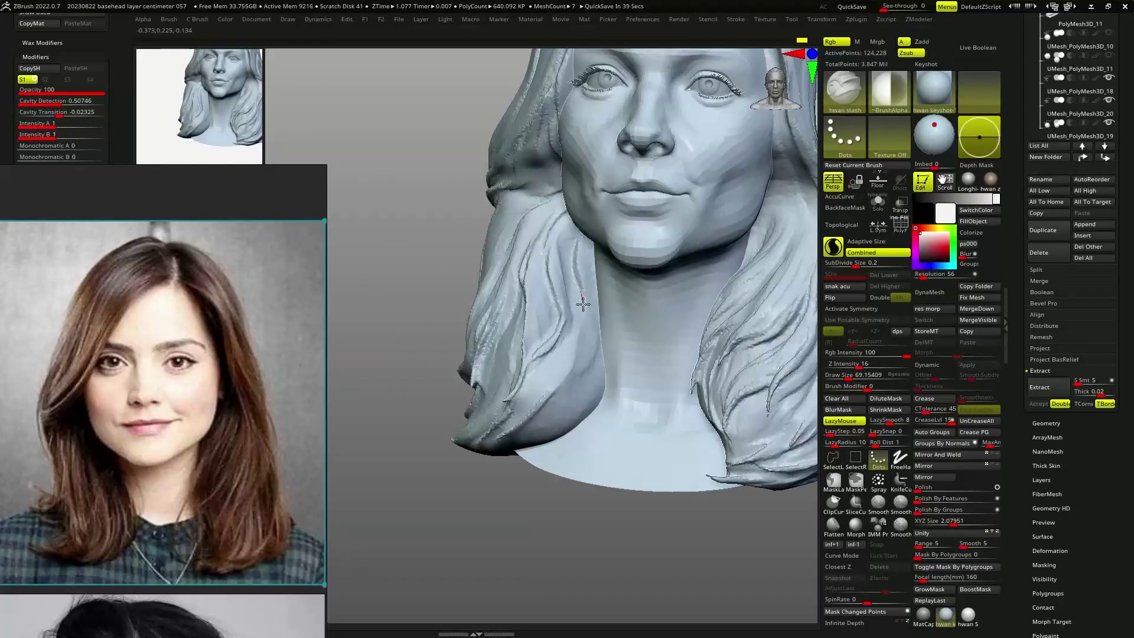
scroll(596, 251, up, 2)
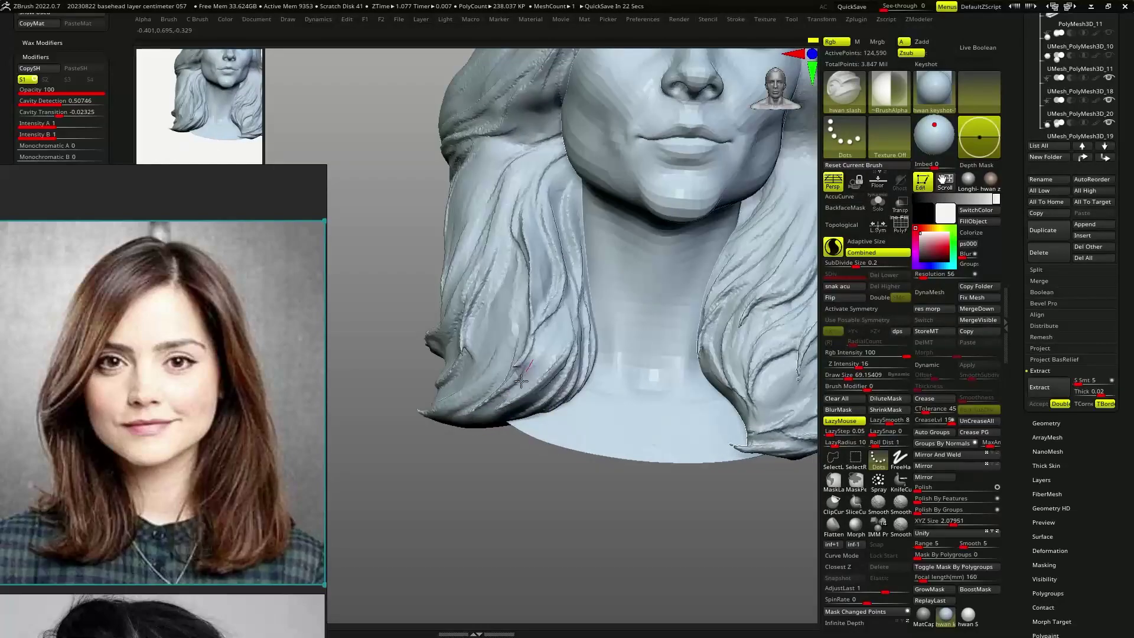
mouse_move(566, 368)
right_down()
mouse_move(534, 318)
mouse_move(565, 366)
mouse_move(584, 334)
mouse_move(688, 361)
mouse_move(627, 354)
right_up()
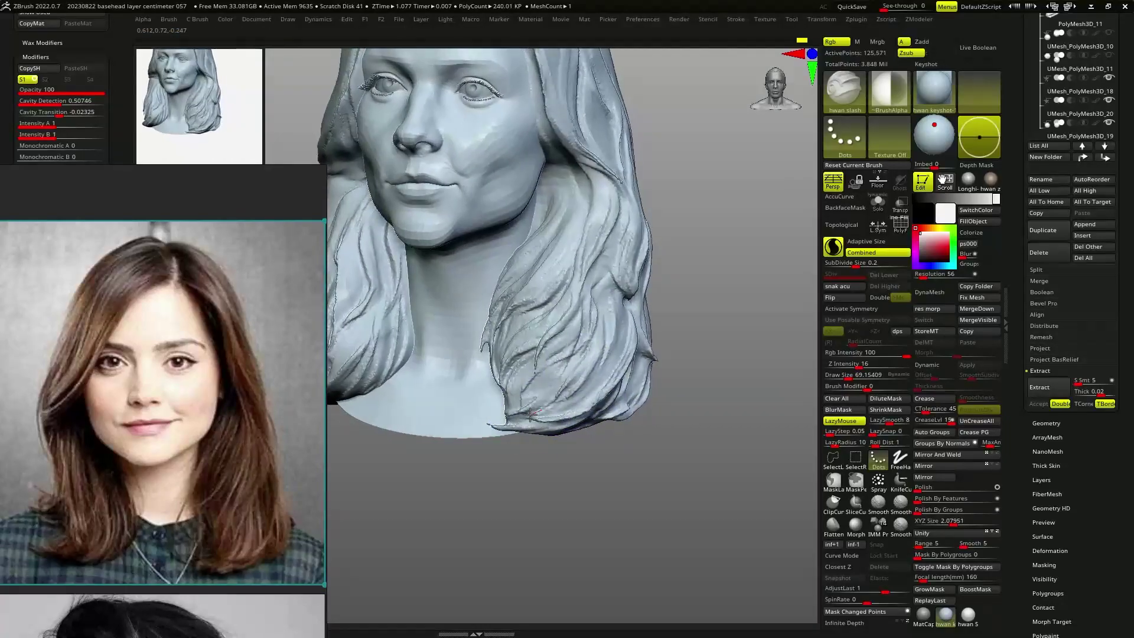
mouse_move(583, 183)
alt+right_down()
mouse_move(606, 208)
mouse_move(614, 283)
mouse_move(449, 305)
mouse_move(407, 278)
alt+right_up()
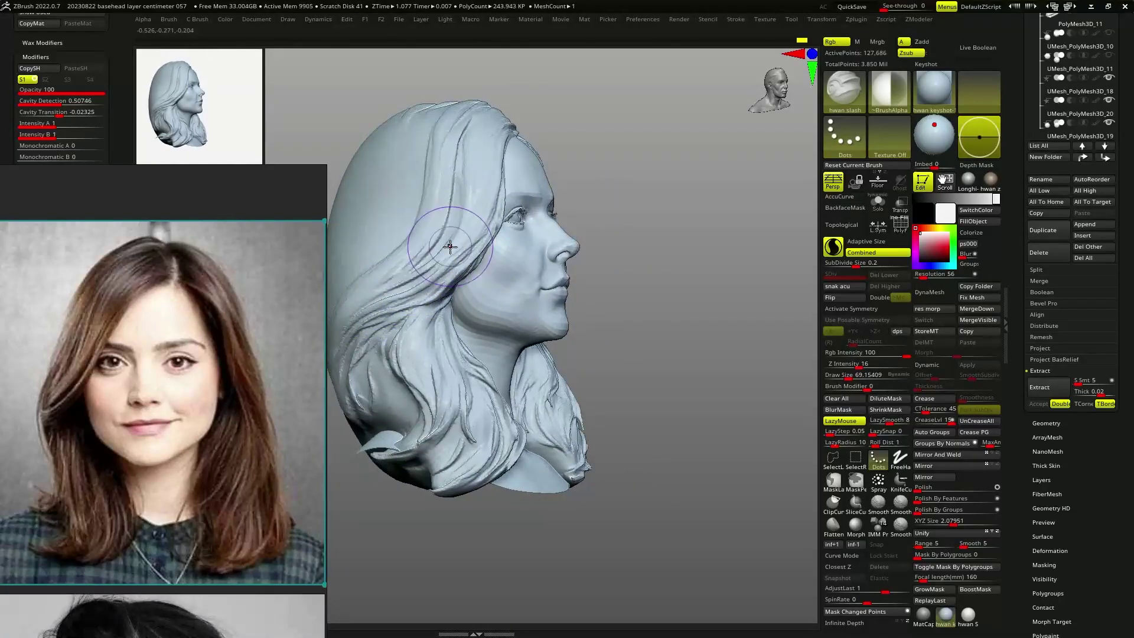
right_drag(450, 247, 559, 318)
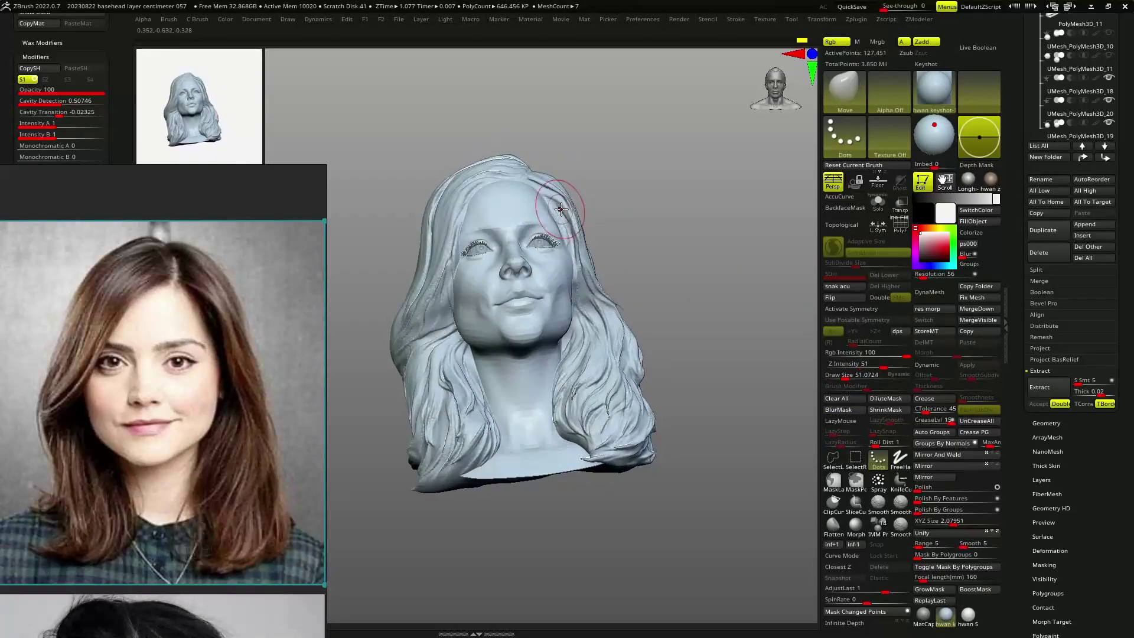
Step: Inspect the bust from front, profile and back under the outline line-drawing material
mouse_move(577, 278)
right_down()
mouse_move(592, 335)
mouse_move(516, 337)
mouse_move(569, 304)
mouse_move(598, 363)
mouse_move(580, 329)
right_up()
mouse_move(658, 397)
right_down()
mouse_move(676, 395)
mouse_move(716, 349)
mouse_move(582, 366)
mouse_move(715, 395)
right_up()
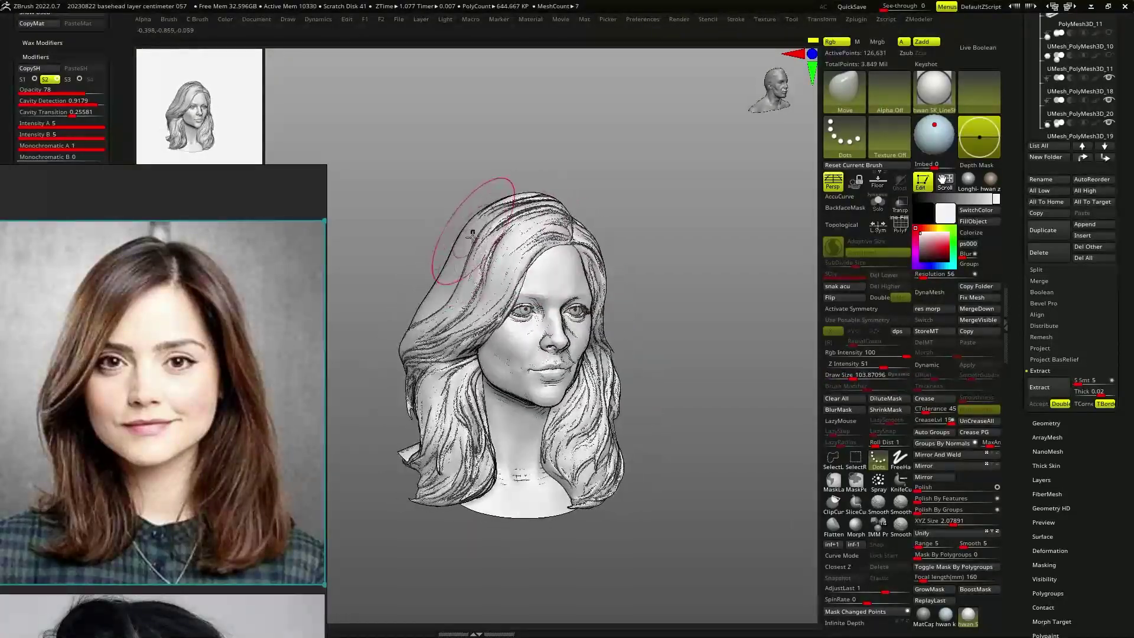
mouse_move(401, 349)
right_down()
mouse_move(507, 360)
mouse_move(567, 407)
right_up()
ctrl+right_drag(567, 407, 624, 452)
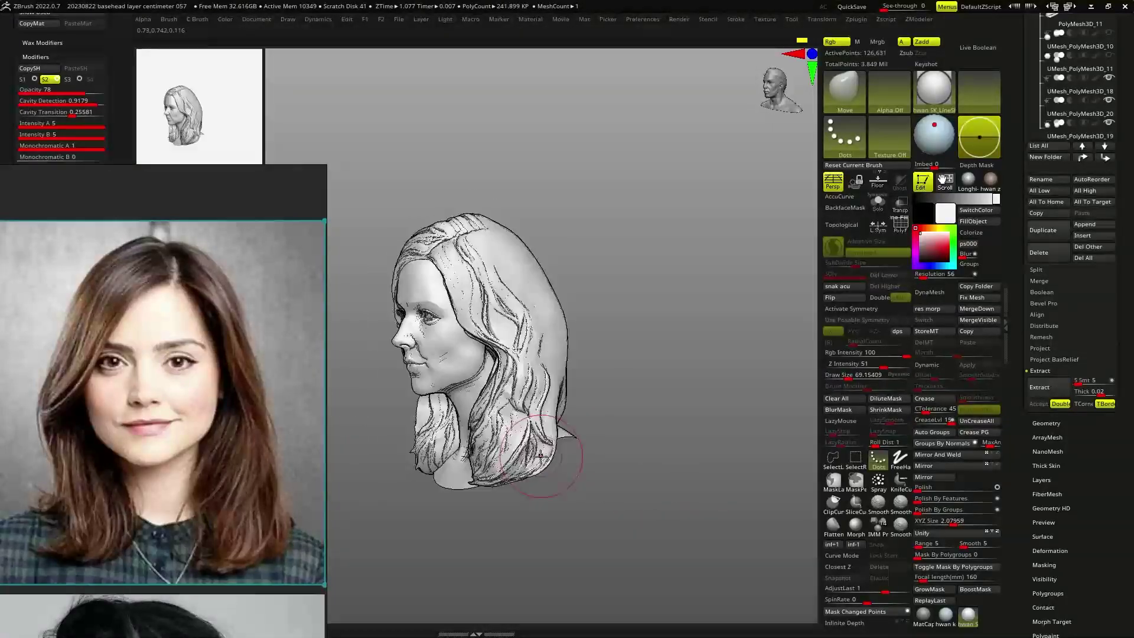
mouse_move(548, 459)
right_down()
mouse_move(483, 278)
mouse_move(596, 301)
right_up()
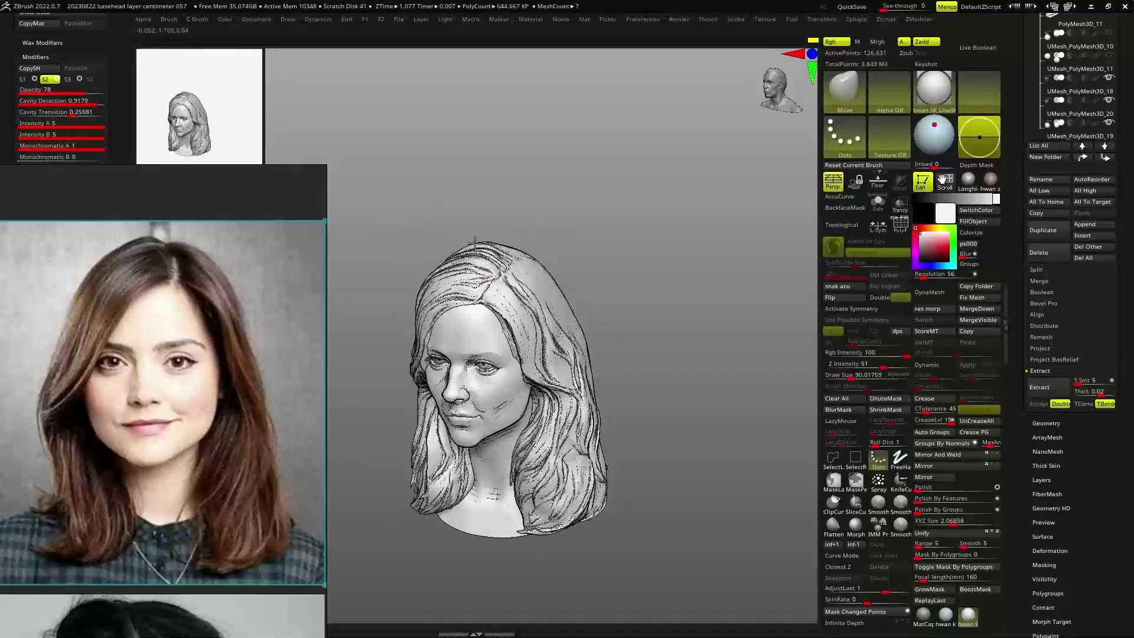
Step: Restore the blue clay material, show all hair pieces, and select SubTool 1
click(945, 614)
mouse_move(448, 378)
right_down()
mouse_move(426, 403)
mouse_move(435, 435)
right_up()
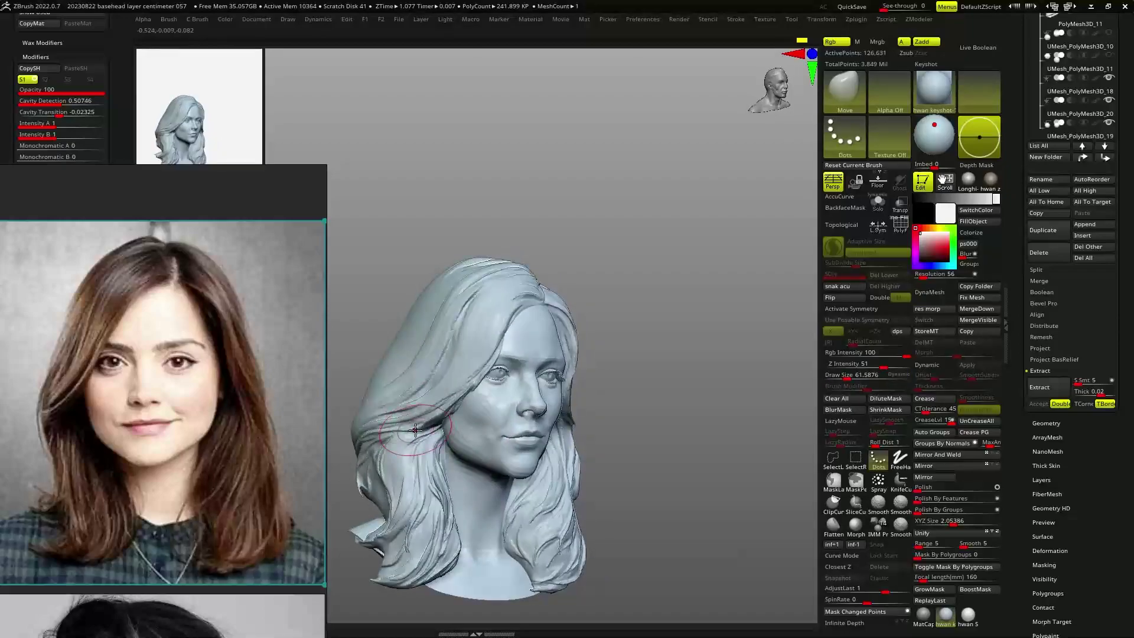
key(b)
key(p)
key(i)
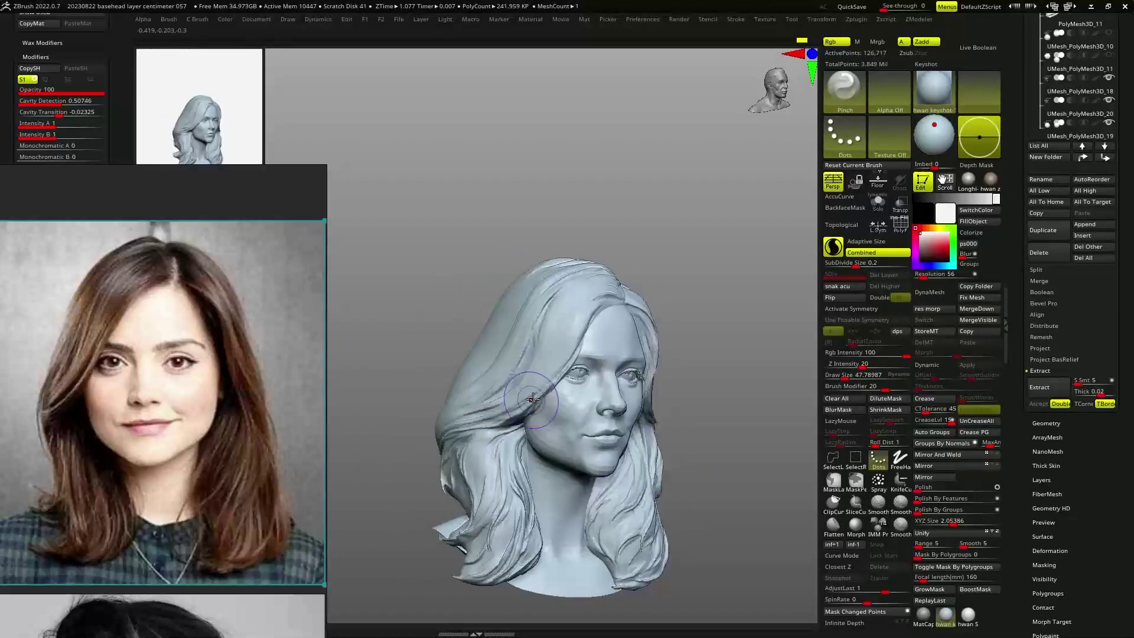
mouse_move(435, 435)
right_down()
mouse_move(477, 426)
mouse_move(465, 537)
mouse_move(534, 468)
right_up()
key(Up)
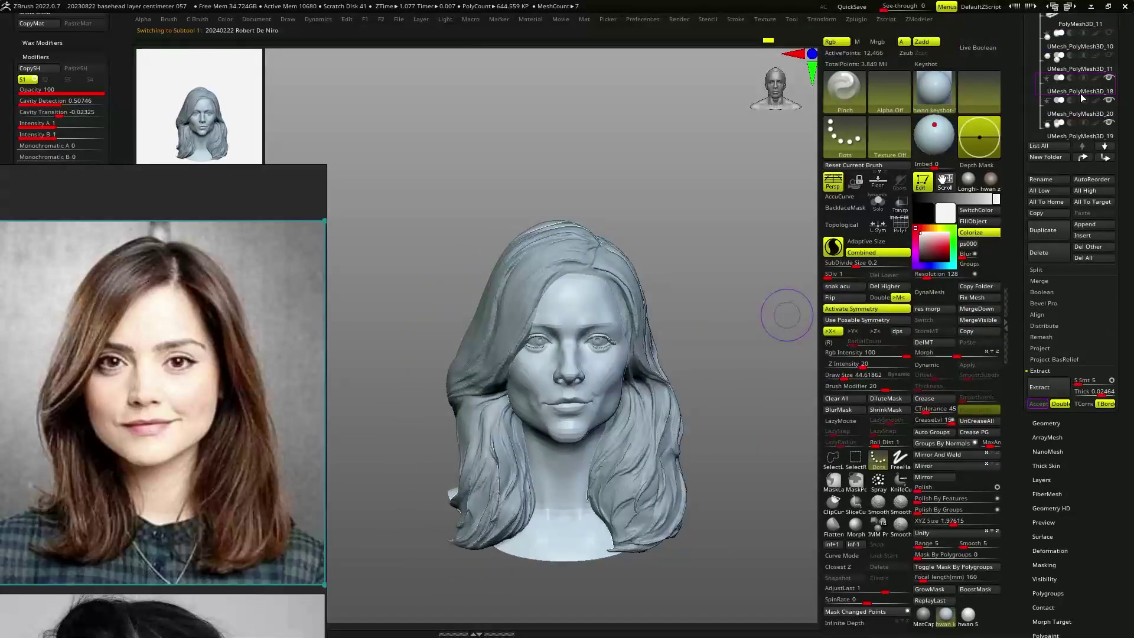
Step: Merge the visible pieces into one model, then reselect the head subtool and adjust the eyes
click(978, 319)
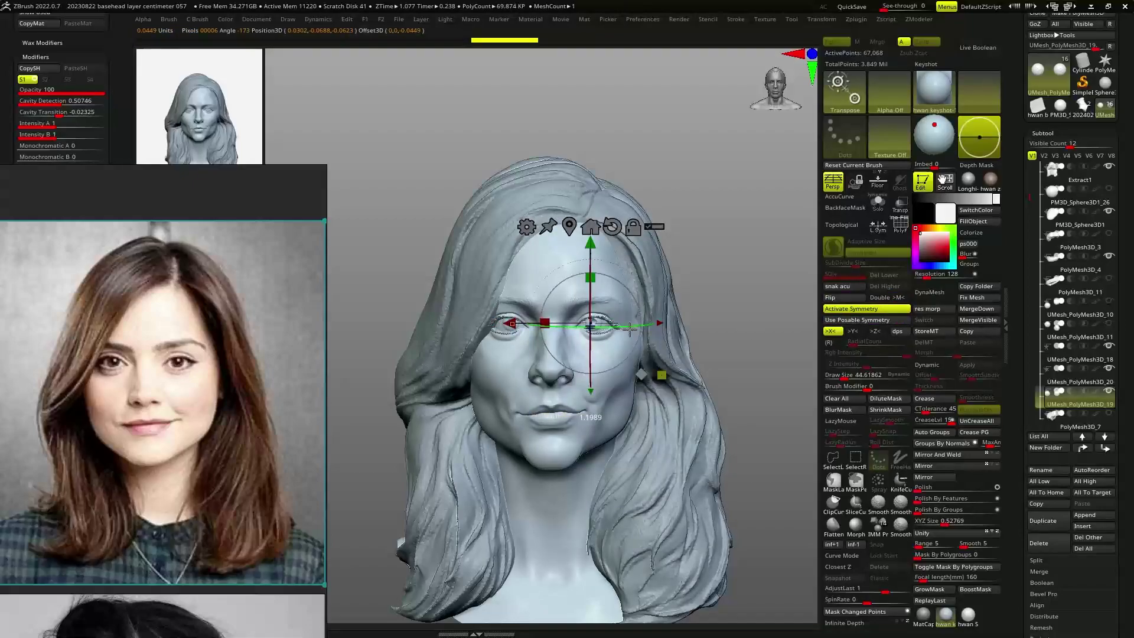
click(596, 359)
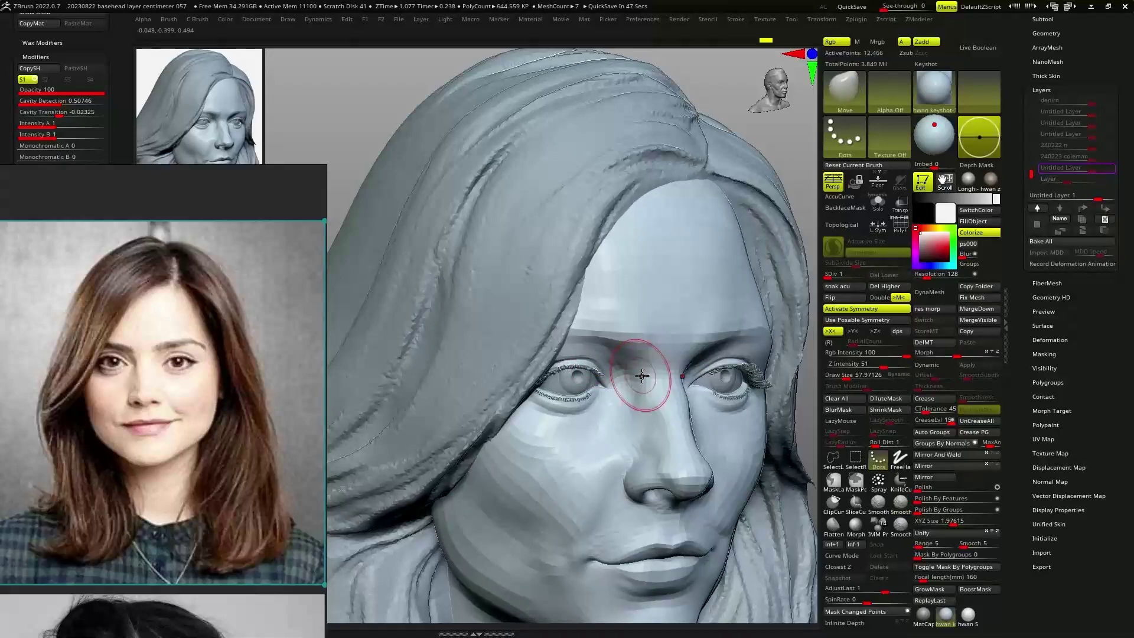
drag(642, 376, 654, 380)
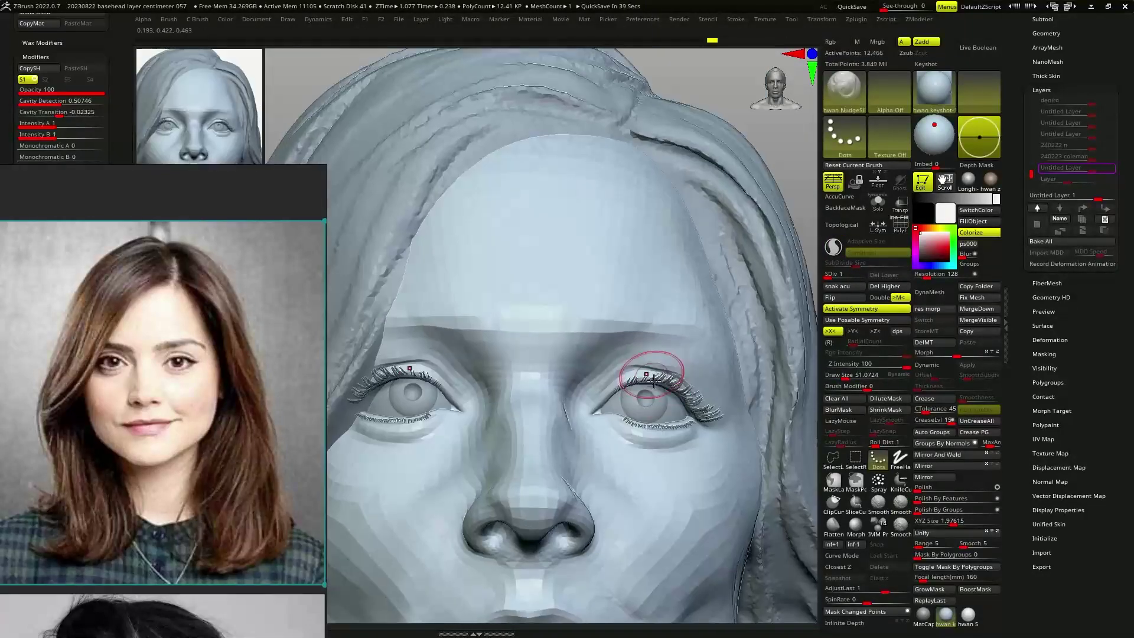
key(f)
mouse_move(679, 425)
right_down()
mouse_move(525, 385)
mouse_move(537, 387)
right_up()
right_drag(786, 448, 772, 386)
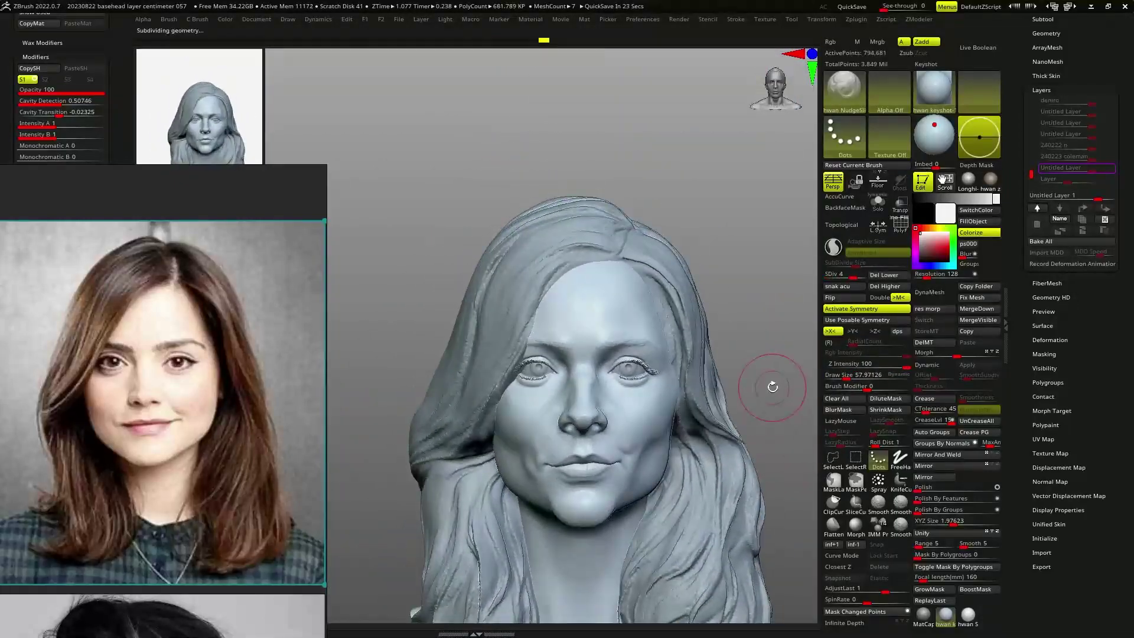
key(f)
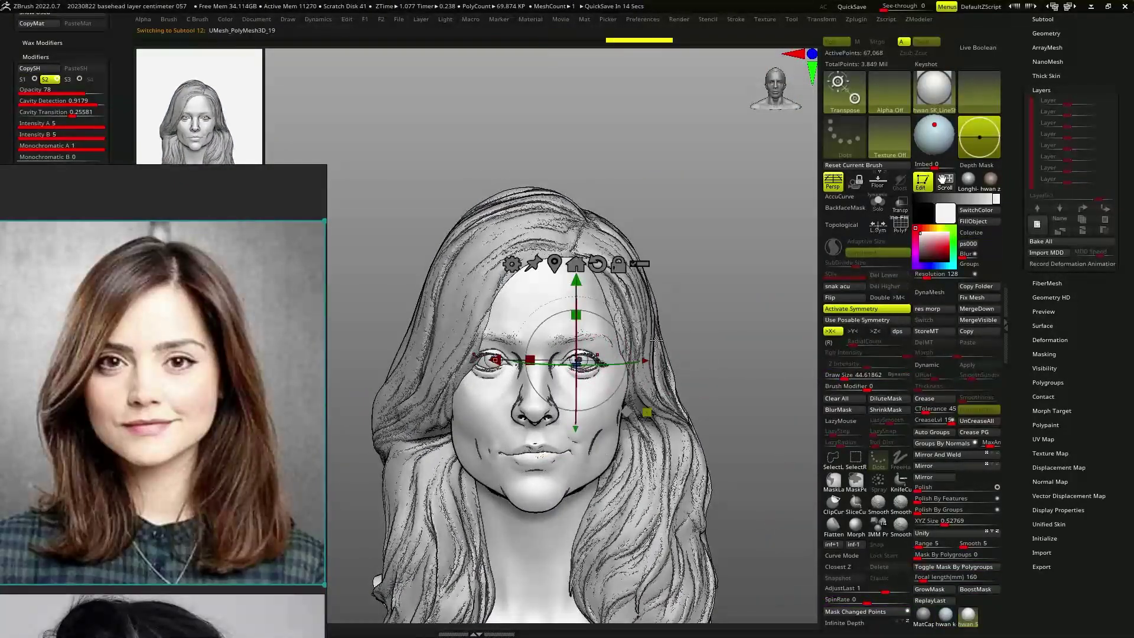
Step: Dismiss the Dynamic Subdiv prompt and the failed auto-save File Error and Saving Aborted dialogs
click(539, 209)
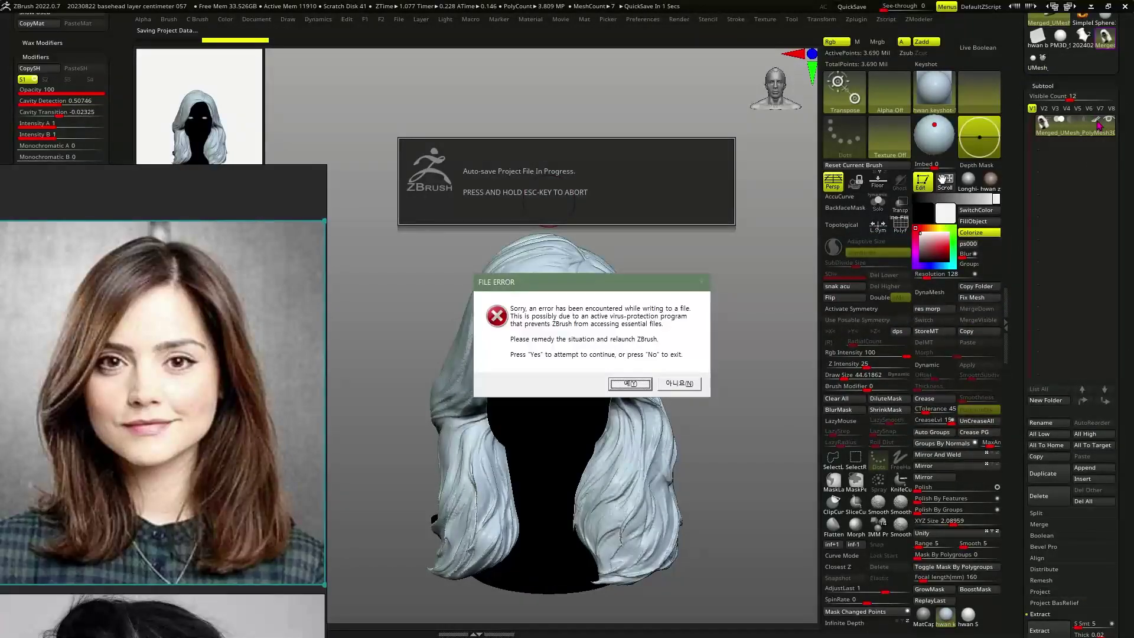
click(691, 382)
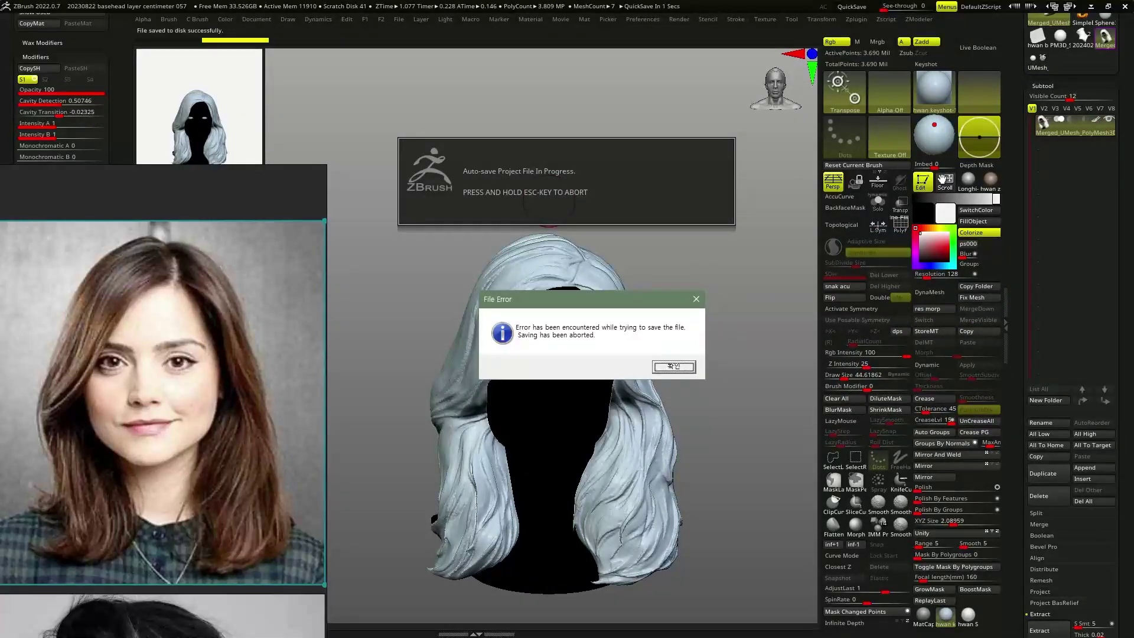
click(674, 366)
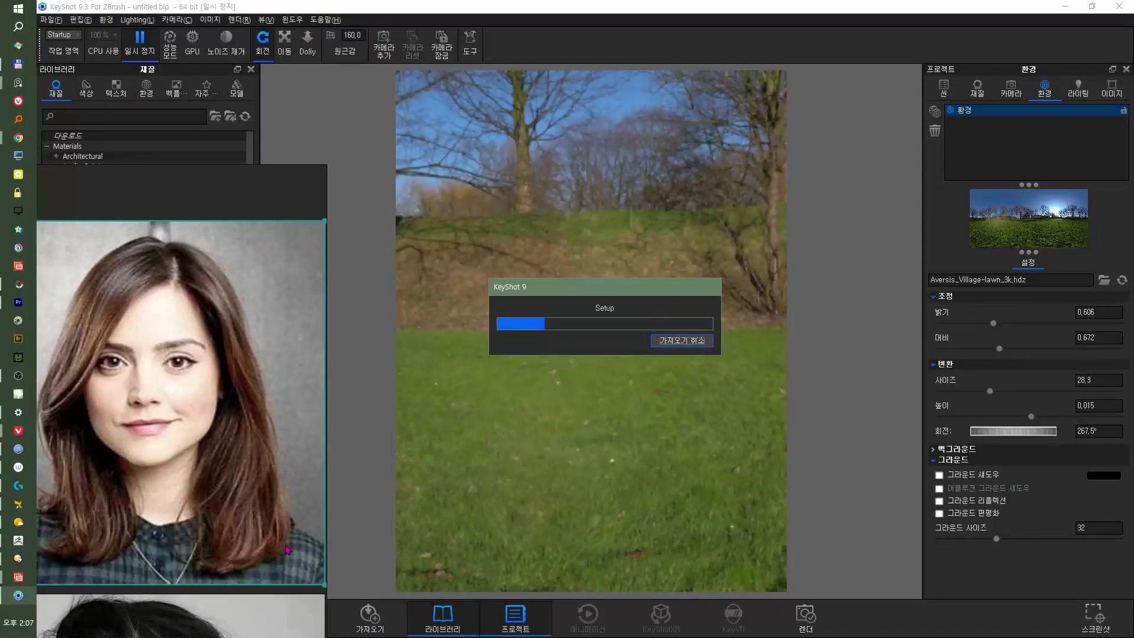
Step: Apply ZBrush Clay SculpyFirm #12 to the bust and switch to the close-up face camera
drag(106, 548, 482, 397)
click(1011, 88)
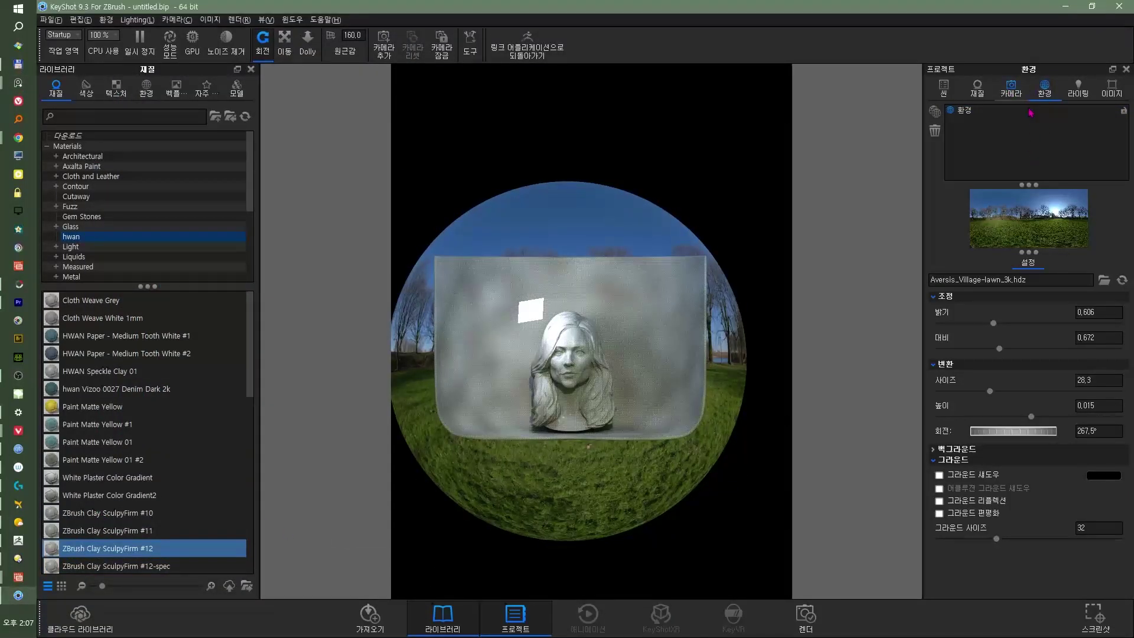
scroll(851, 457, up, 3)
scroll(851, 457, up, 5)
scroll(851, 457, up, 3)
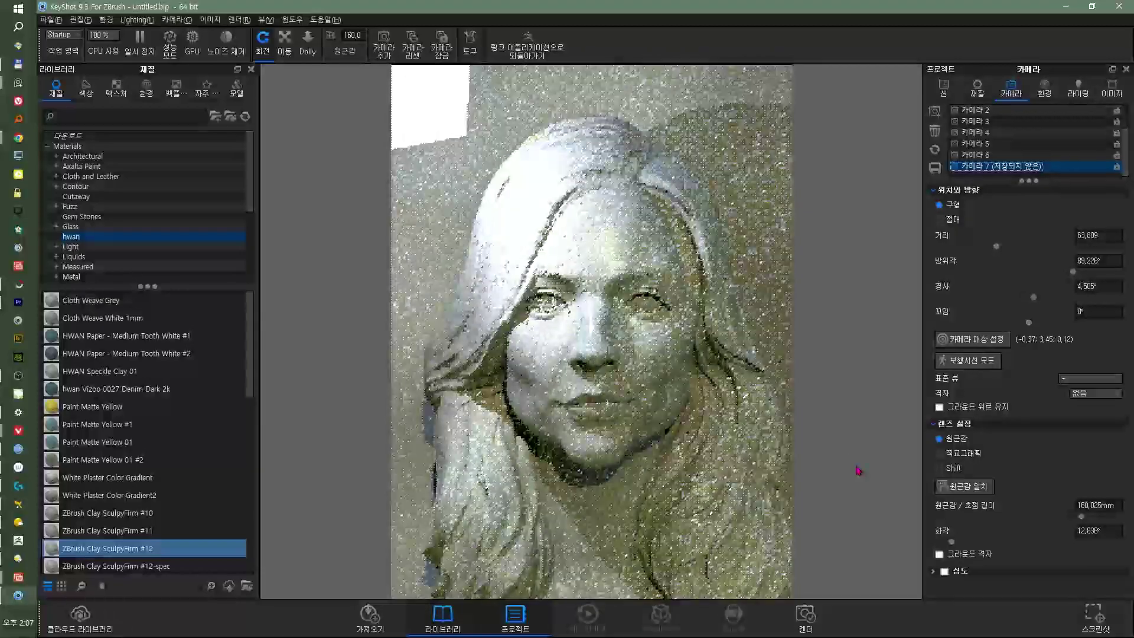
Step: Reposition the Plane area light to Z −12.6177, Y 13.3942 from the Scene tree
click(1044, 88)
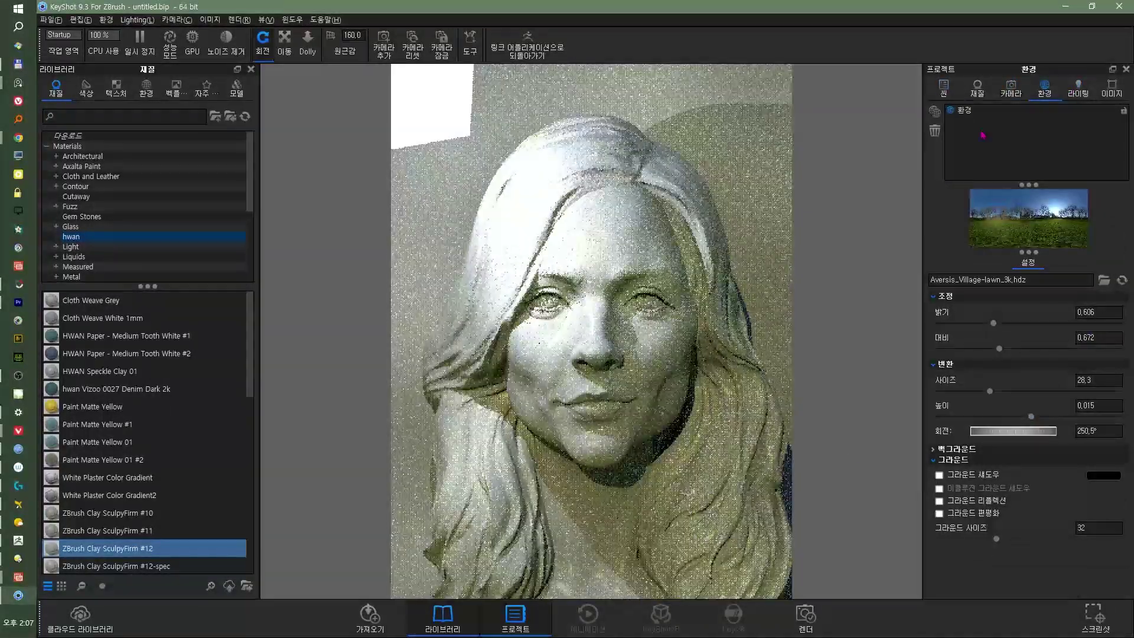
click(943, 88)
scroll(994, 398, down, 5)
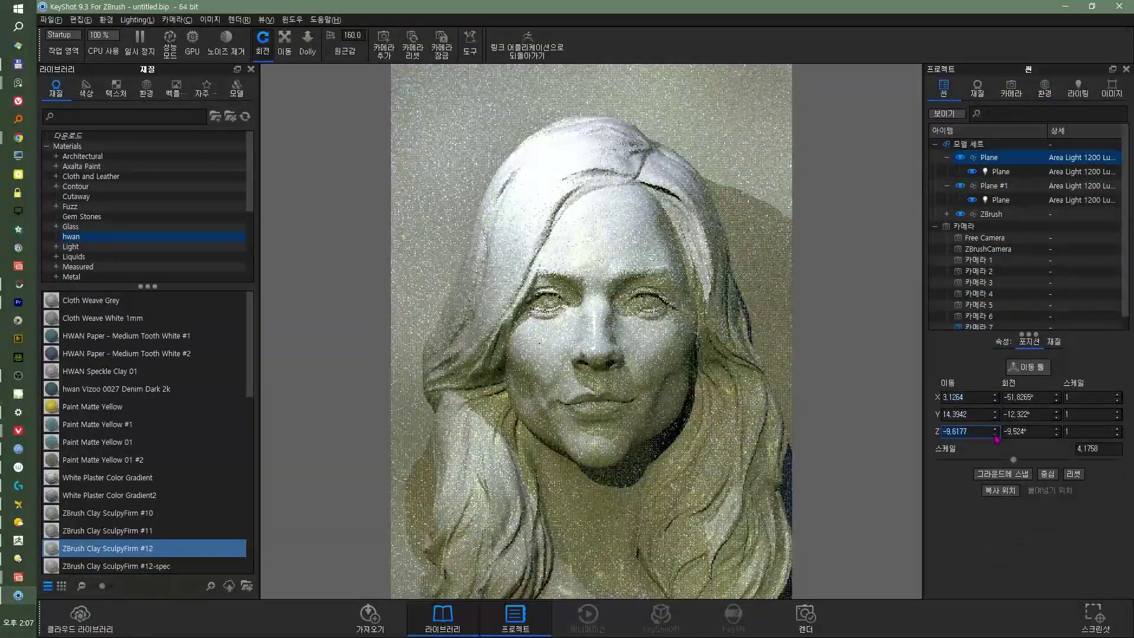
scroll(995, 414, up, 1)
scroll(997, 433, down, 1)
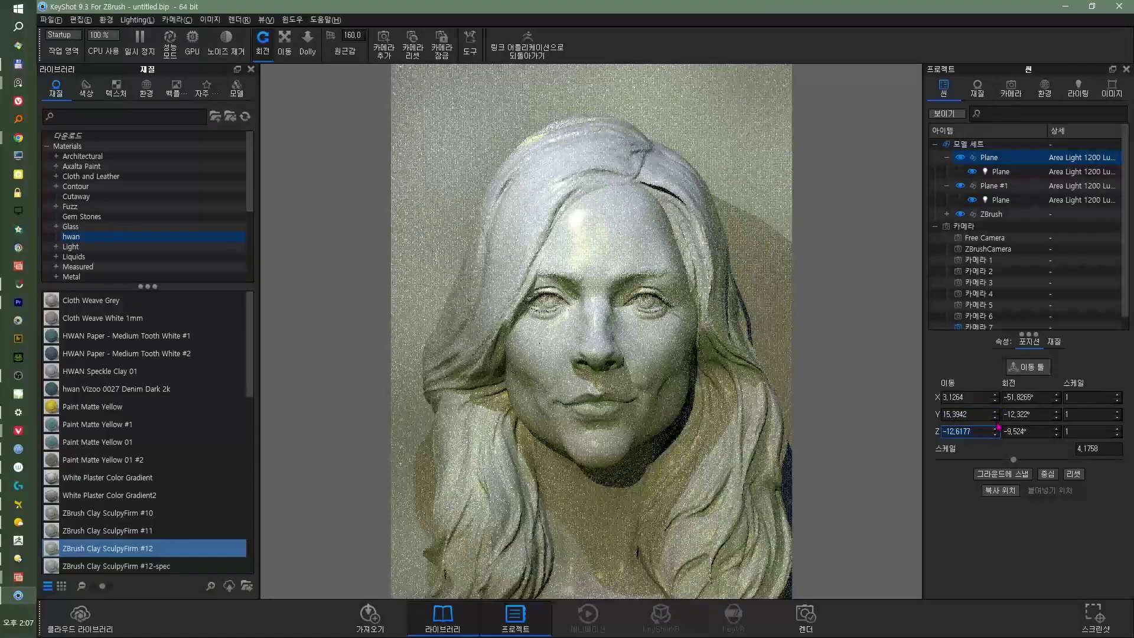
scroll(994, 414, down, 1)
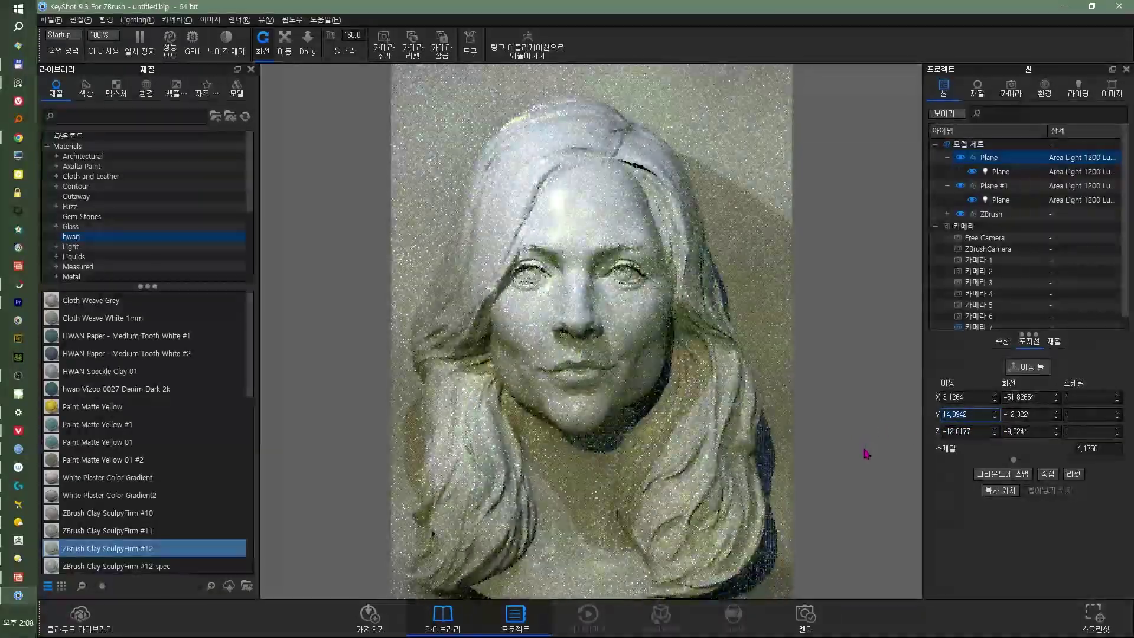
scroll(994, 414, down, 3)
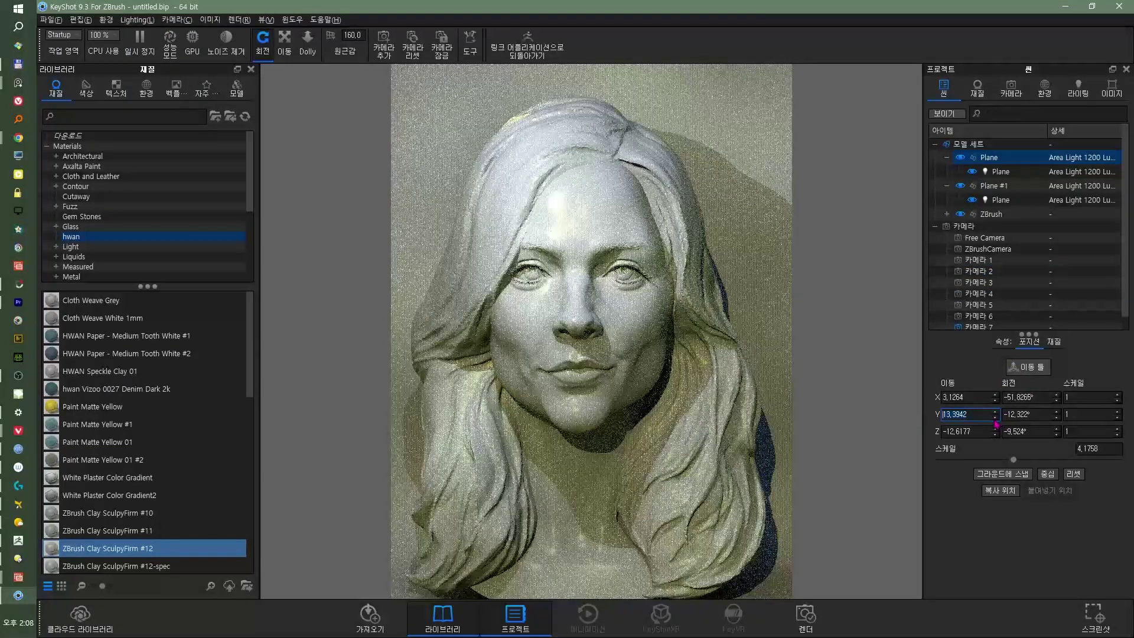
scroll(994, 431, down, 5)
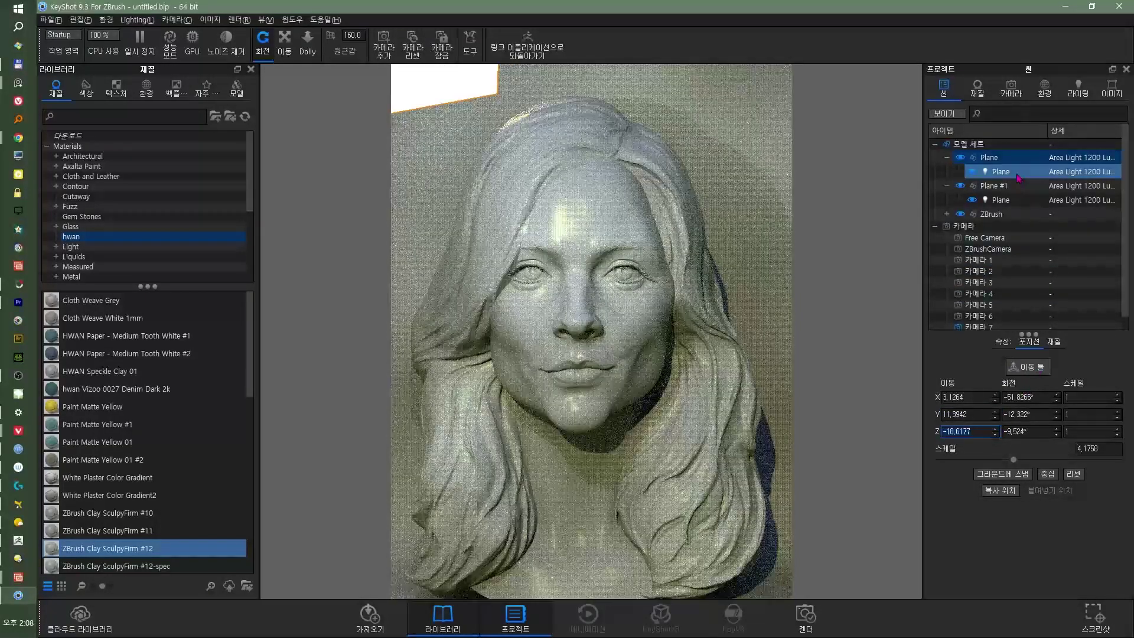
Step: Raise the Plane area light material's power to 2324
double_click(1004, 171)
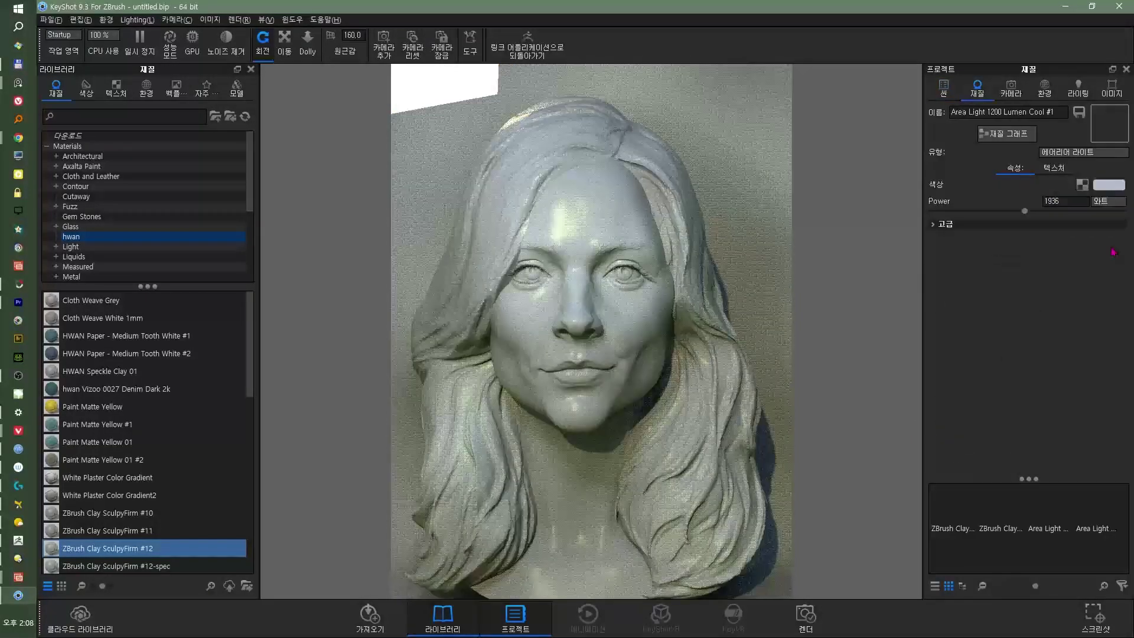
click(943, 87)
click(1029, 341)
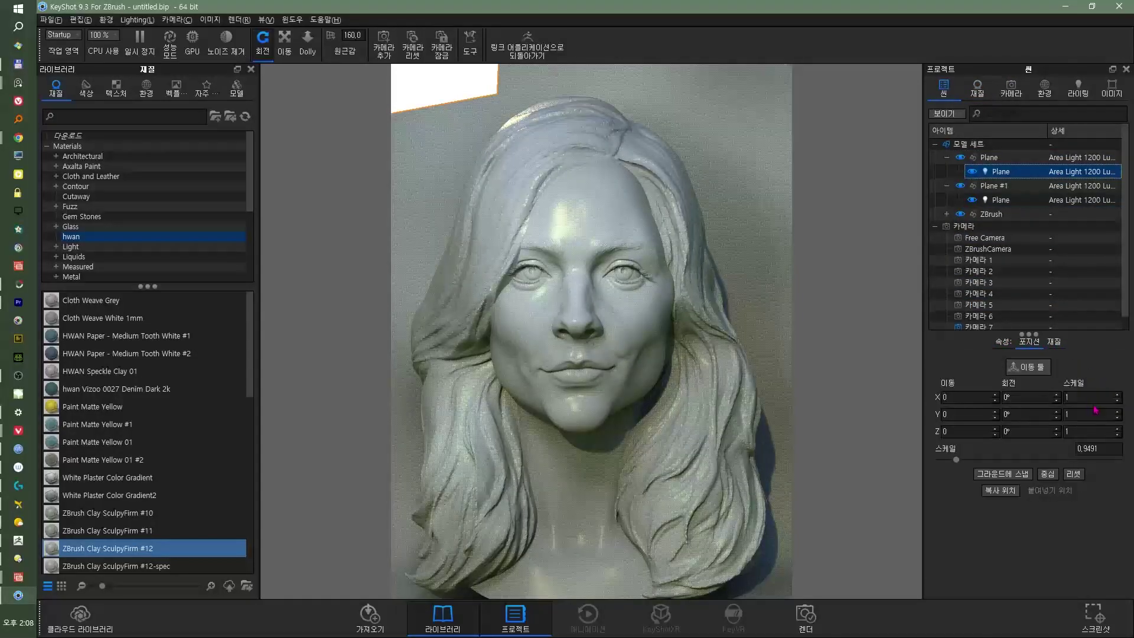
click(988, 157)
double_click(1016, 175)
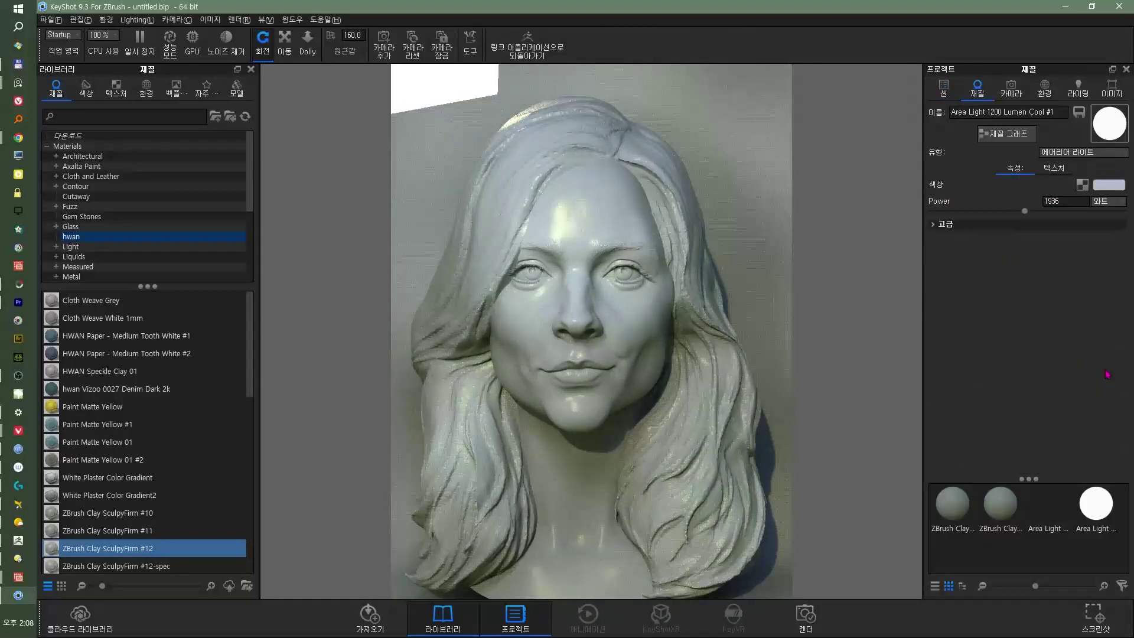
click(943, 87)
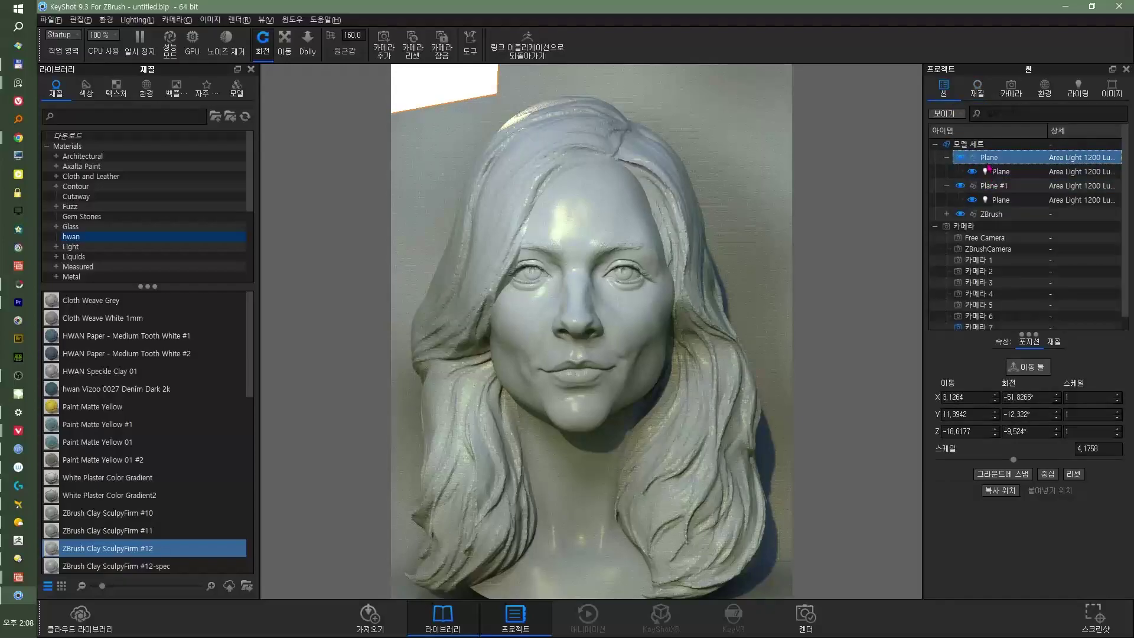
click(1035, 341)
click(1042, 381)
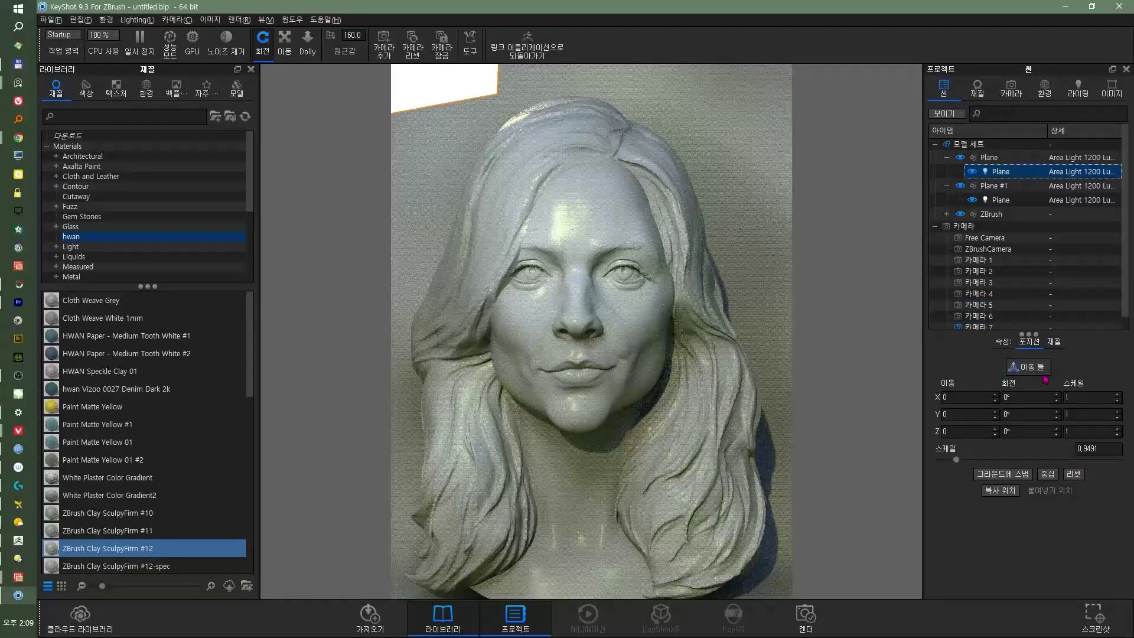
click(1005, 343)
double_click(1000, 171)
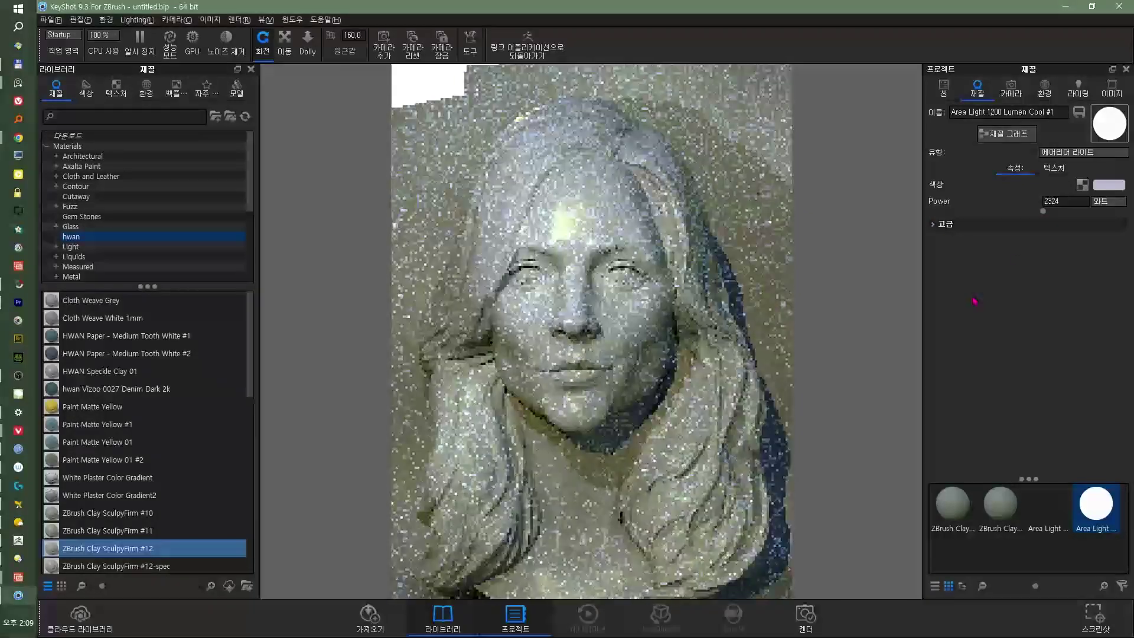
click(943, 87)
Step: Move Plane higher and shift Plane #1 up, sideways, and to Z −2.7948
click(994, 401)
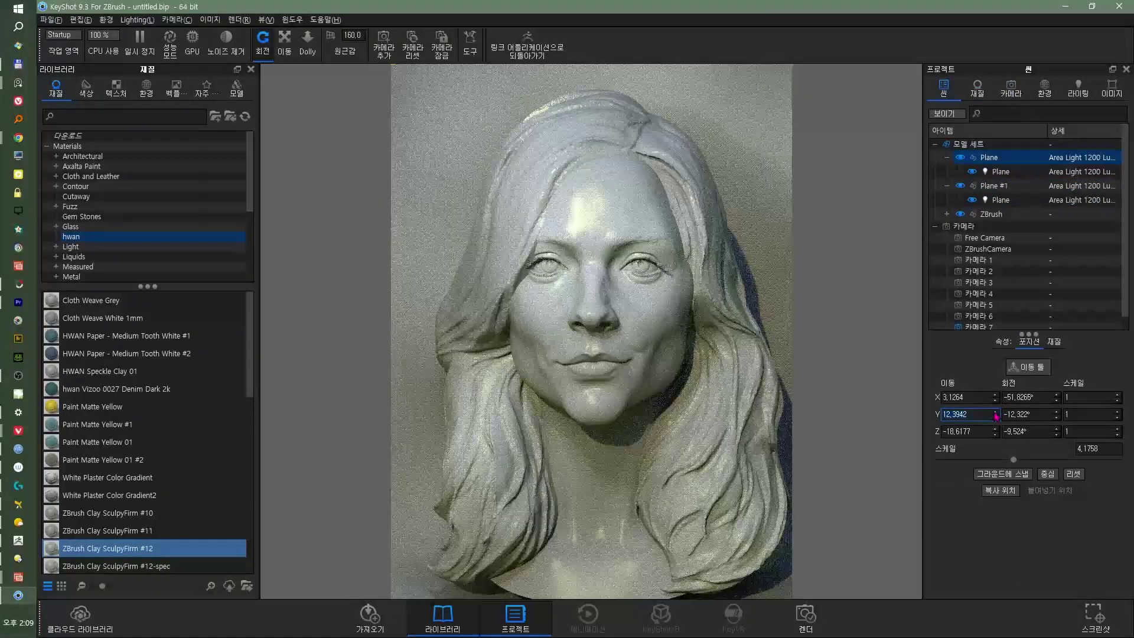
click(989, 185)
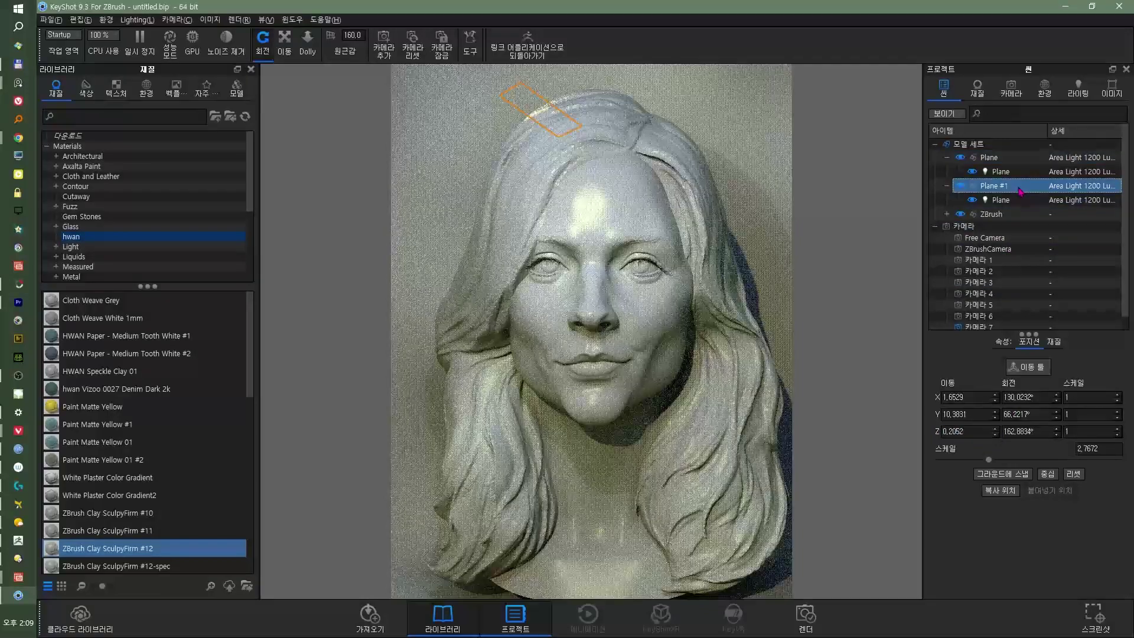
click(995, 411)
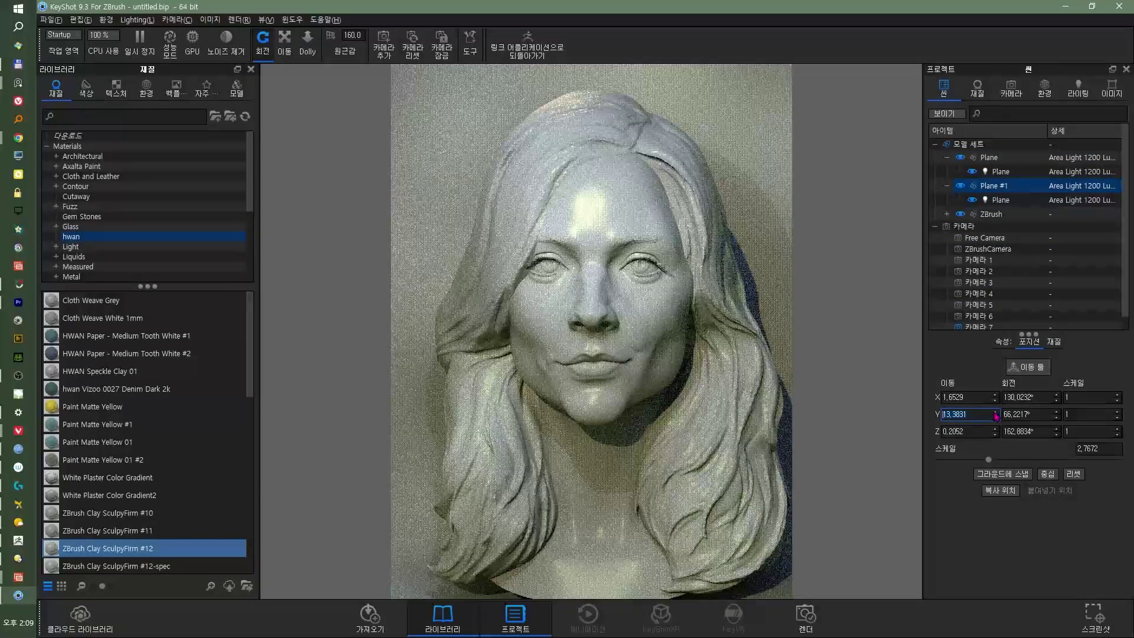
click(995, 394)
click(994, 434)
click(994, 435)
click(994, 434)
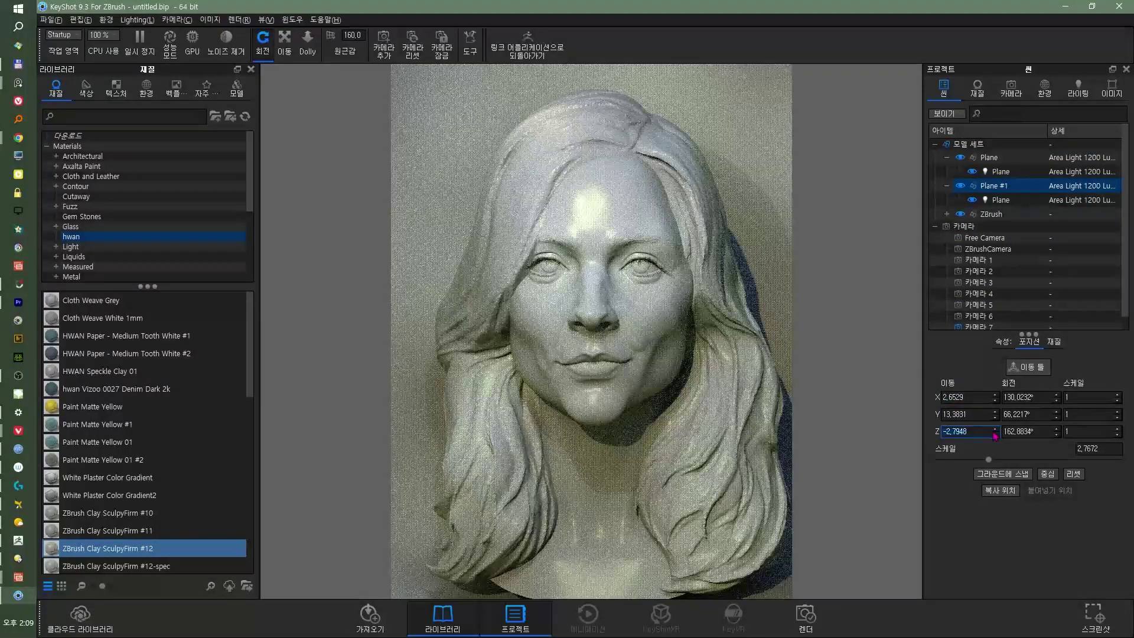
click(820, 617)
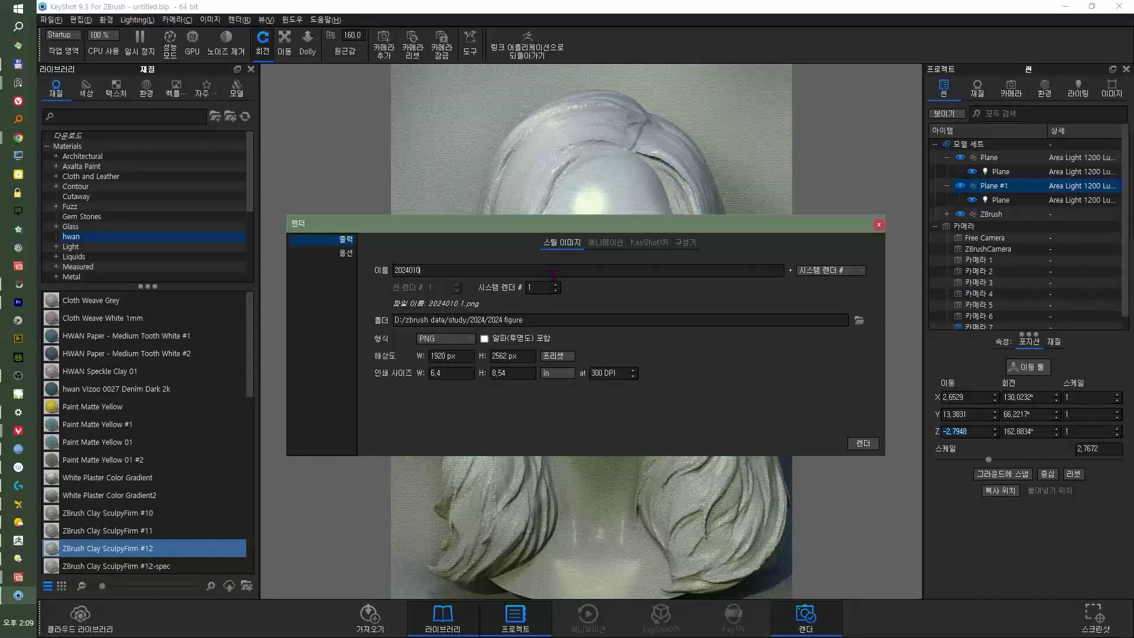
Step: Name the output 20240223-2, accept the overwrite warning, and render the 1920×2562 PNG
click(345, 253)
click(862, 443)
click(702, 367)
click(345, 239)
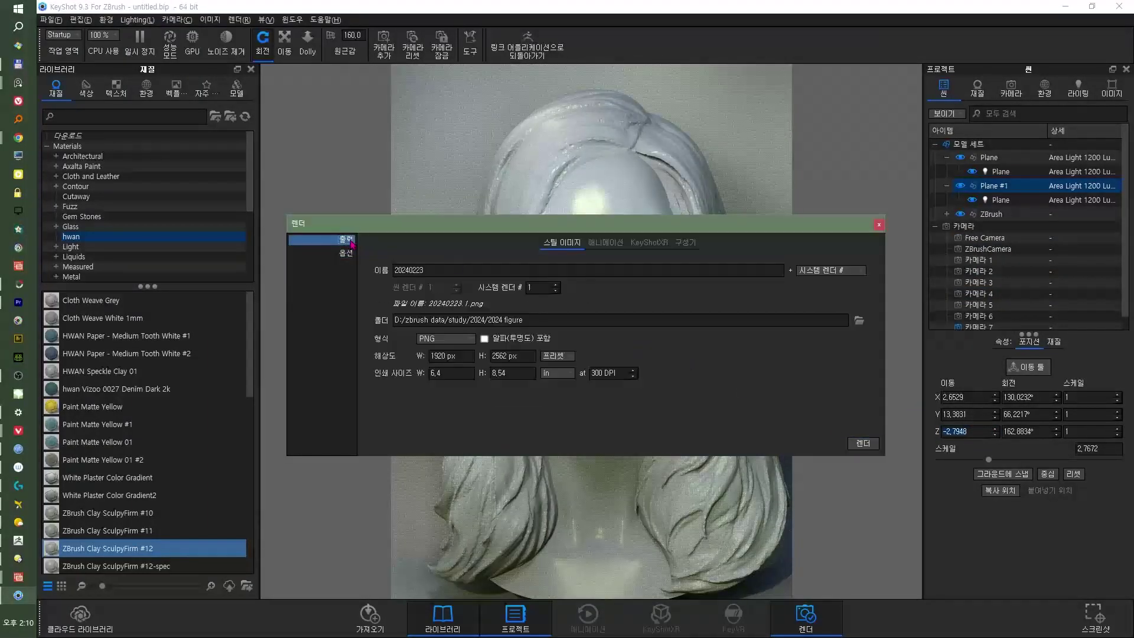
text(-2)
click(863, 443)
click(620, 260)
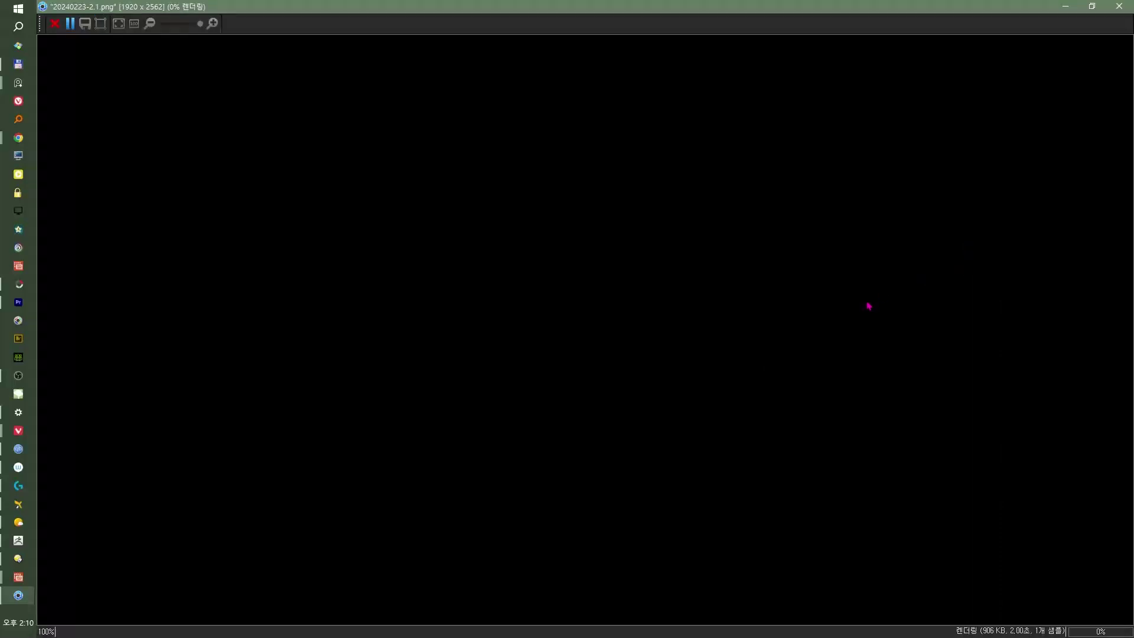
scroll(865, 298, down, 5)
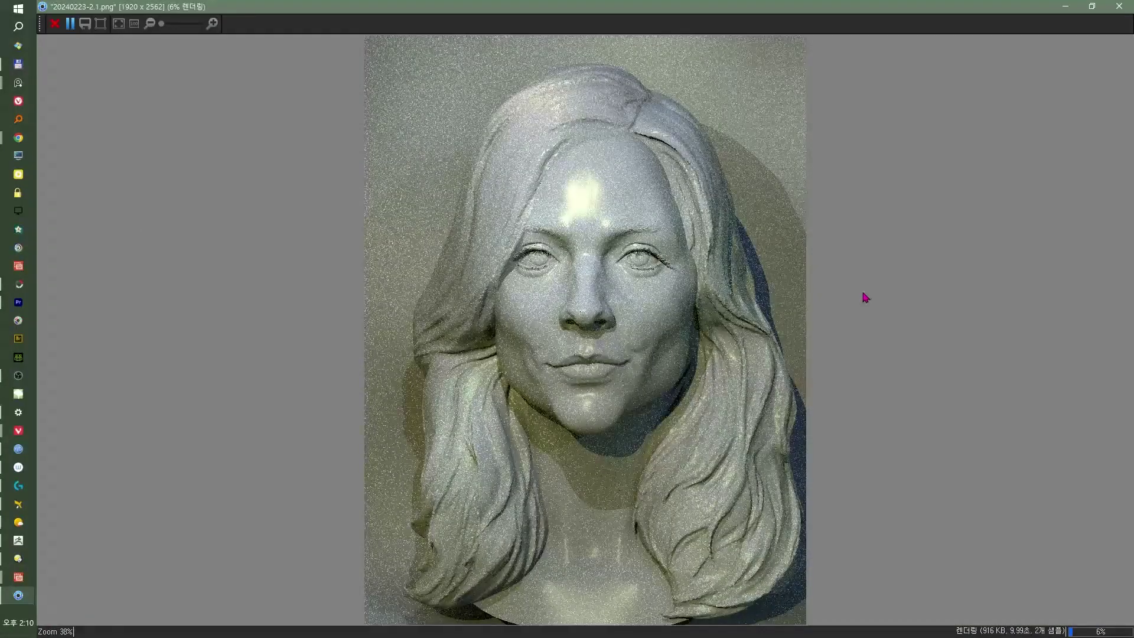